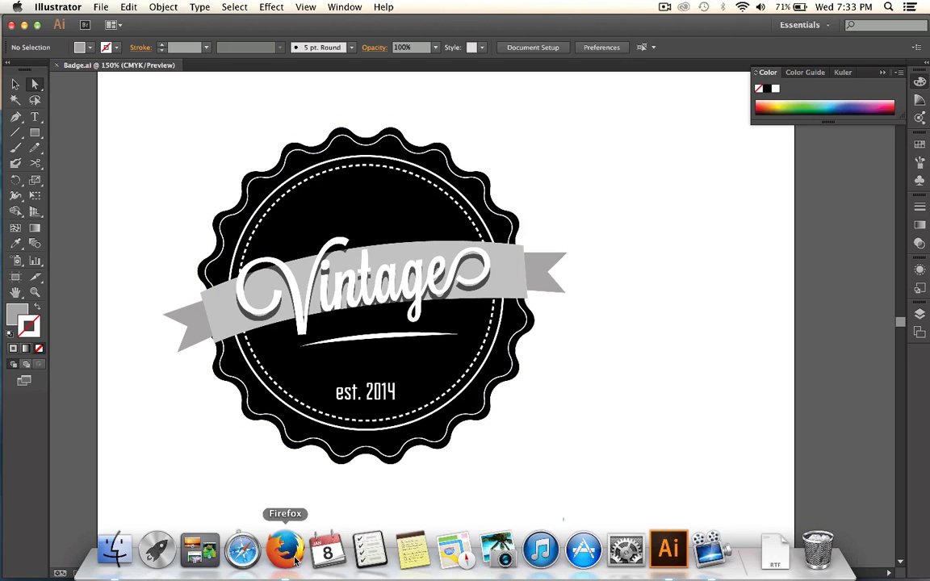
Switch to Firefox and search Google for images of "retro badges".
left_click(294, 560)
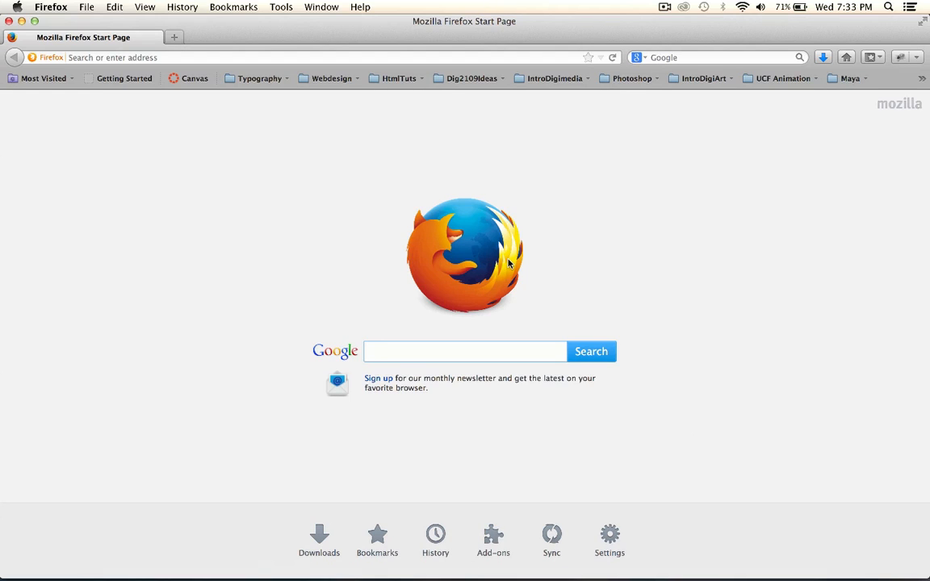
type("retro badges")
key("Return")
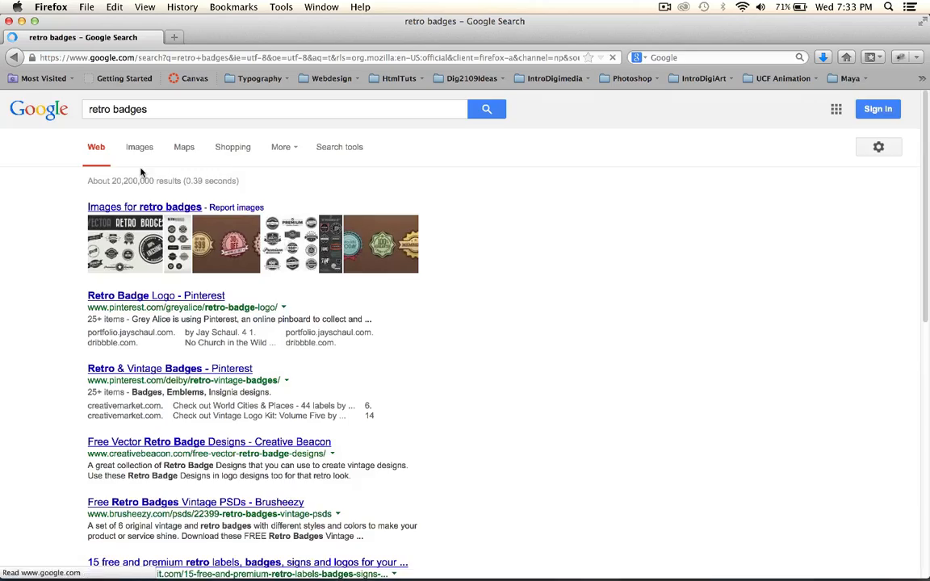
left_click(139, 148)
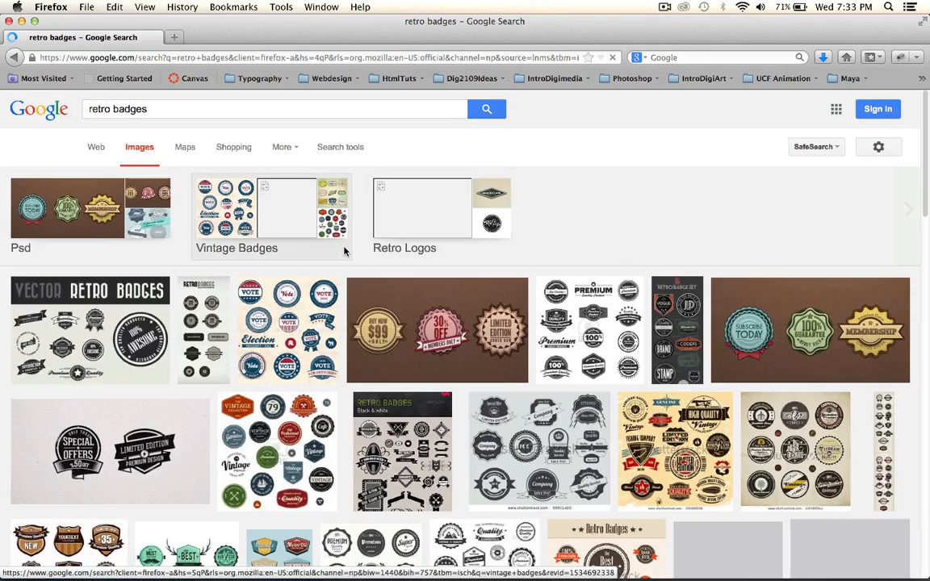
Preview the brown vector set of retro badges among the image results, close the browser window and return to Illustrator.
scroll(344, 252, "down", 8)
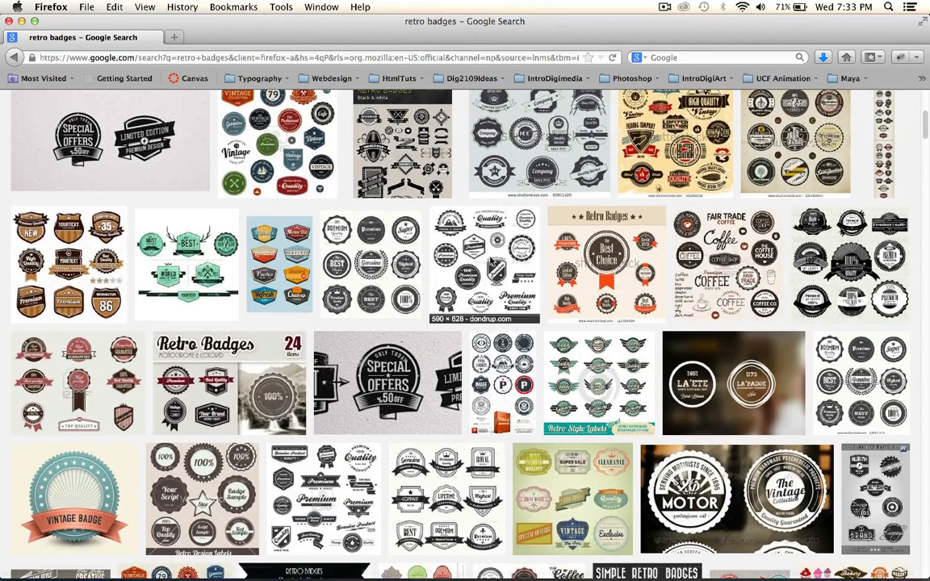
left_click(91, 256)
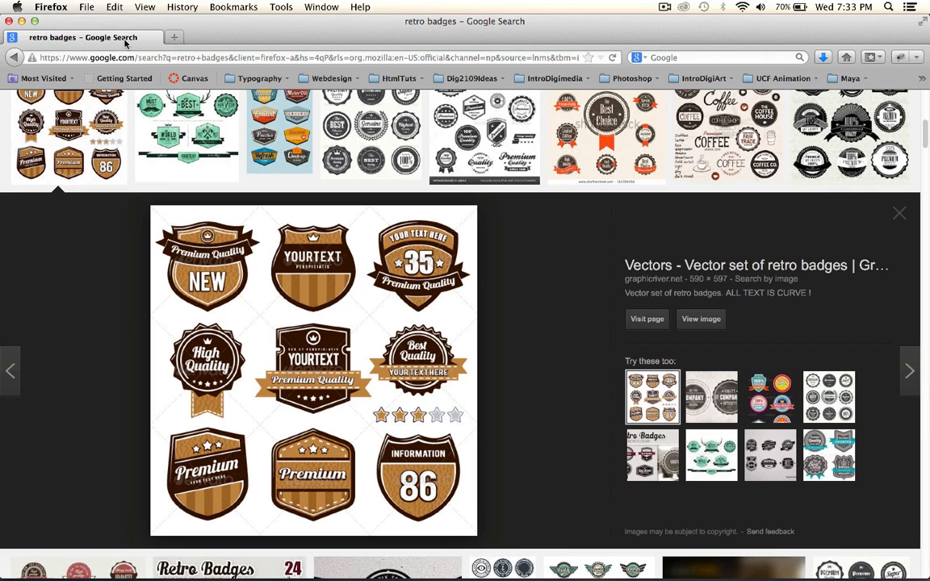
left_click(8, 20)
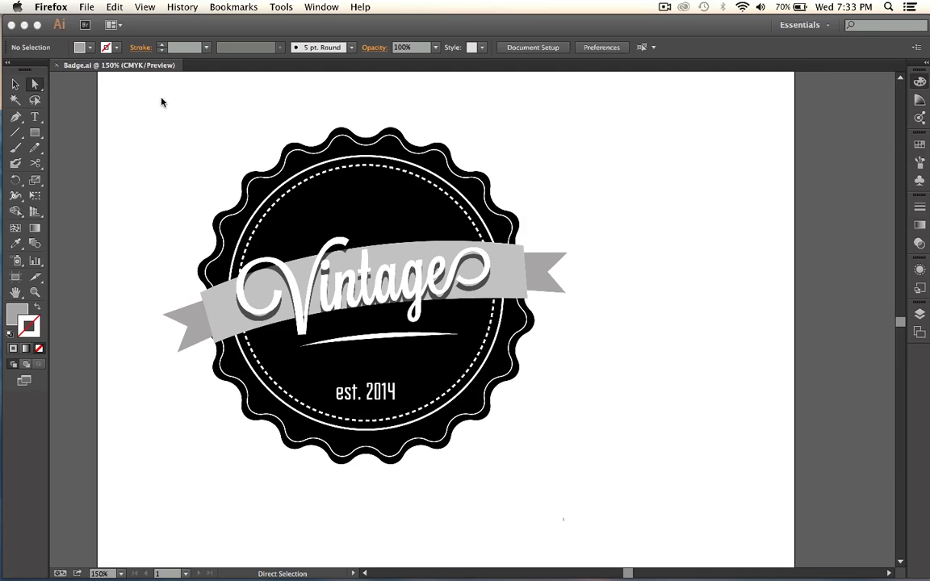
left_click(356, 293)
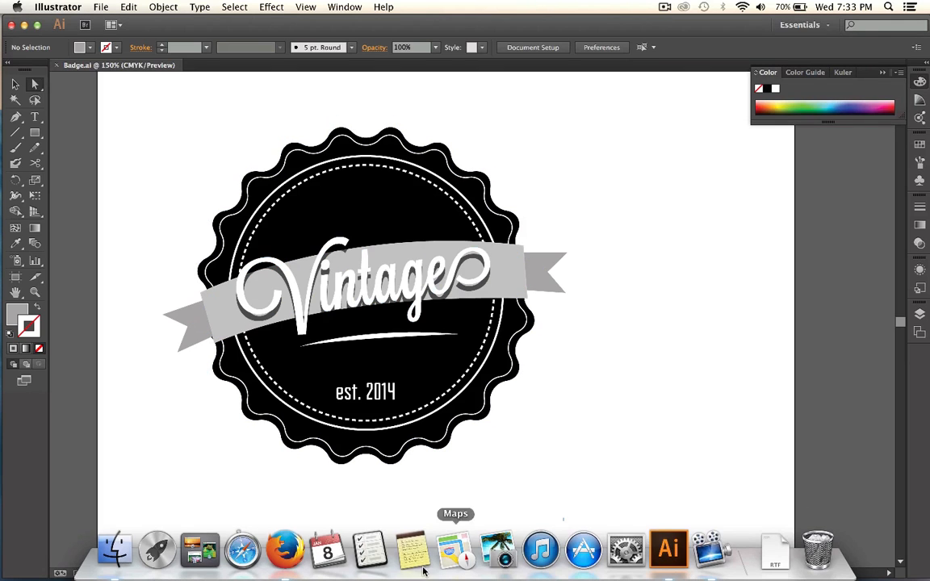
Switch to Firefox, search for "lost type" and open the Lost Type Co-op website.
left_click(284, 547)
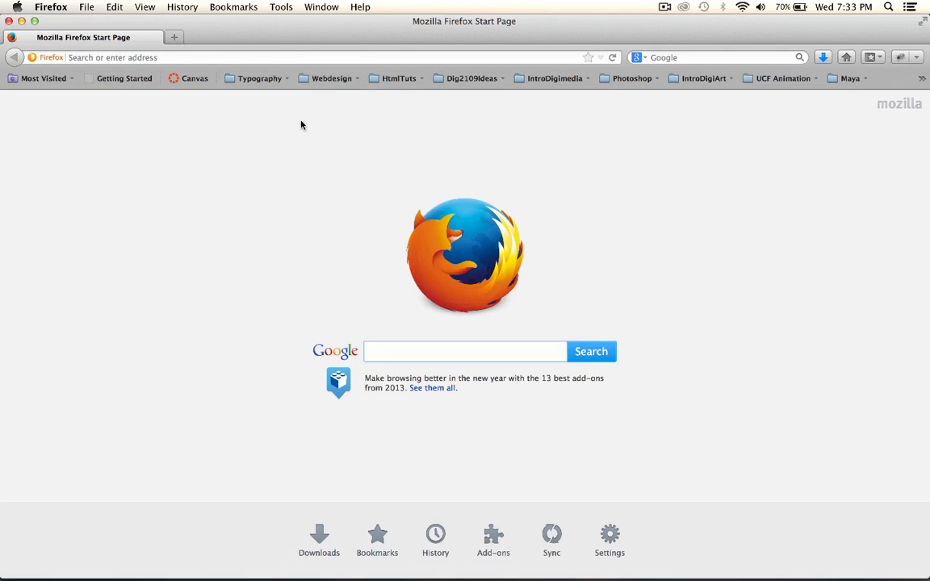
type("lost type")
key("Return")
left_click(65, 210)
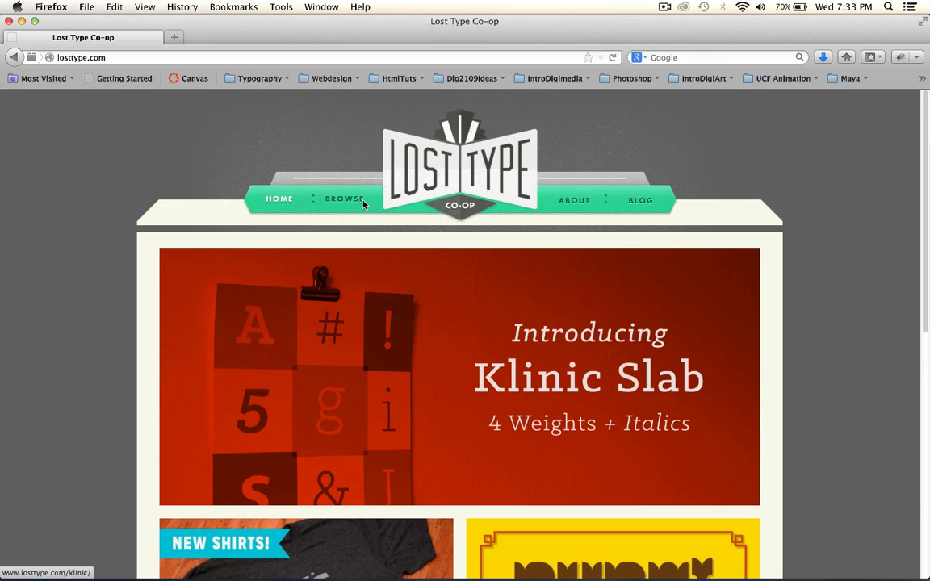
Open the Lost Type font catalogue and look through the typefaces on offer.
left_click(363, 204)
scroll(465, 264, "down", 2)
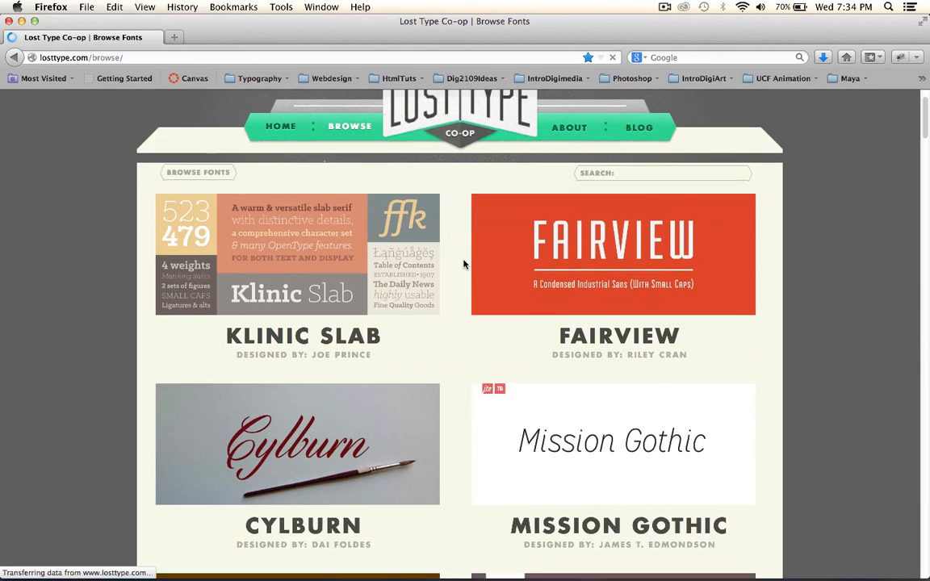
scroll(464, 264, "down", 10)
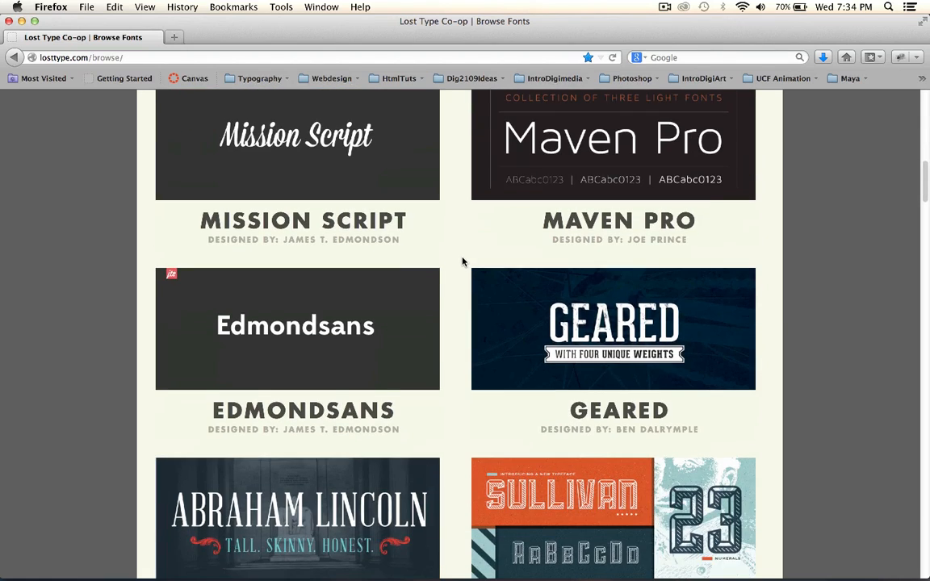
scroll(463, 261, "up", 3)
Search the web for "font squirll" and open the Font Squirrel website.
left_click(172, 57)
type("fo")
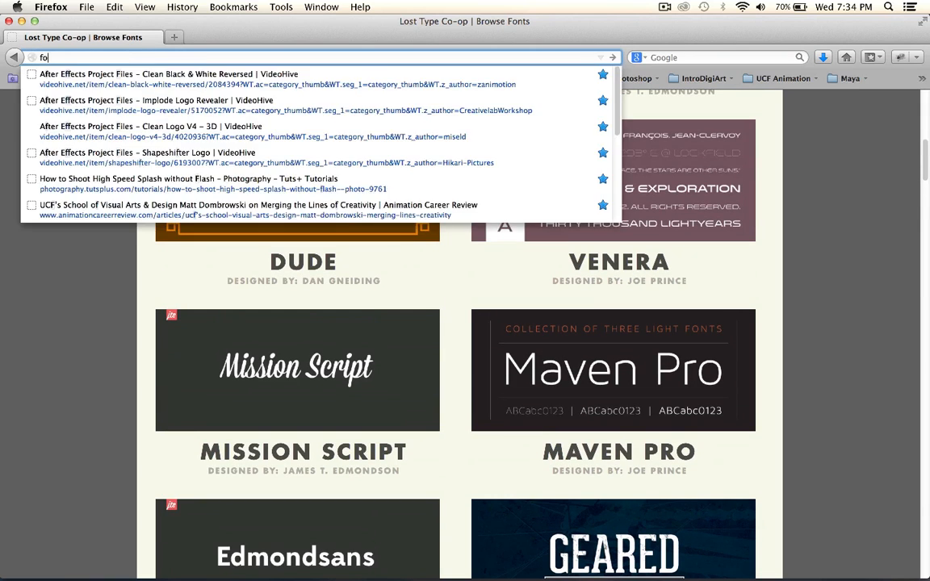
type("nt squ")
key("BackSpace")
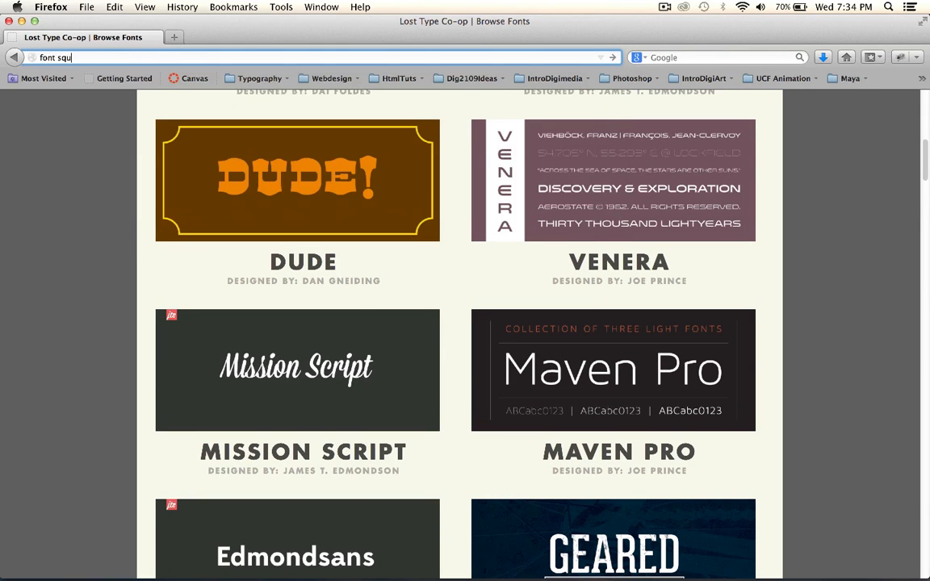
type("irll")
key("Return")
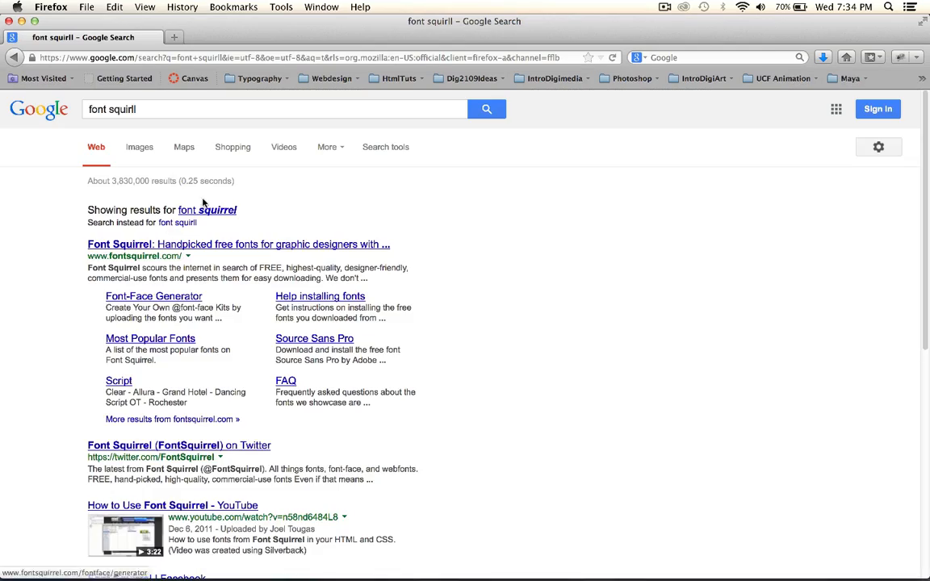
left_click(208, 211)
left_click(186, 208)
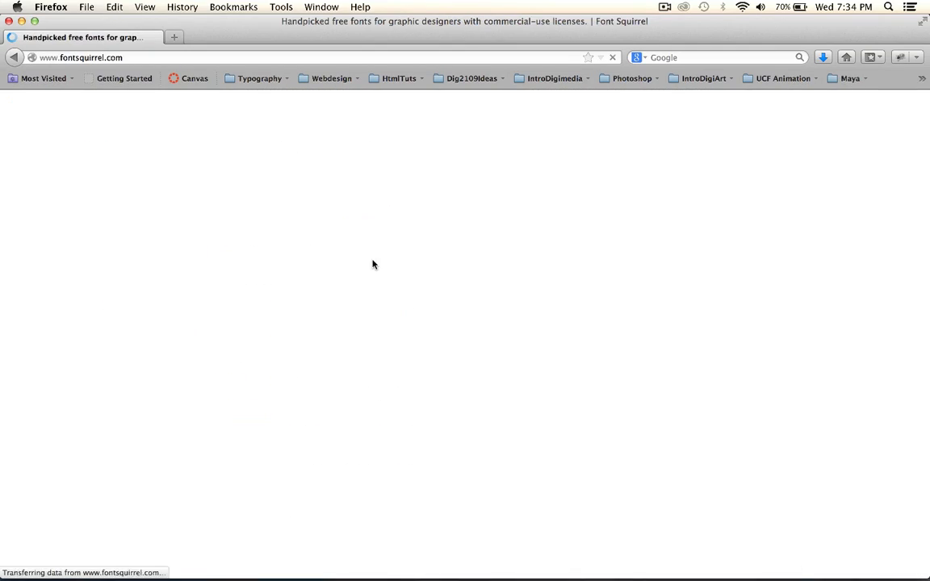
Filter the Font Squirrel fonts by the Retro classification, look through them and close the browser window.
scroll(694, 363, "down", 15)
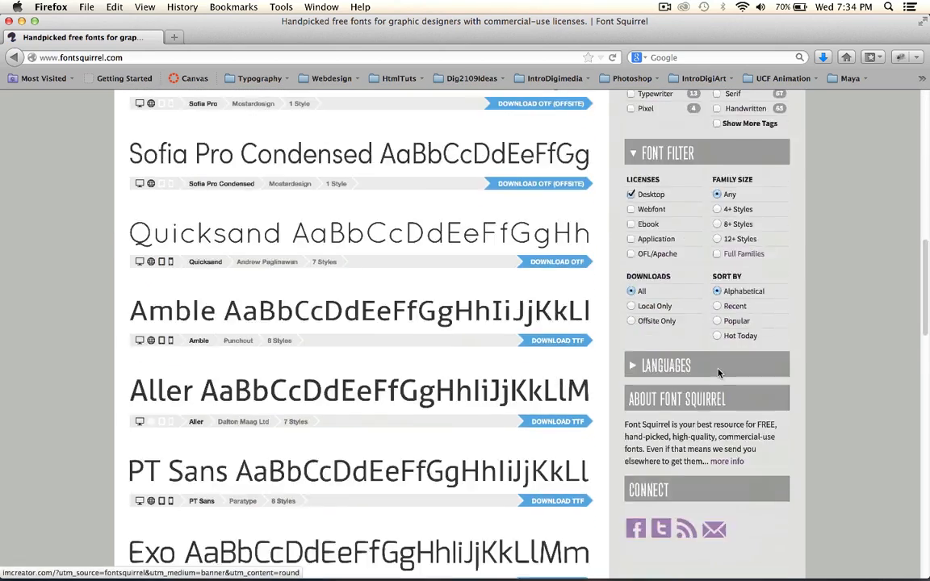
scroll(686, 356, "up", 5)
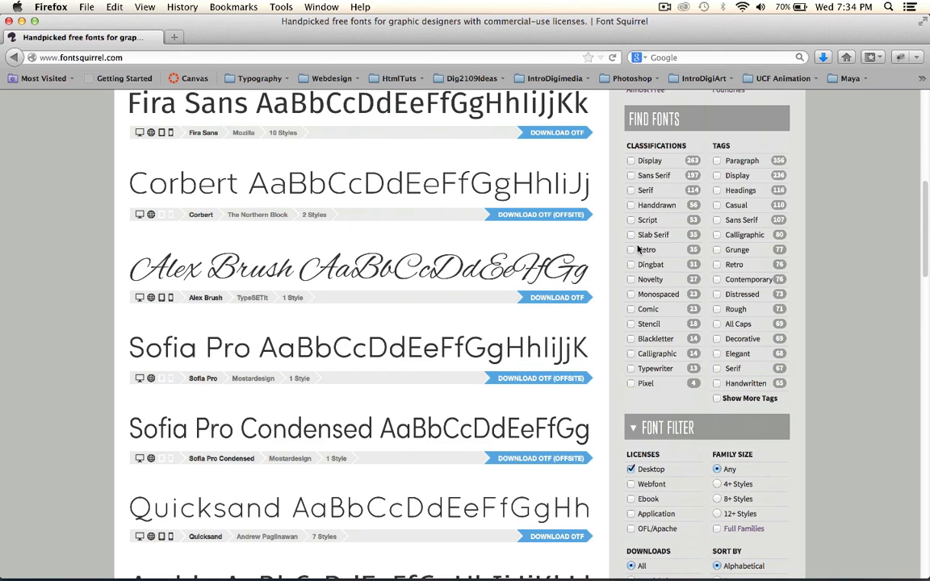
left_click(632, 251)
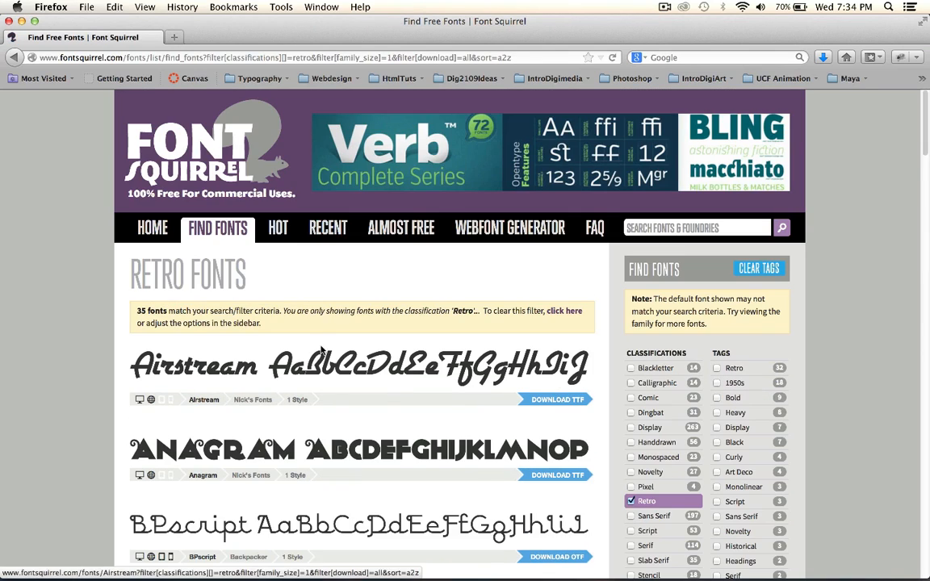
scroll(324, 339, "down", 6)
scroll(323, 340, "down", 5)
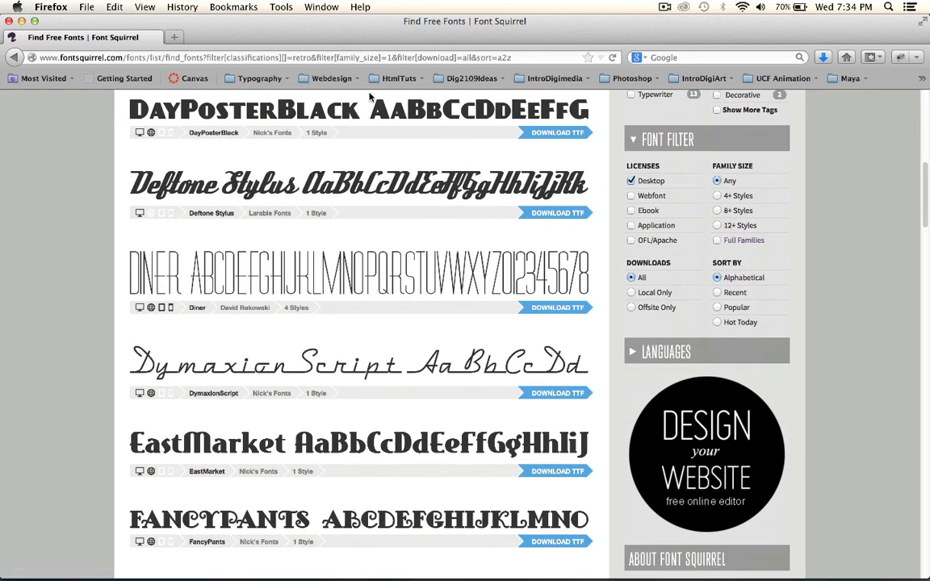
left_click(10, 21)
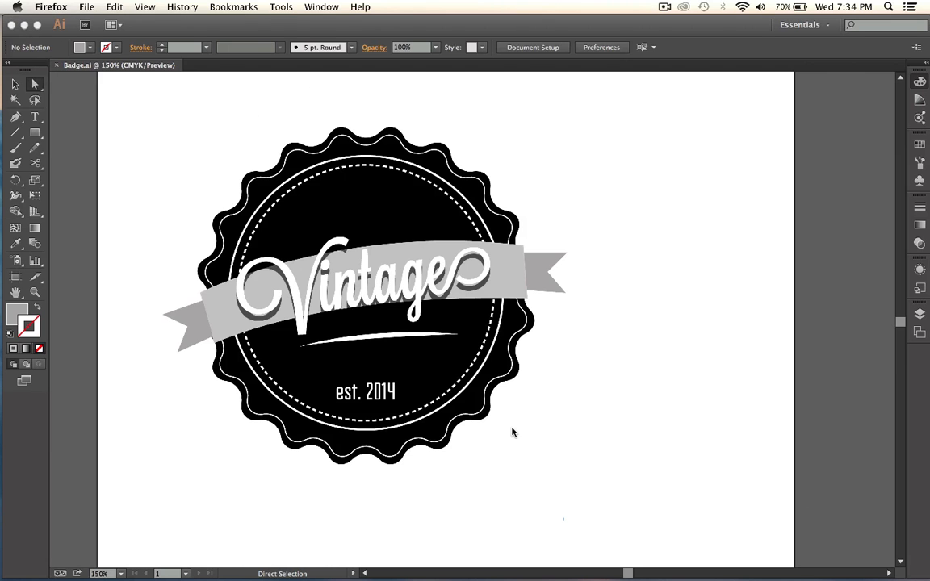
Return to Illustrator and inspect the fonts used for the "Vintage" and "est. 2014" text.
left_click(383, 398)
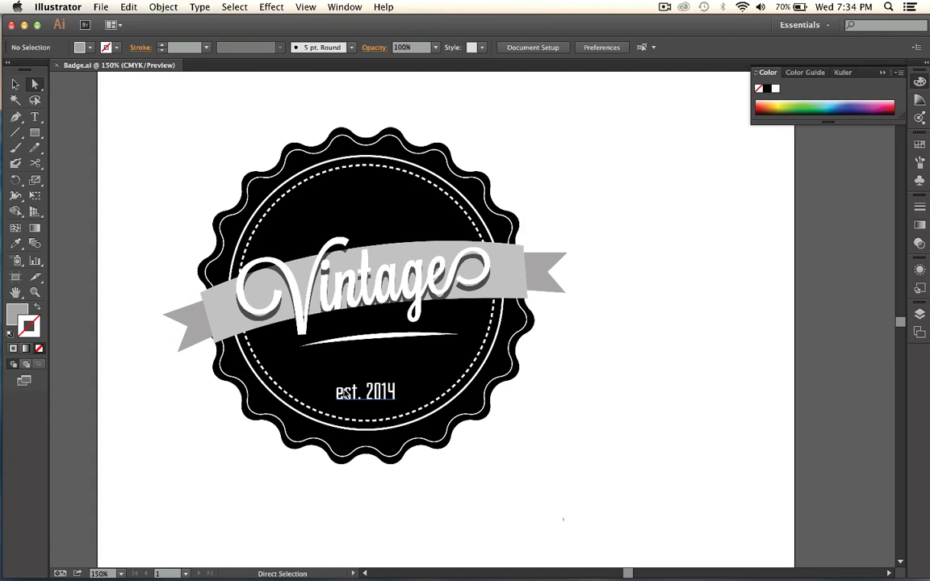
left_click(318, 270)
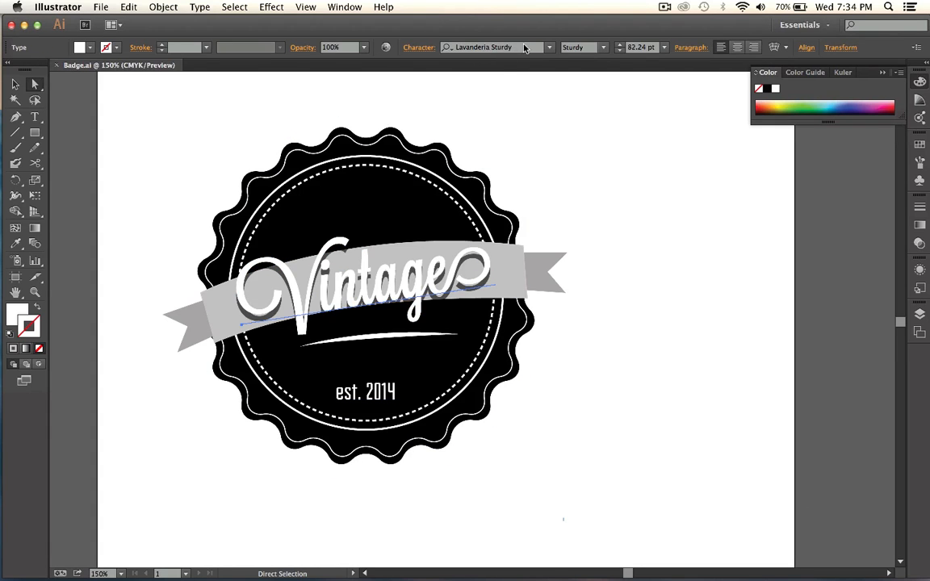
left_click(365, 391)
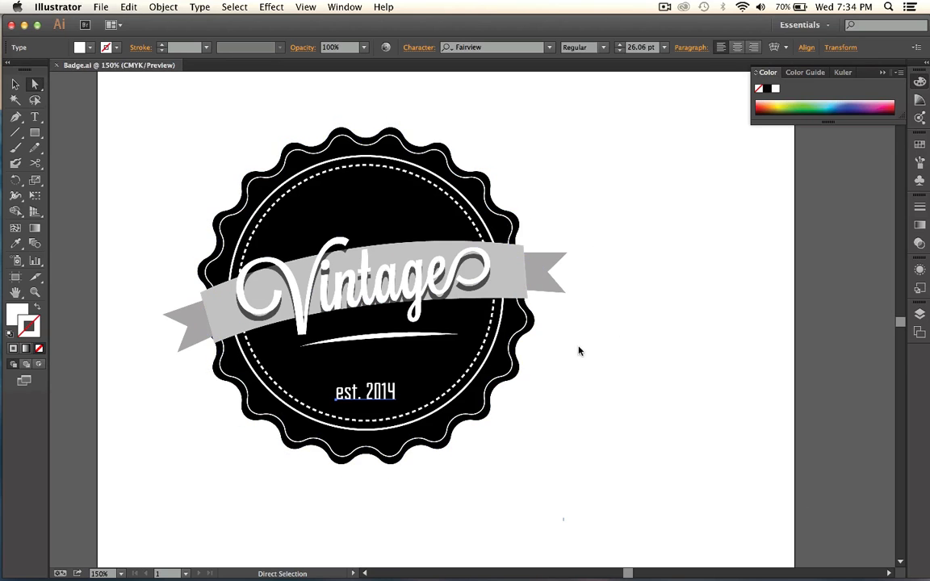
Select the entire Vintage badge, move it off the artboard onto the empty canvas beside it, and deselect it.
key("space")
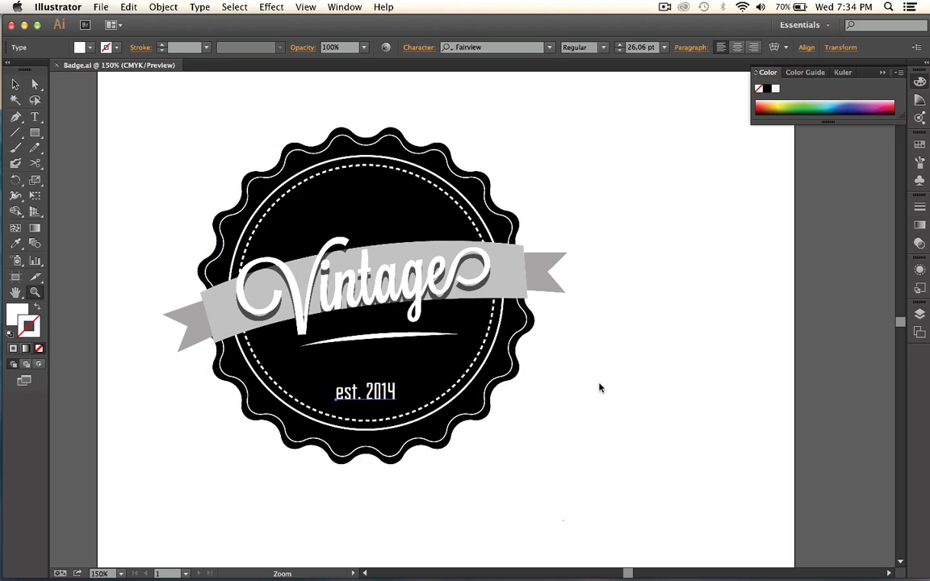
left_click_drag(670, 307, 494, 306)
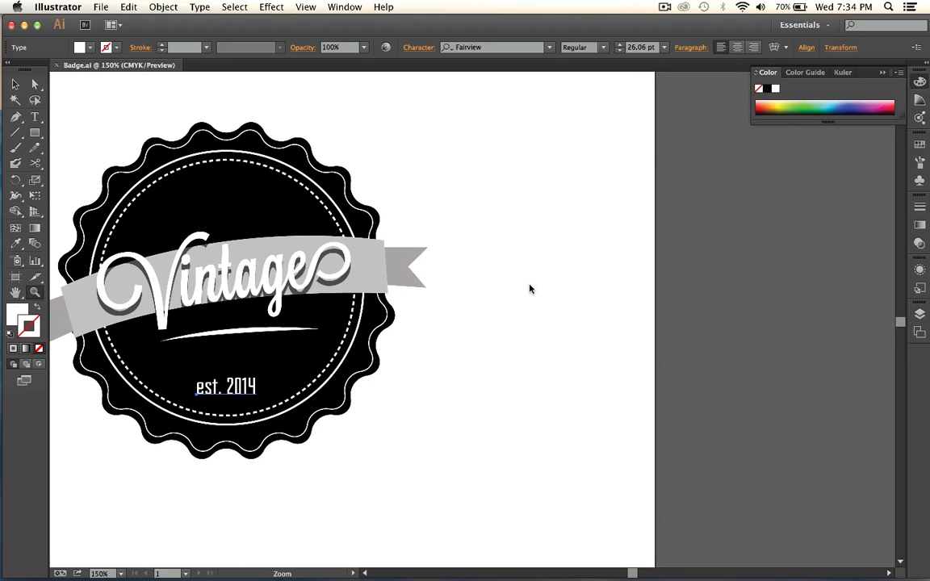
key("ctrl+minus")
key("ctrl+minus")
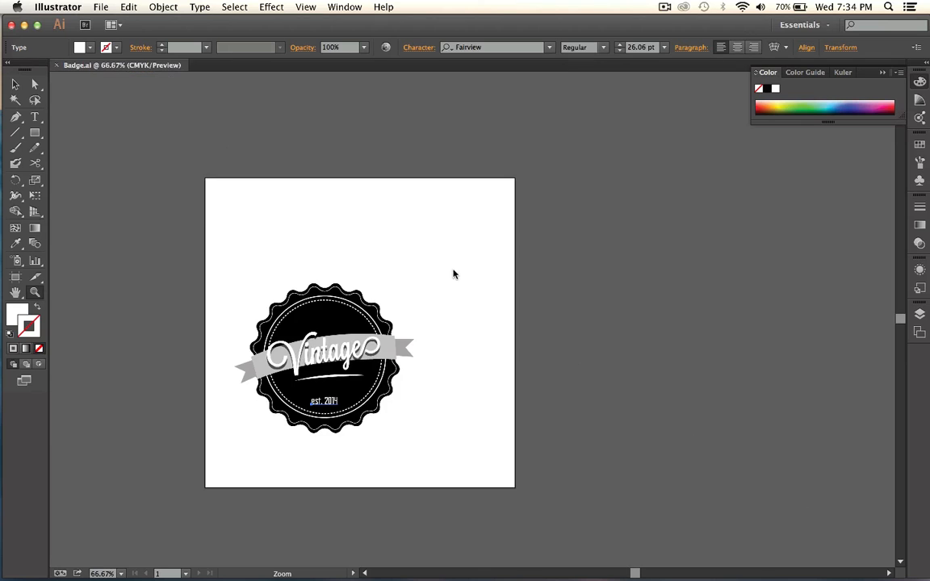
key("ctrl+plus")
left_click(15, 83)
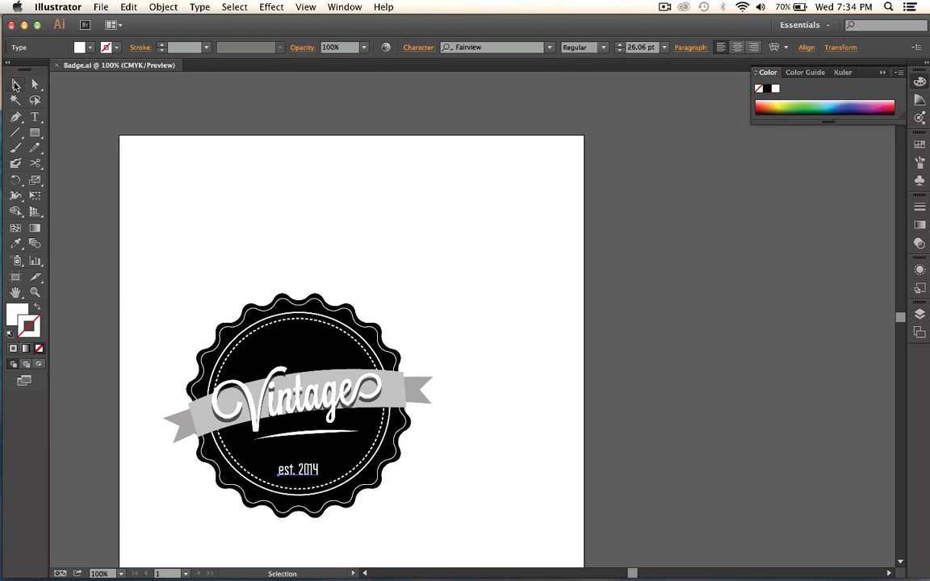
left_click_drag(139, 257, 427, 395)
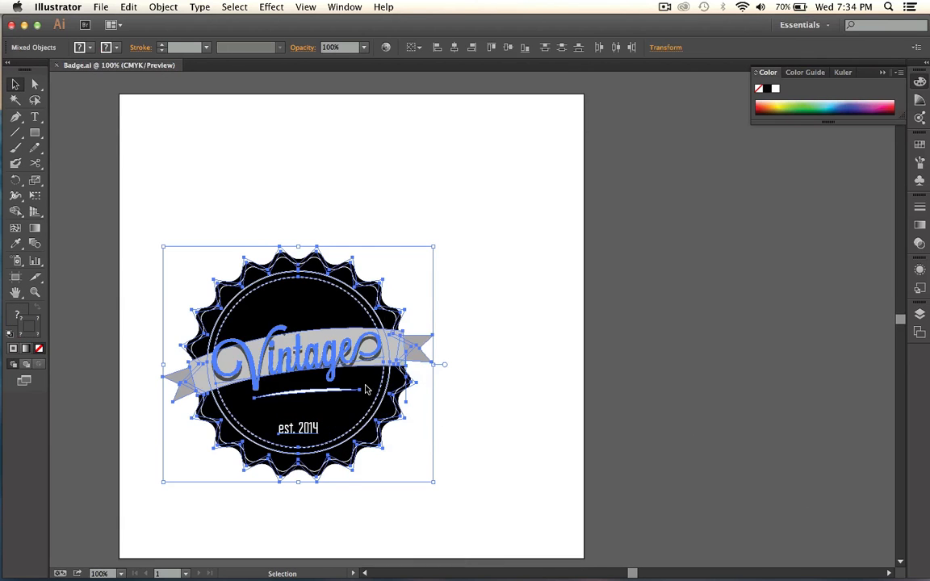
left_click_drag(368, 390, 789, 250)
left_click(712, 432)
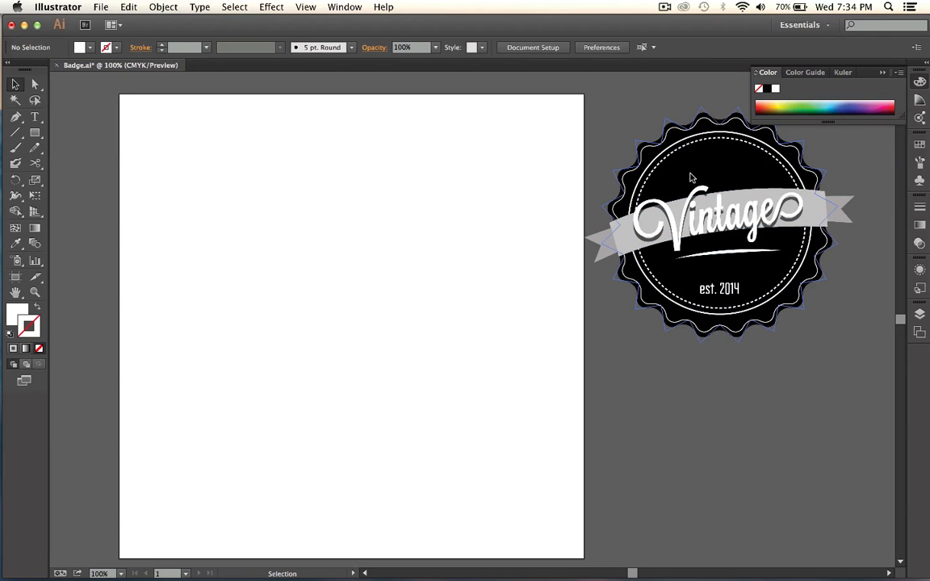
Try moving the badge's black scalloped base shape onto the artboard and repositioning it there, and undo both moves.
left_click(737, 172)
left_click_drag(737, 172, 296, 153)
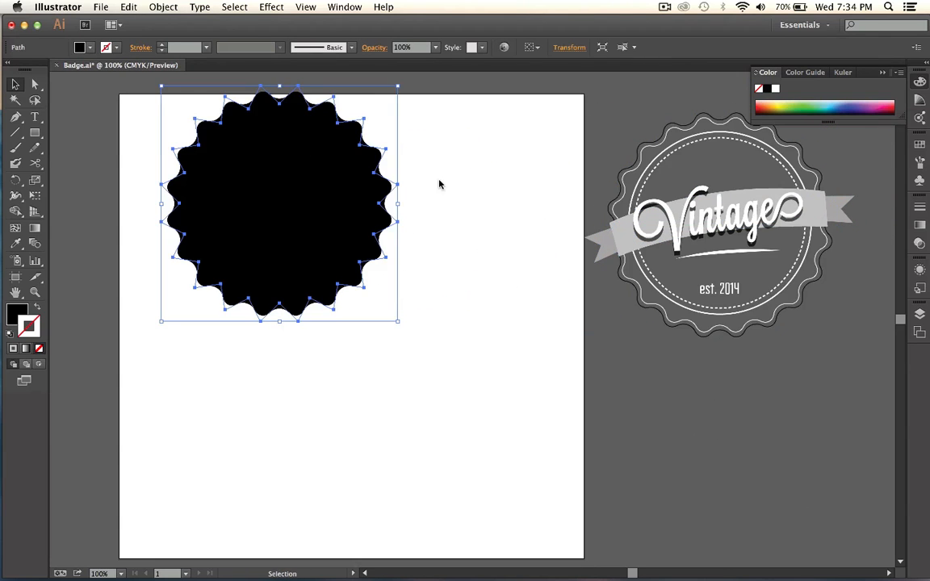
left_click(480, 199)
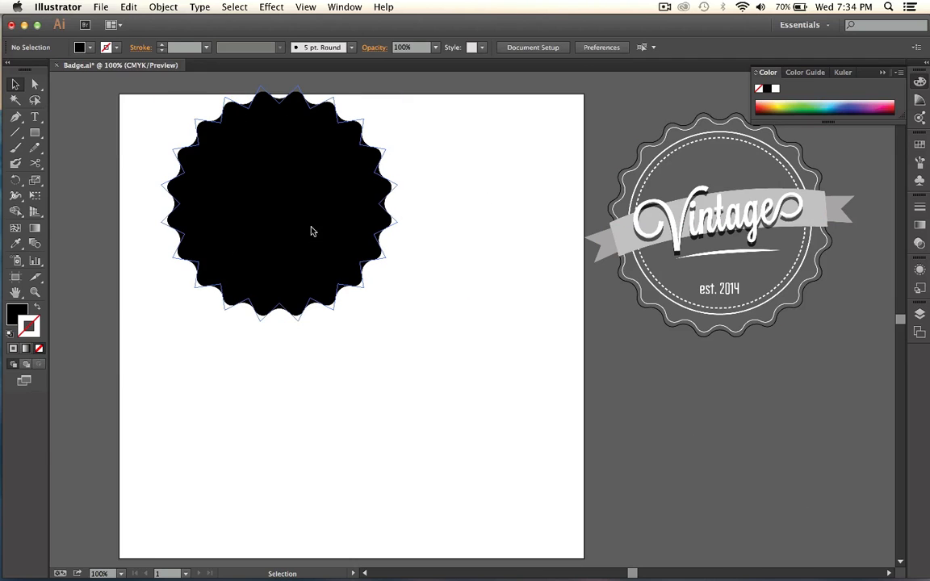
left_click_drag(257, 151, 272, 261)
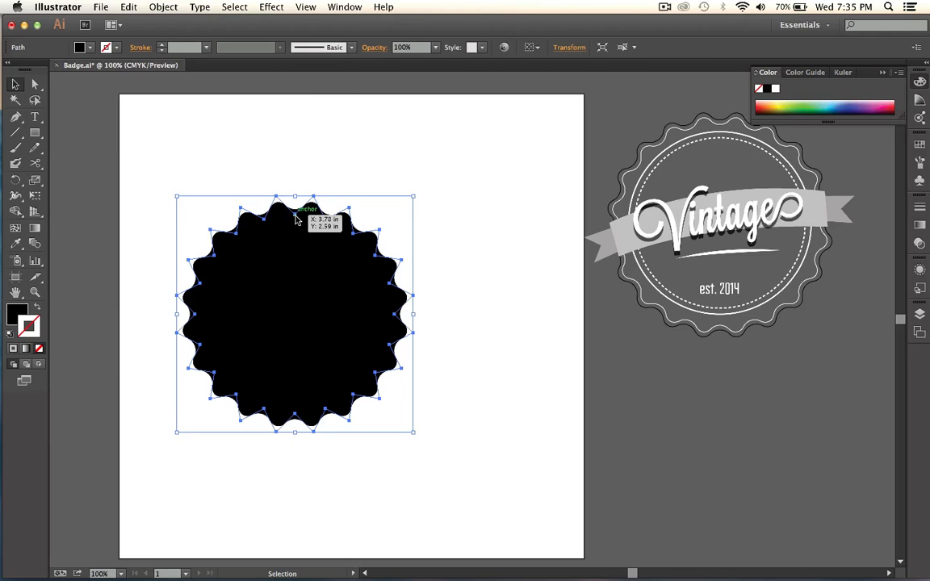
key("super+z")
key("super+z")
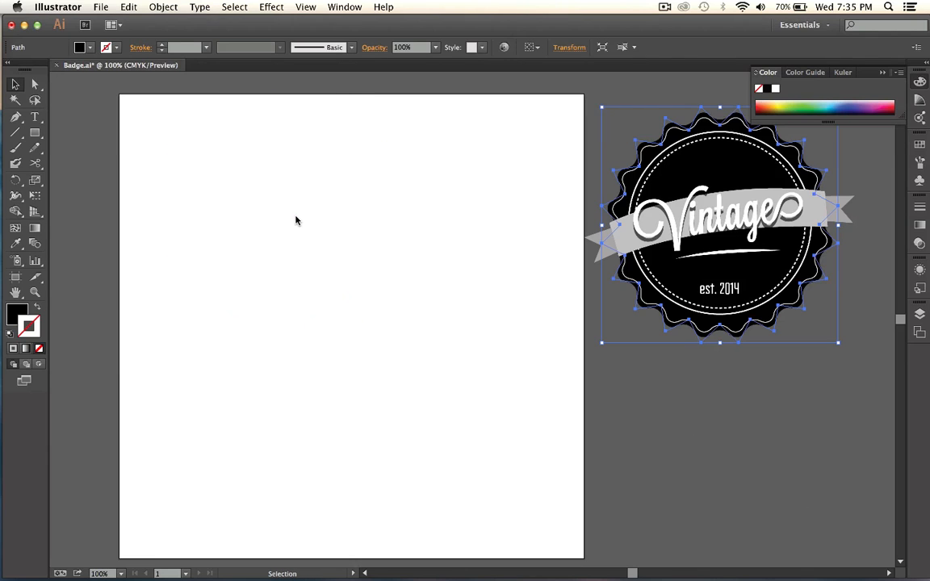
Try drawing a freehand 12-pointed star with an outer radius of about 2.5 in on the empty artboard, and delete it.
left_click(15, 116)
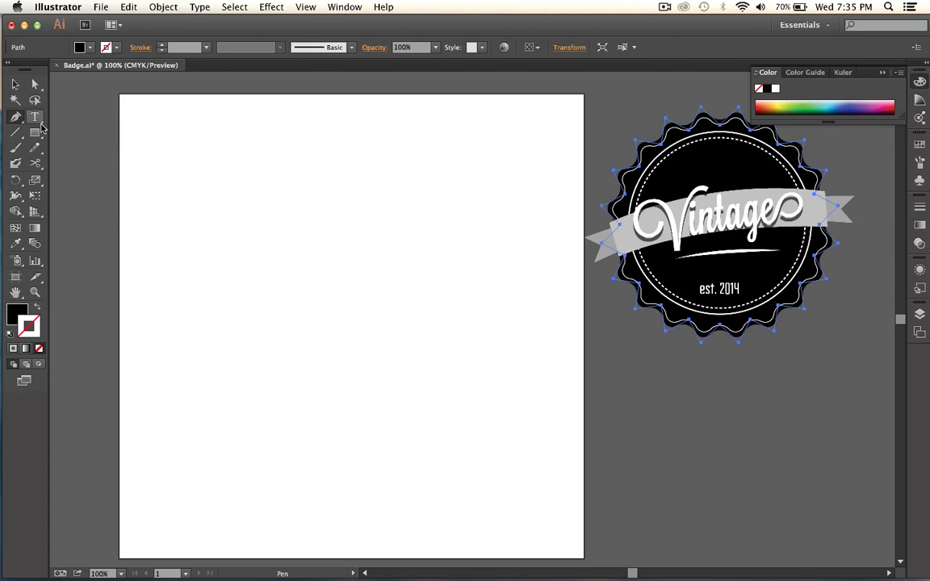
left_click_drag(32, 135, 137, 190)
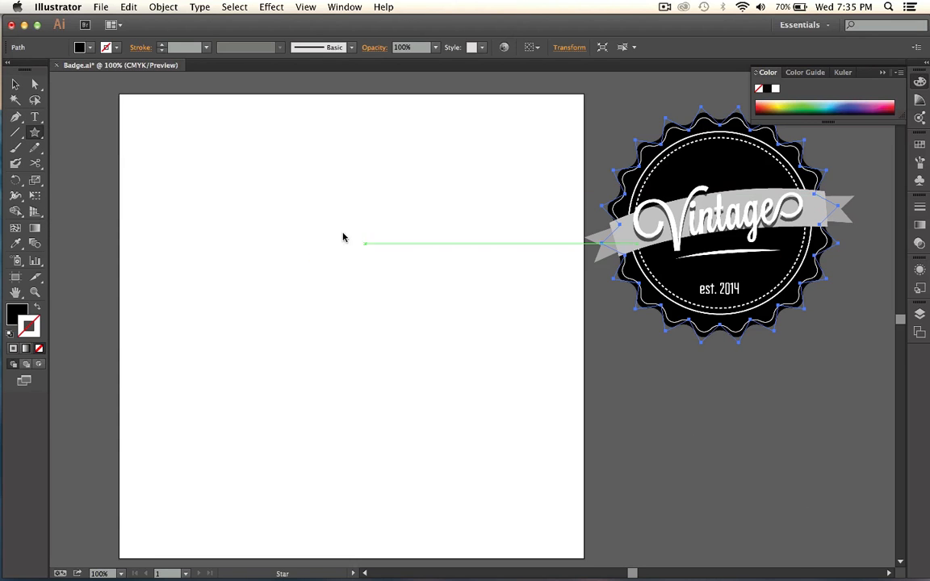
mouse_move(272, 224)
left_mouse_down()
mouse_move(376, 348)
mouse_move(387, 318)
mouse_move(291, 183)
mouse_move(357, 270)
mouse_move(468, 240)
mouse_move(401, 203)
mouse_move(324, 232)
mouse_move(484, 373)
mouse_move(365, 265)
mouse_move(345, 265)
mouse_move(374, 286)
mouse_move(466, 298)
mouse_move(534, 273)
mouse_move(353, 191)
mouse_move(385, 210)
left_mouse_up()
key("Down")
key("Down")
key("Down")
key("Down")
key("Down")
key("Down")
key("Down")
key("Down")
key("Down")
key("Down")
key("Down")
key("Down")
key("Down")
key("Down")
key("Down")
key("Up")
key("Down")
key("Up")
key("Up")
key("Up")
key("Up")
key("Up")
key("Up")
key("Up")
key("Up")
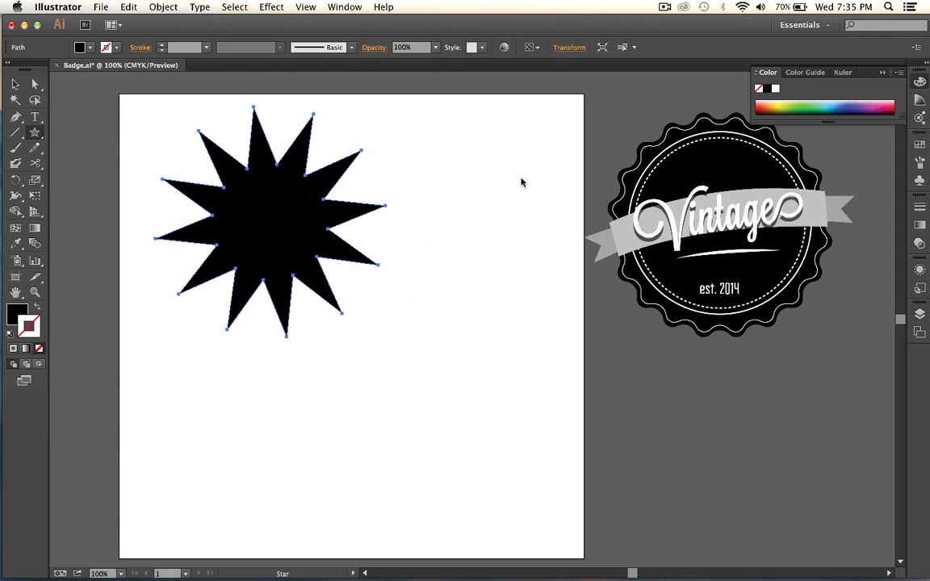
left_click(15, 84)
key("Delete")
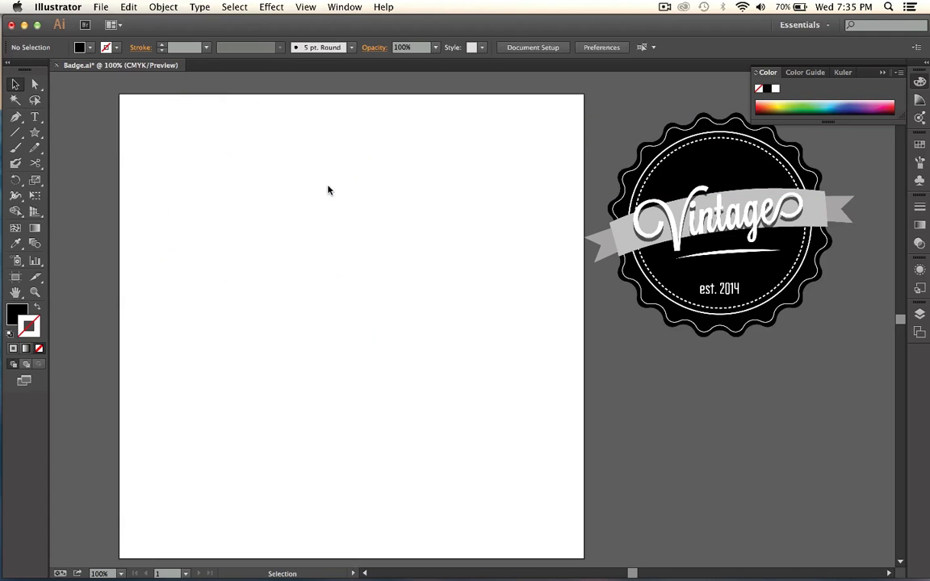
Create an 18-point star on the artboard with Radius 1 of 1 in and Radius 2 of 1.3 in.
left_click(35, 132)
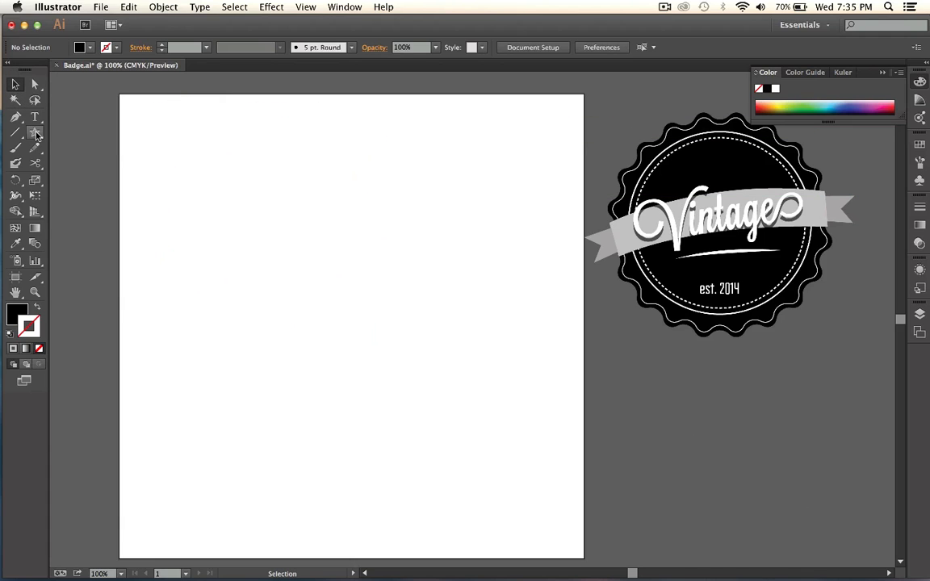
left_click(332, 275)
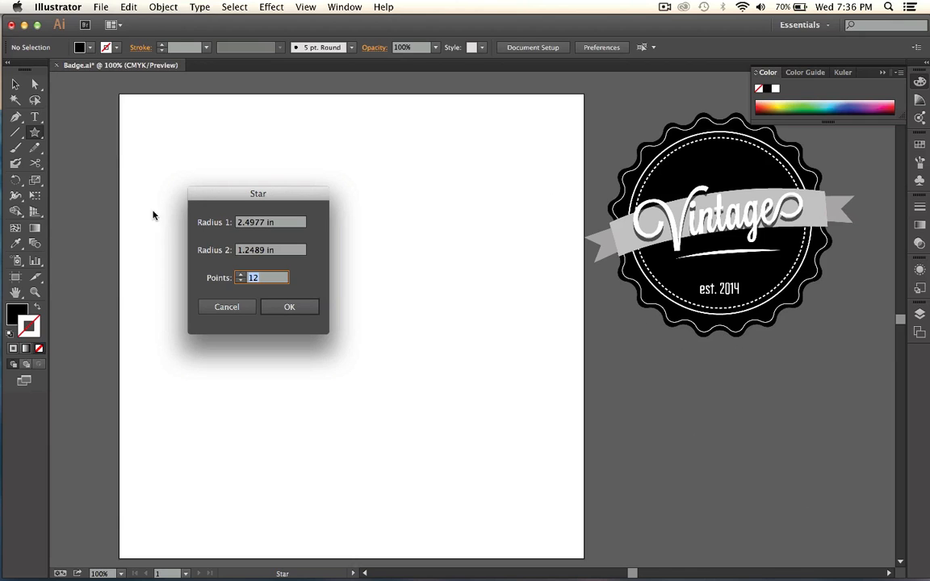
type("1")
double_click(265, 223)
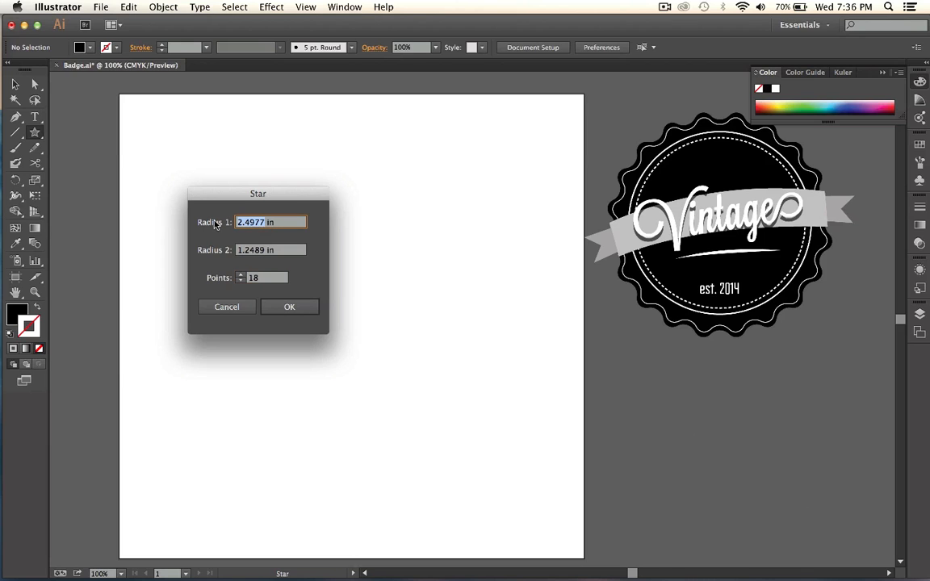
type("1")
left_click_drag(273, 251, 246, 256)
type("3")
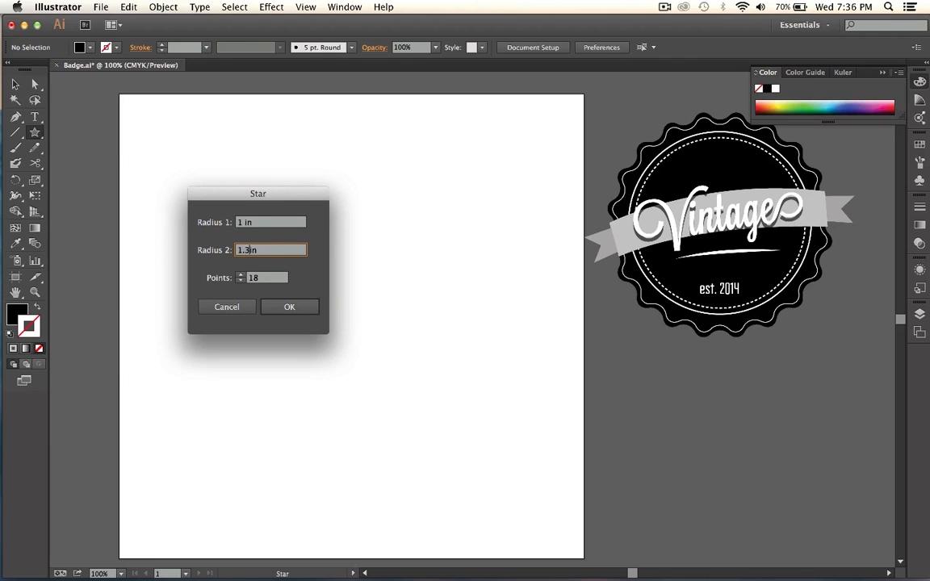
left_click(287, 307)
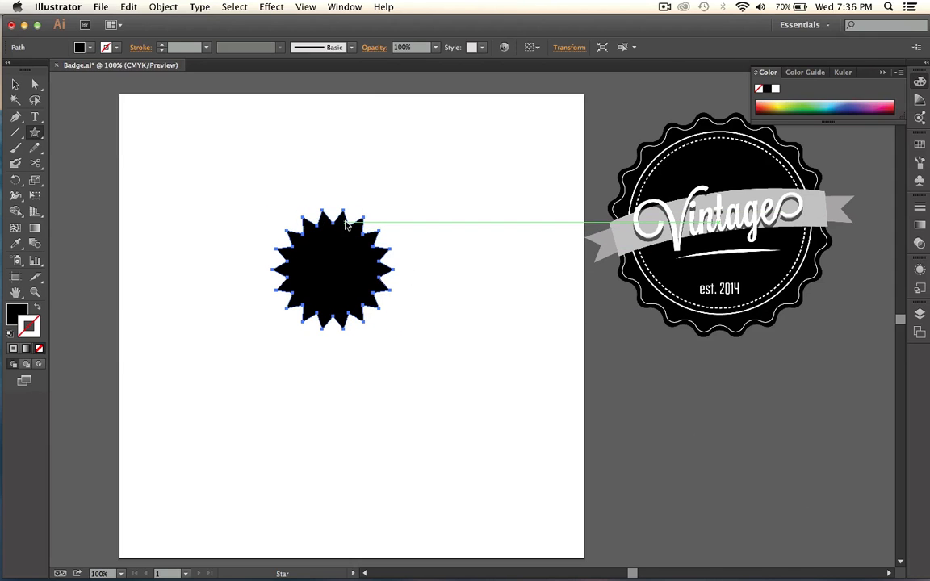
Enlarge the black star proportionally from its center until it is about as wide as the reference badge's base.
key("v")
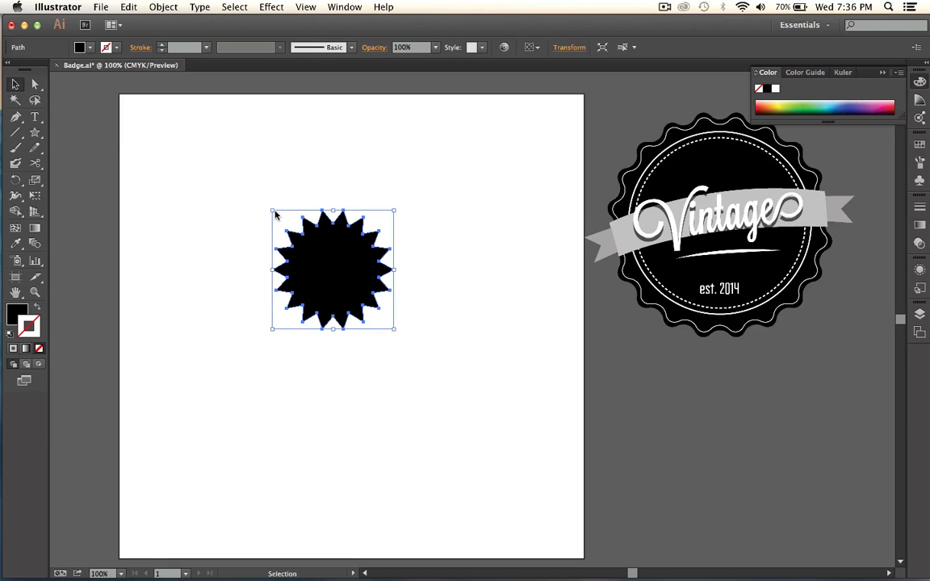
left_click_drag(275, 213, 205, 190)
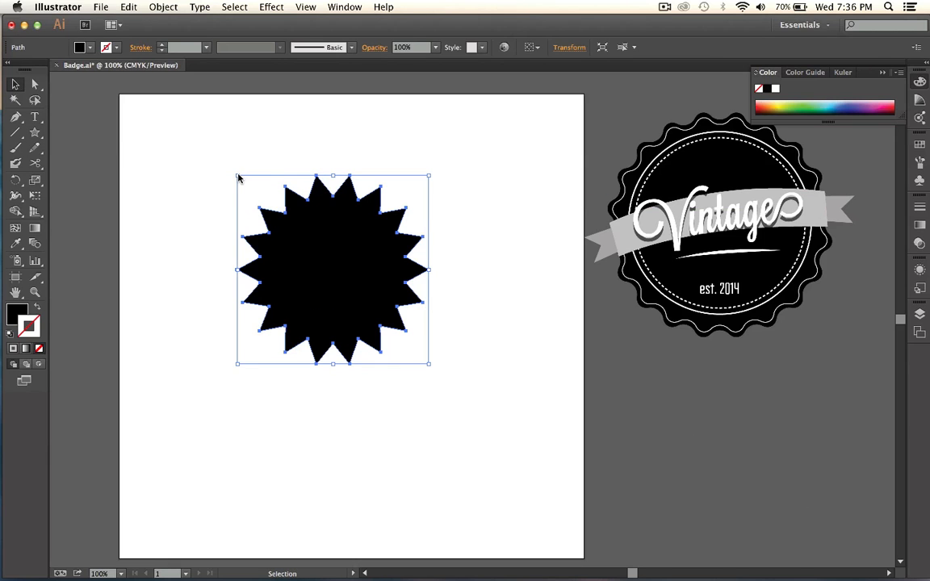
left_click_drag(238, 178, 183, 159)
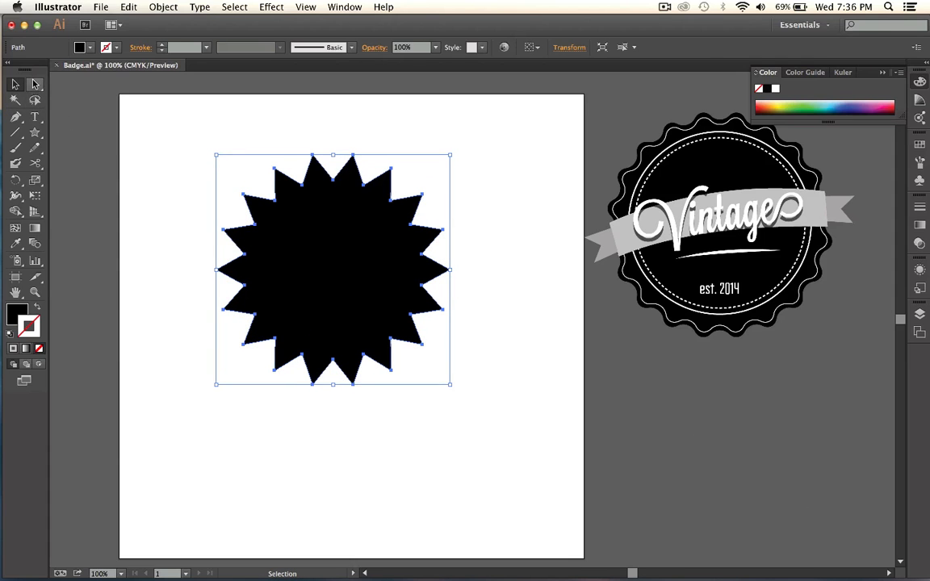
Try converting the star's upper-left tip to a smooth anchor point, and undo the conversion.
left_click(16, 116)
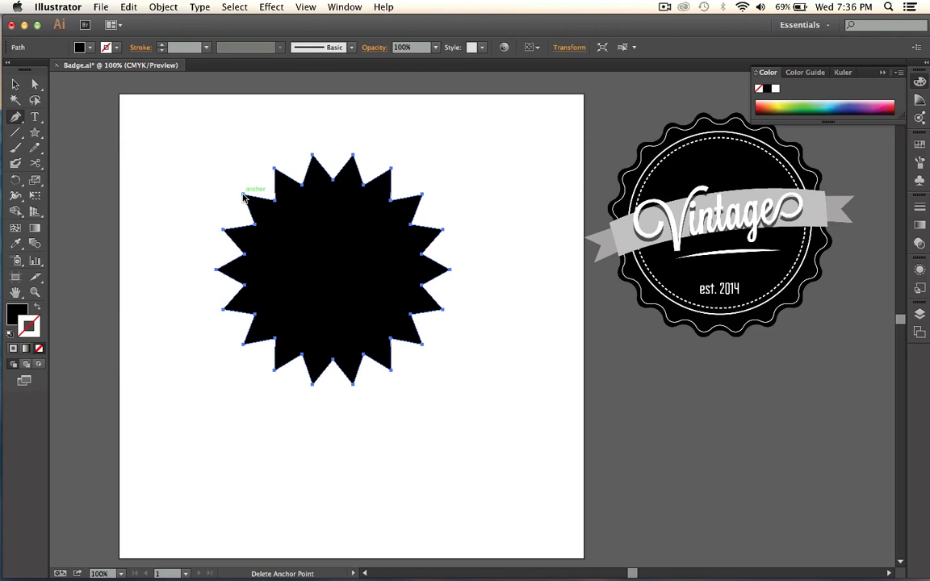
left_click(34, 84)
left_click_drag(235, 178, 259, 220)
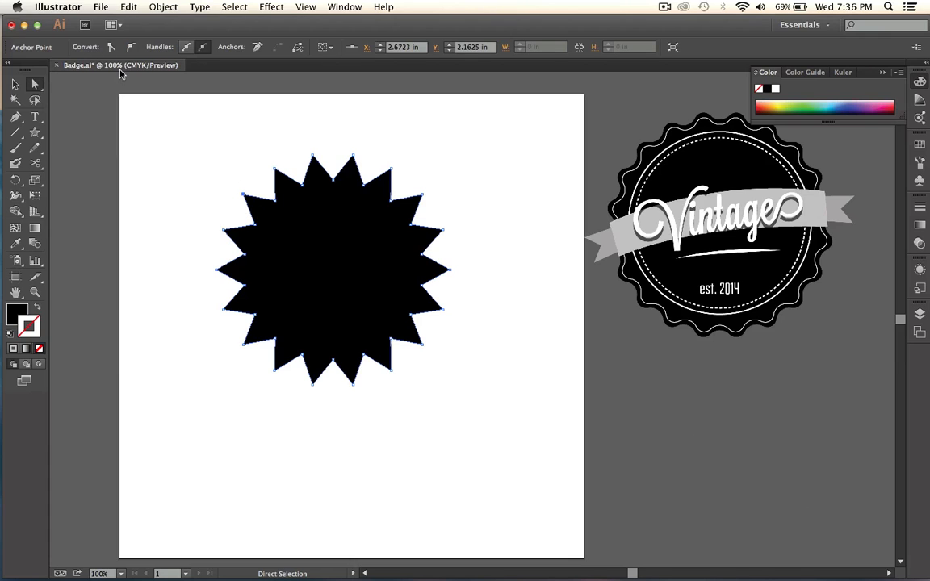
left_click(132, 47)
key("super+z")
Apply the Round Corners effect to the star with preview on and a radius of about 5 in.
left_click(258, 5)
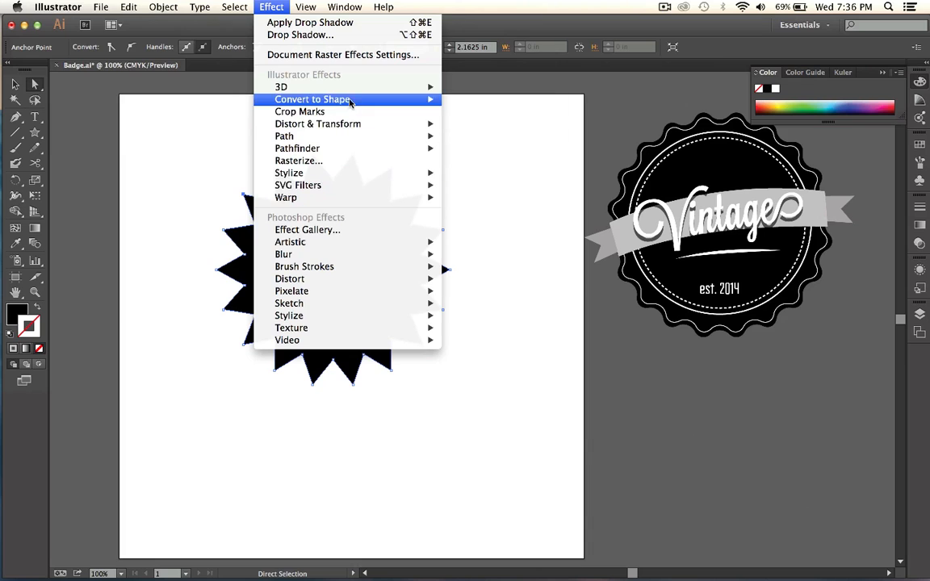
mouse_move(396, 105)
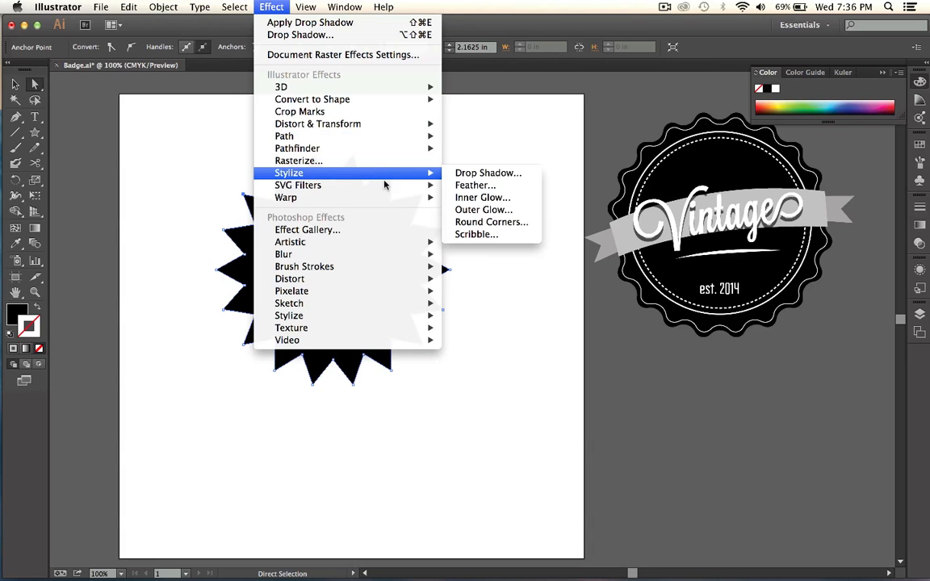
mouse_move(390, 176)
left_click(526, 218)
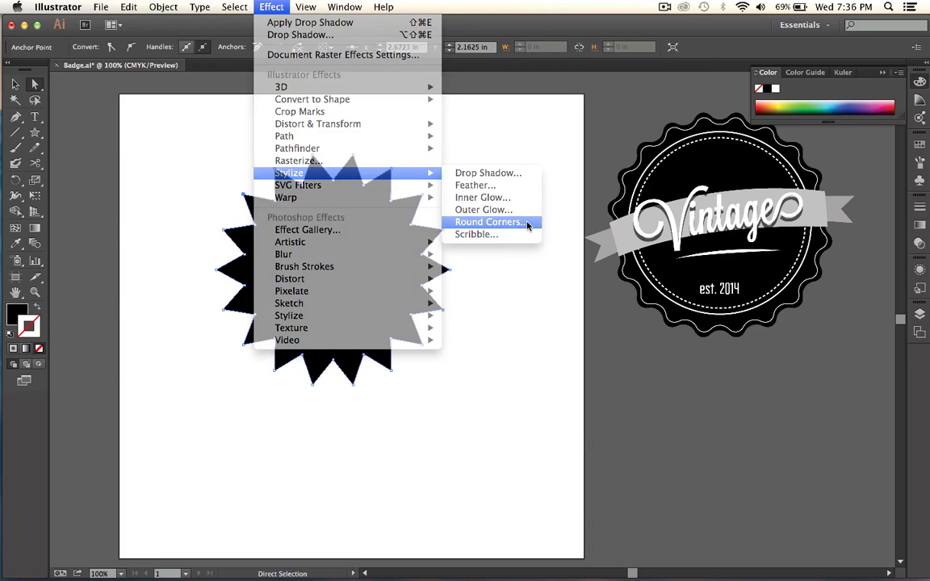
left_click(176, 378)
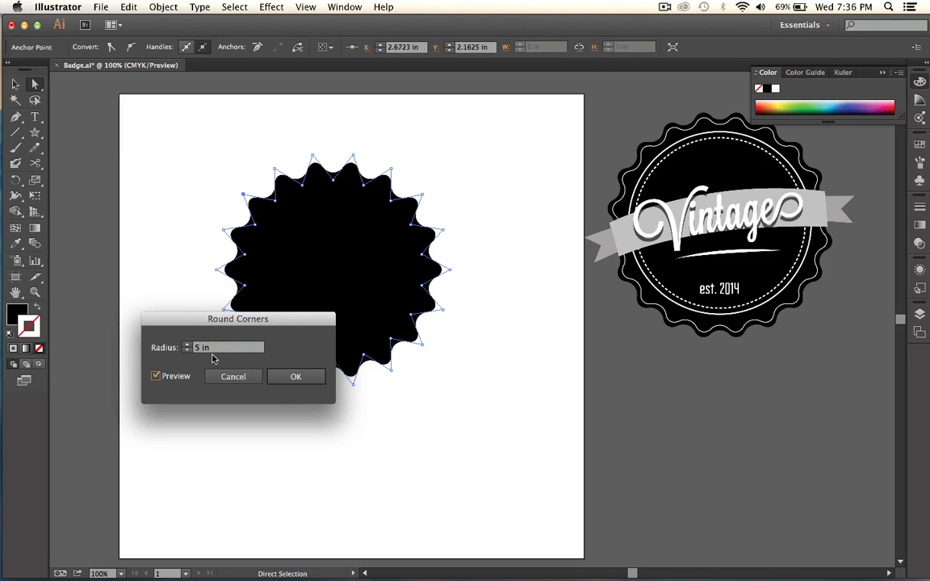
left_click(187, 350)
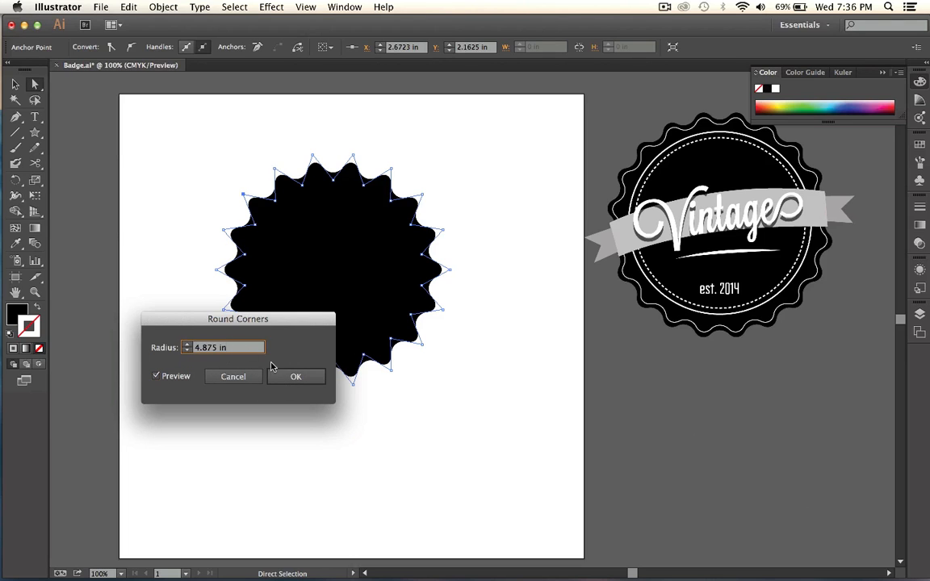
left_click(187, 350)
left_click(188, 351)
left_click(187, 345)
left_click(186, 346)
left_click(186, 345)
left_click(187, 346)
left_click(296, 376)
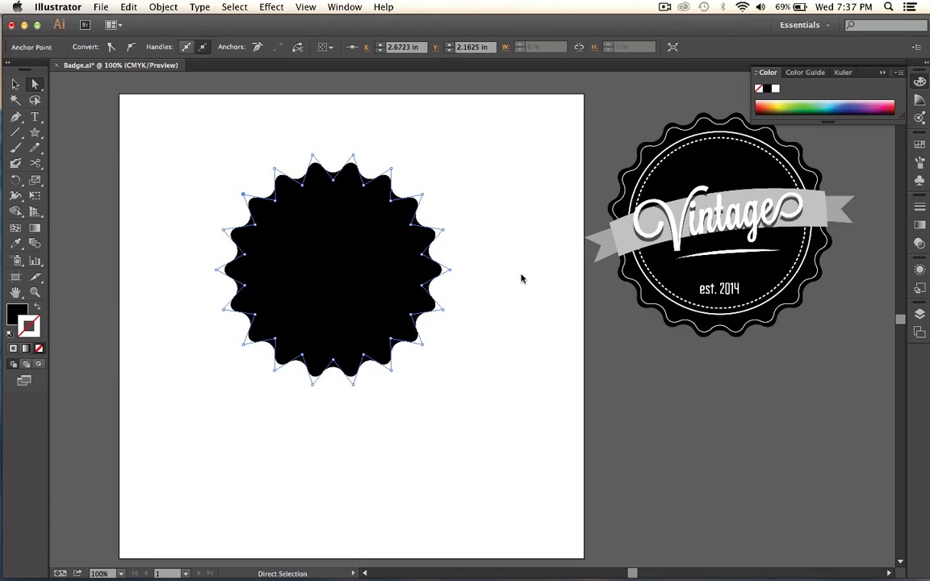
Select the whole rounded star and expand its appearance into an editable scalloped path.
left_click(454, 289)
left_click(339, 259)
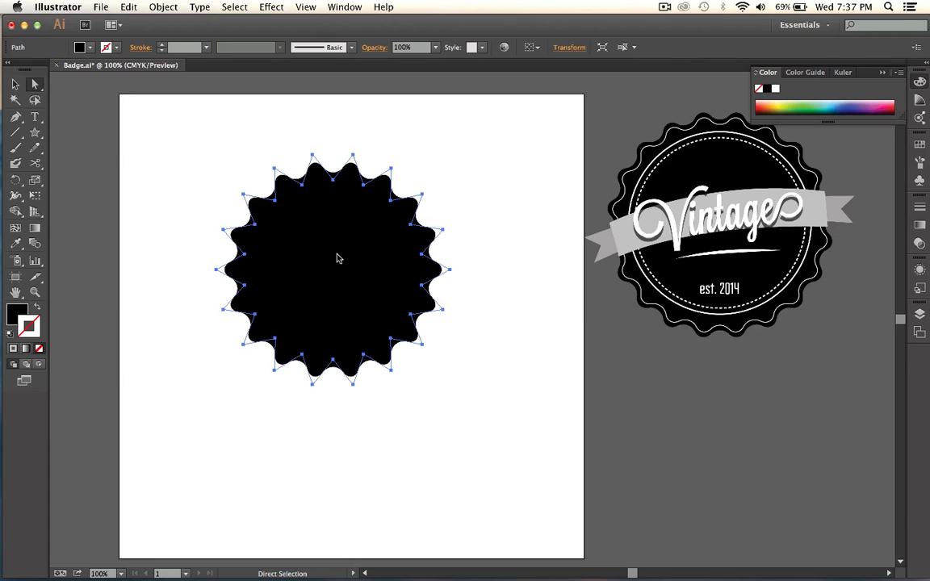
left_click(163, 7)
left_click(200, 148)
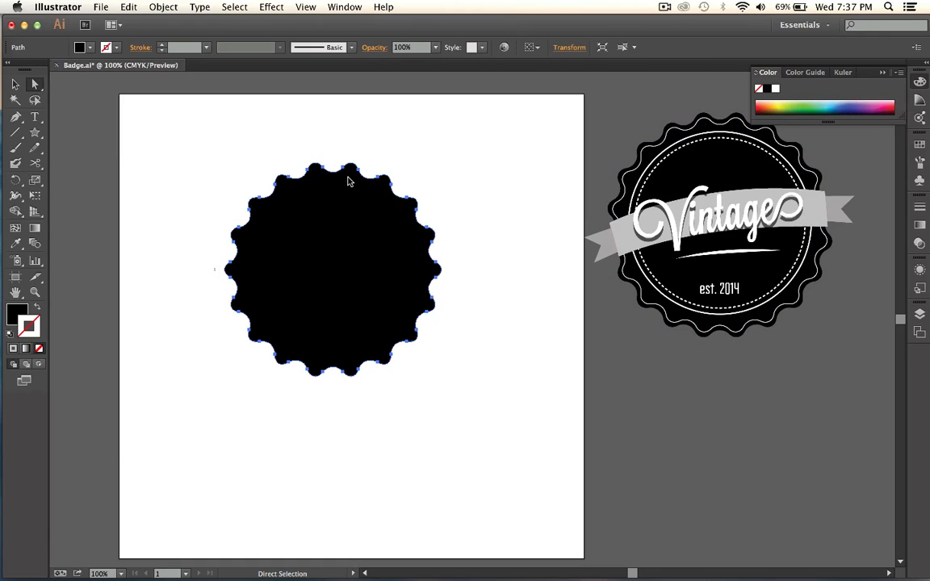
Copy the black scalloped shape and paste the duplicate in front of the original.
left_click(130, 6)
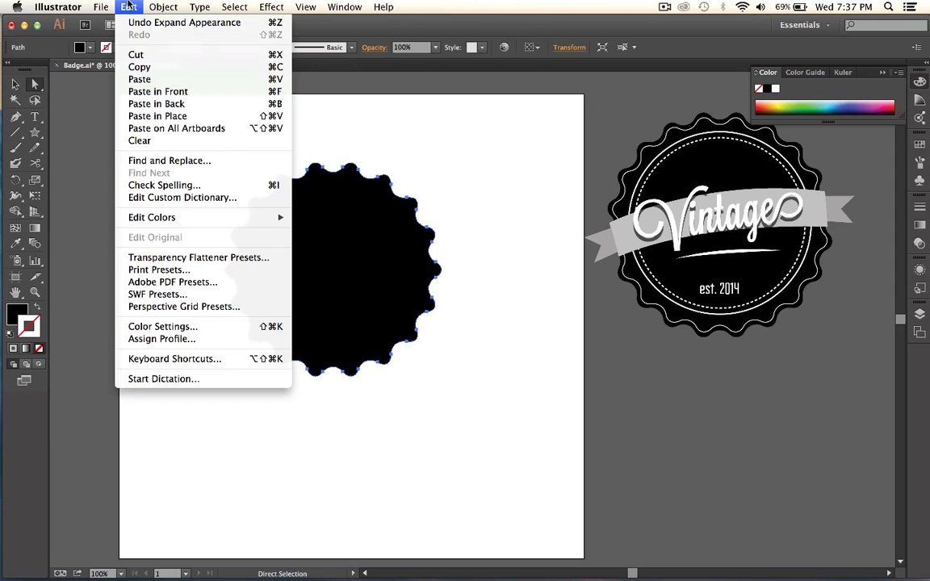
left_click(160, 67)
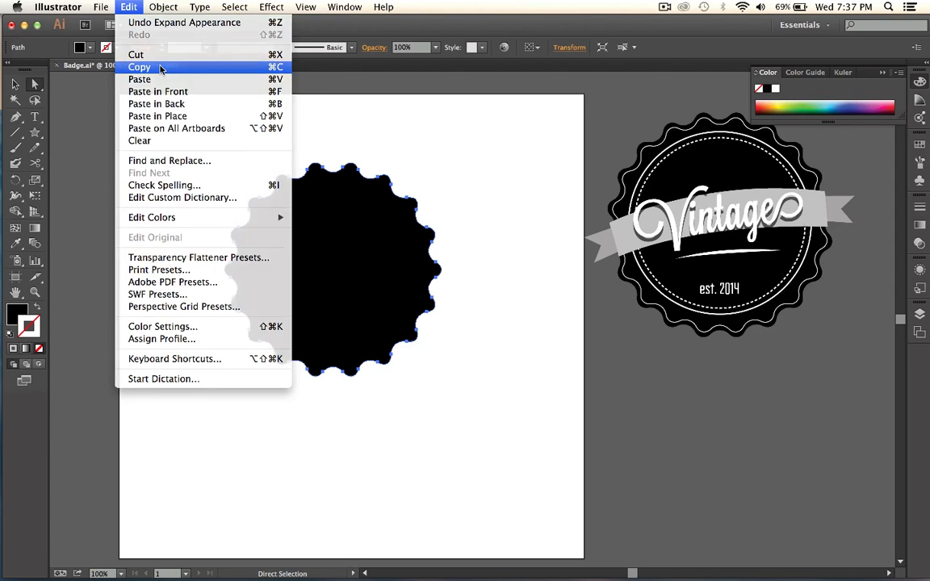
left_click(128, 7)
left_click(146, 87)
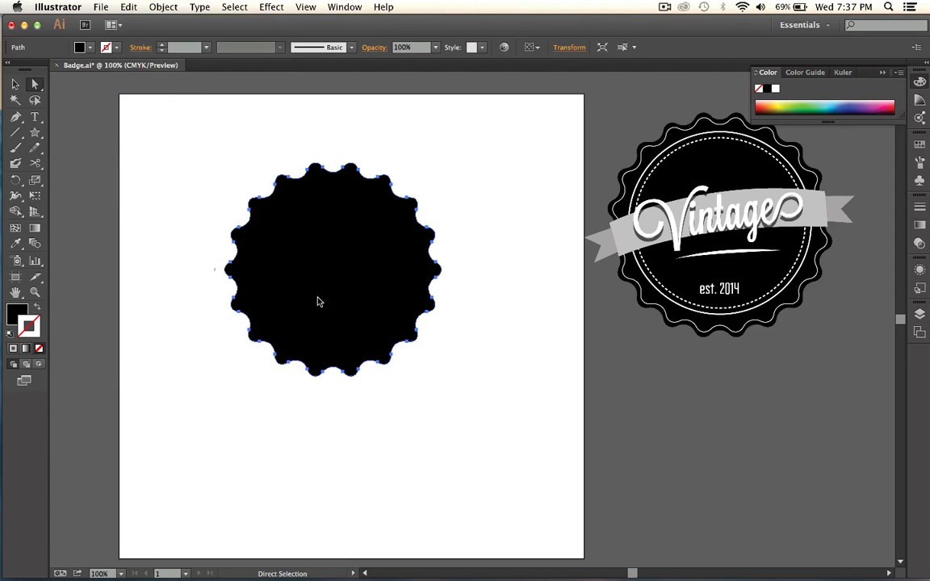
Swap the fill and stroke of the front scalloped copy and set its stroke color to white.
left_click(30, 327)
left_click(38, 308)
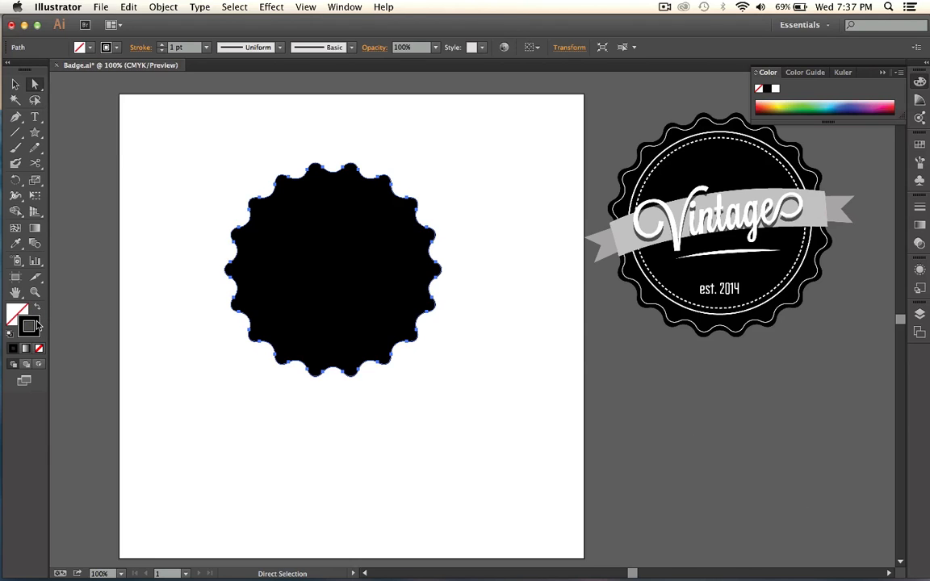
double_click(36, 323)
type("1E1B1C")
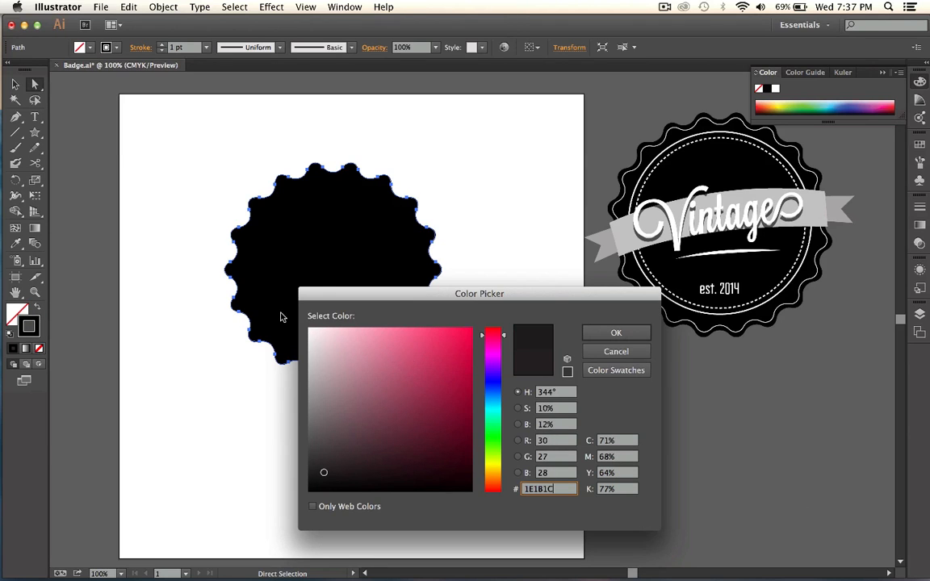
left_click_drag(325, 339, 309, 328)
left_click(615, 332)
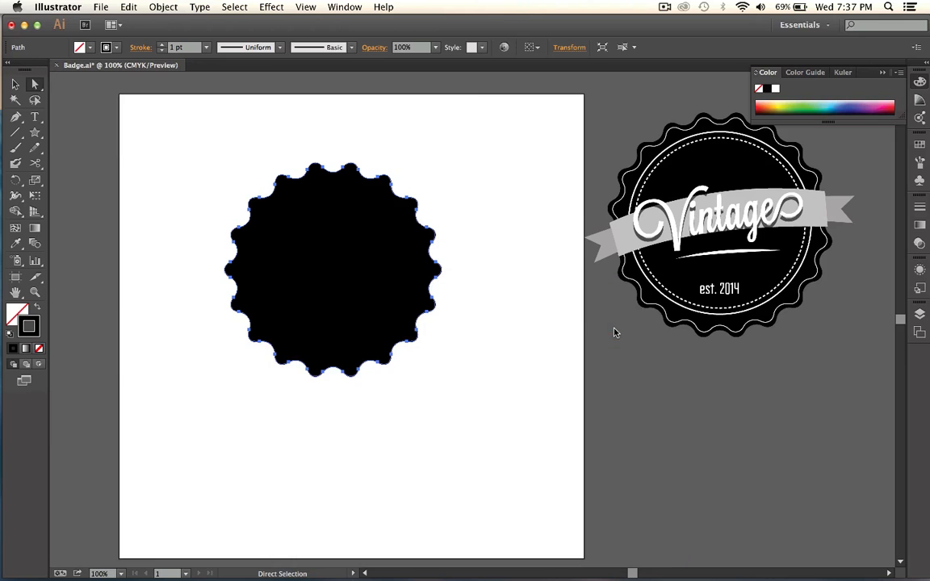
Move the black scalloped base and the white outline copy apart to inspect both, and undo the moves.
left_click(14, 84)
left_click_drag(397, 243, 799, 471)
left_click_drag(742, 468, 409, 373)
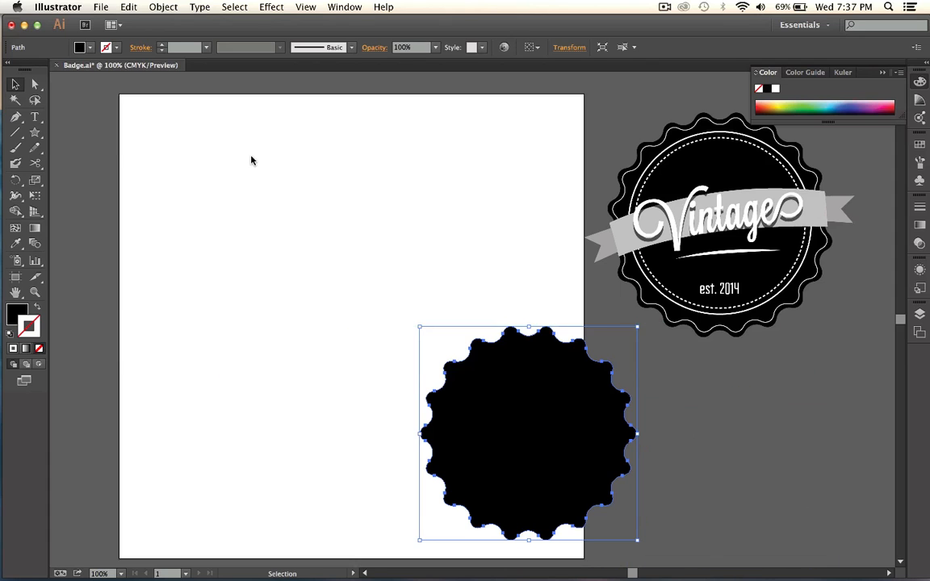
left_click(416, 327)
mouse_move(395, 200)
left_mouse_down()
mouse_move(575, 322)
mouse_move(791, 423)
left_mouse_up()
left_click(826, 354)
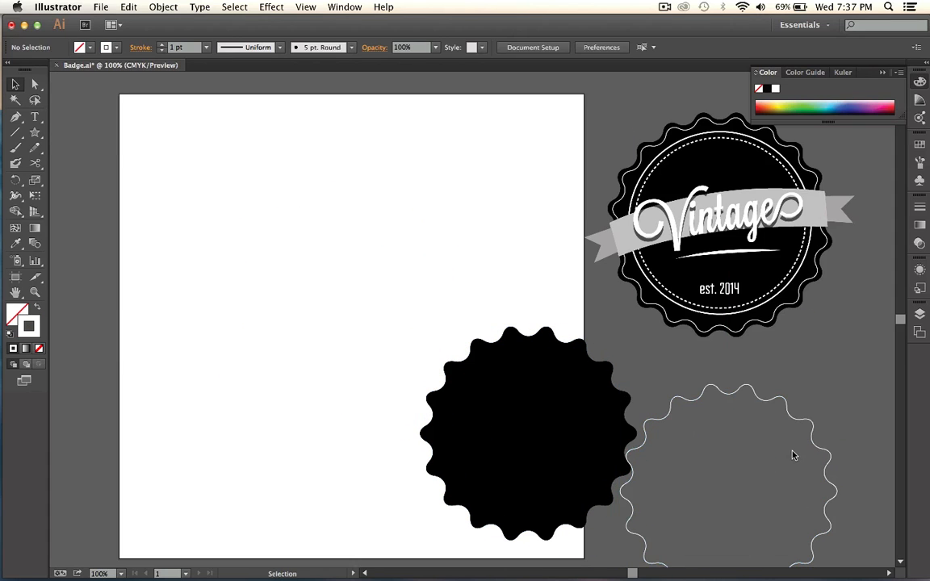
key("super+z")
key("super+z")
key("super+z")
key("super+z")
key("super+z")
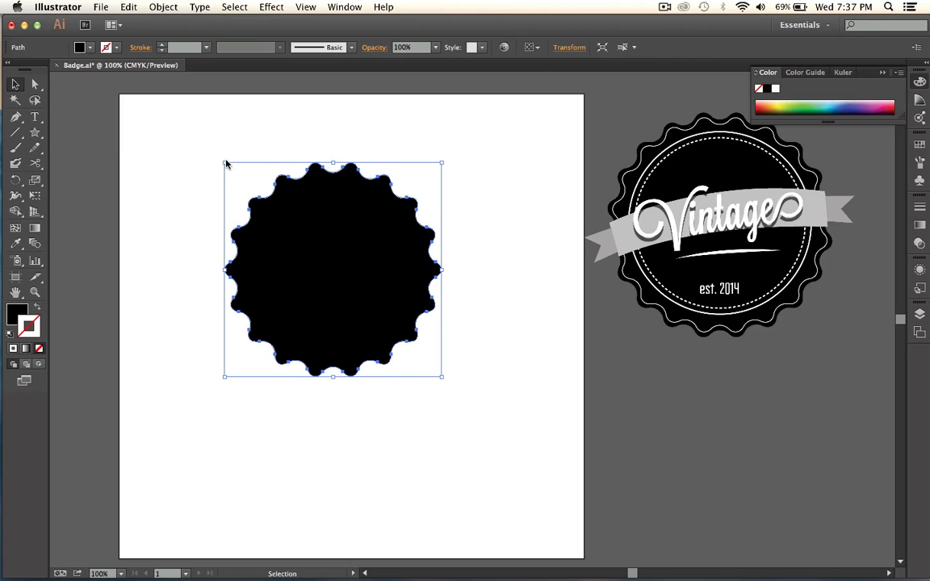
Select only the white scalloped outline, shrink it slightly toward its center inside the black base's edge, and deselect it.
left_click_drag(226, 163, 233, 172)
key("super+z")
left_click_drag(427, 190, 390, 233)
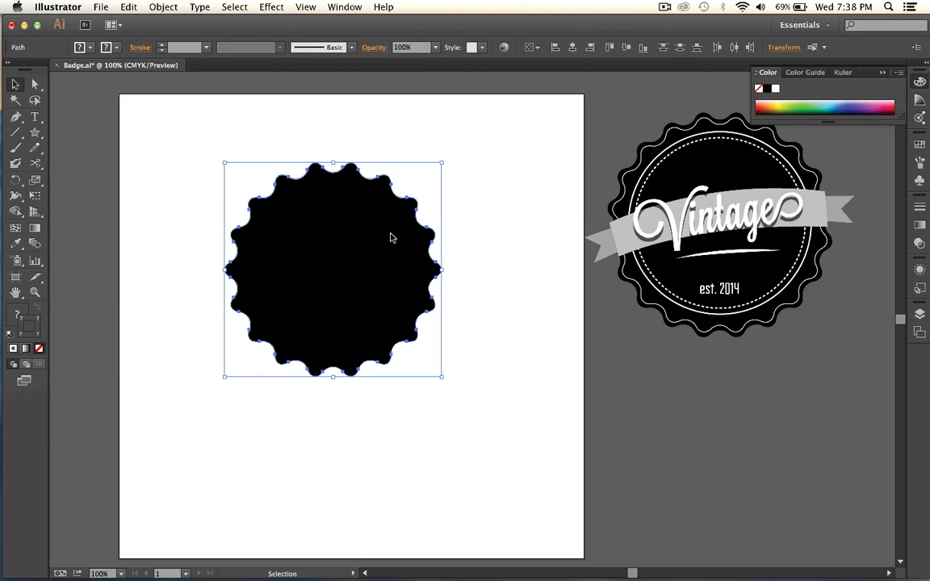
left_click(341, 216)
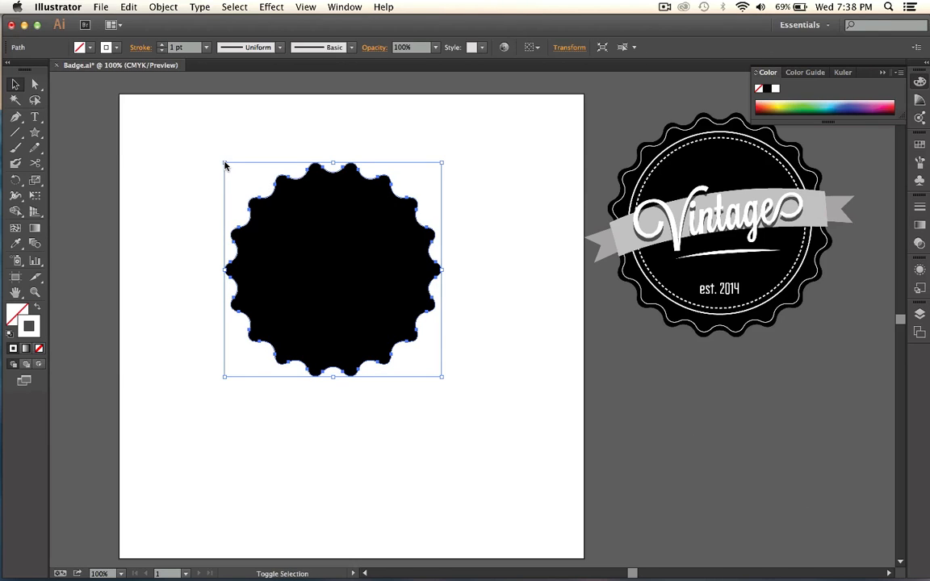
left_click_drag(225, 163, 235, 171)
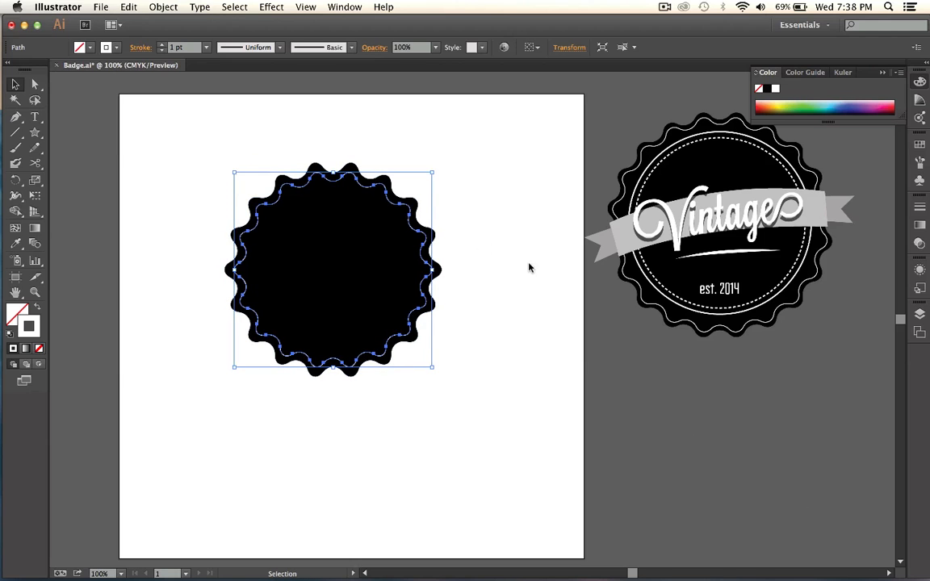
left_click(632, 403)
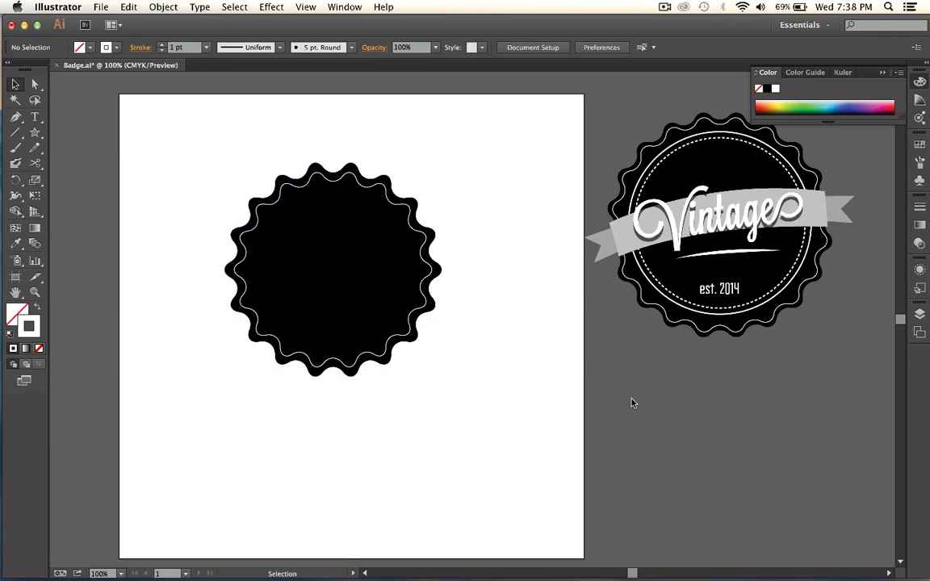
Delete the inset white scalloped outline from the black base.
left_click(425, 259)
key("Delete")
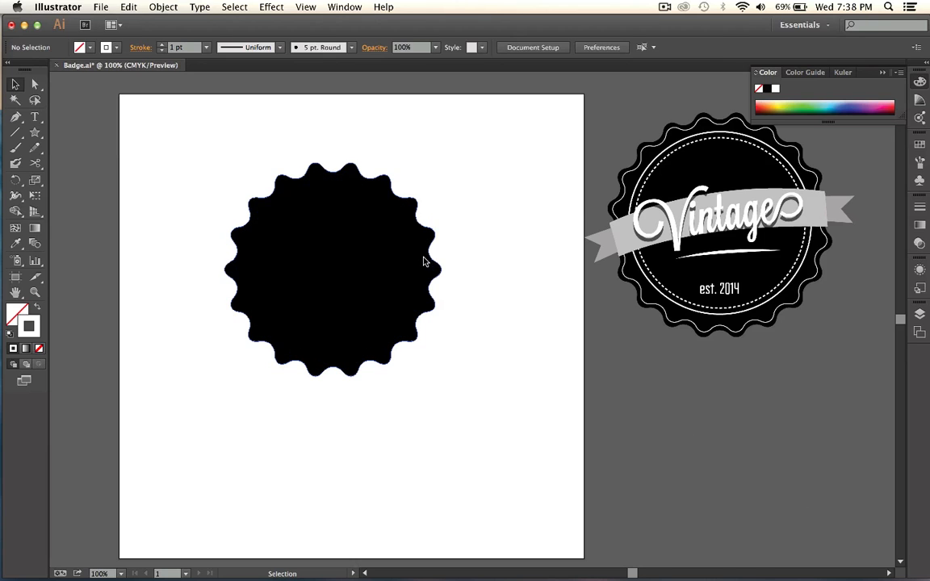
Try Offset Path on the black scalloped base with an offset of -7 in and preview on.
left_click(295, 229)
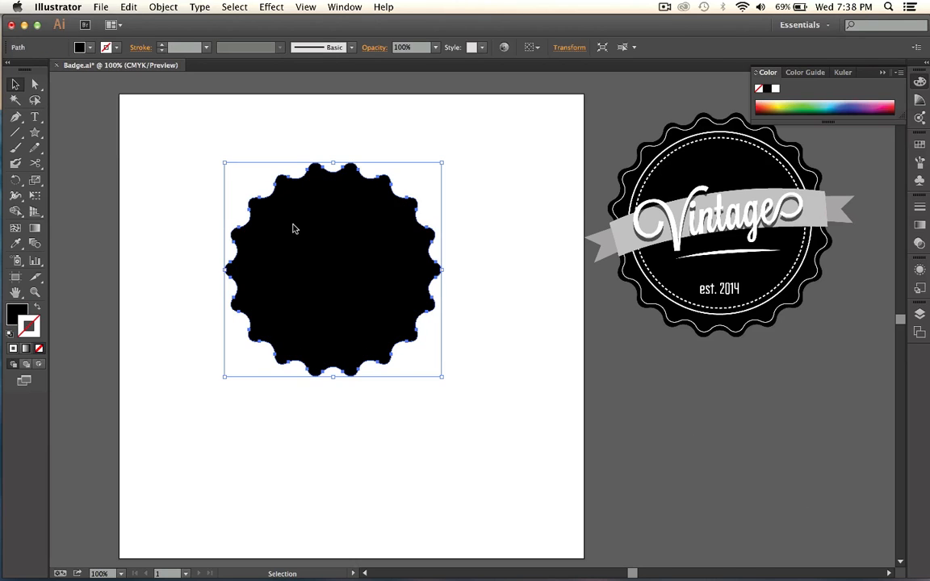
left_click(160, 6)
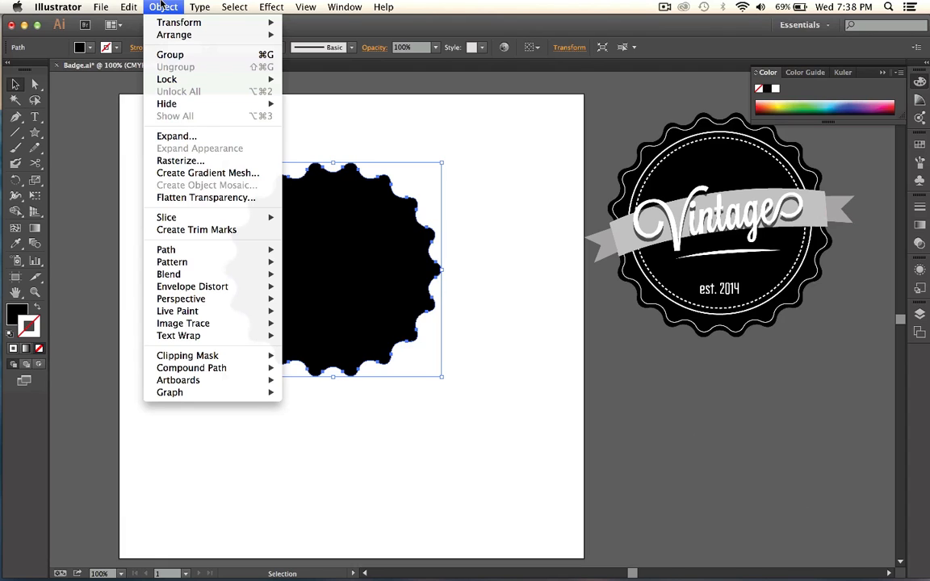
mouse_move(222, 252)
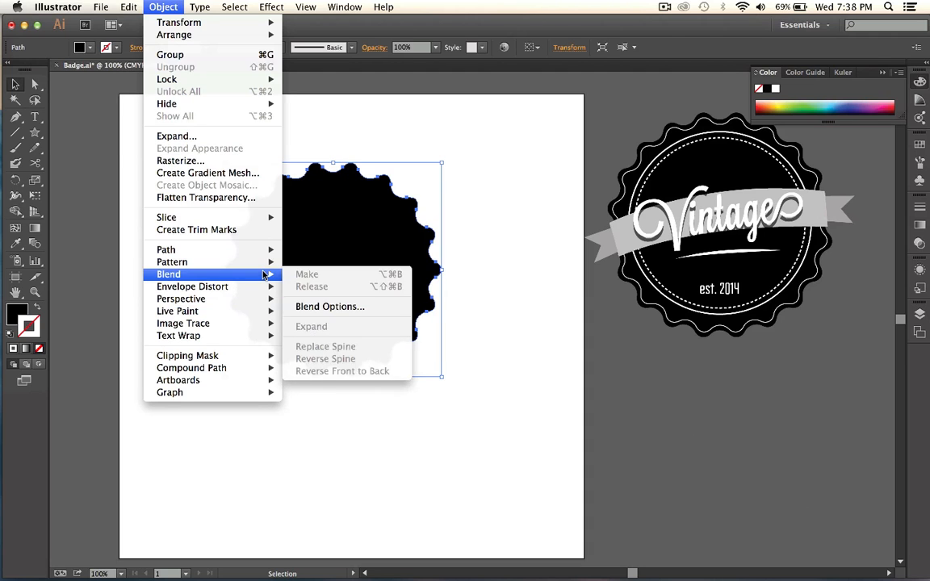
mouse_move(261, 251)
left_click(442, 207)
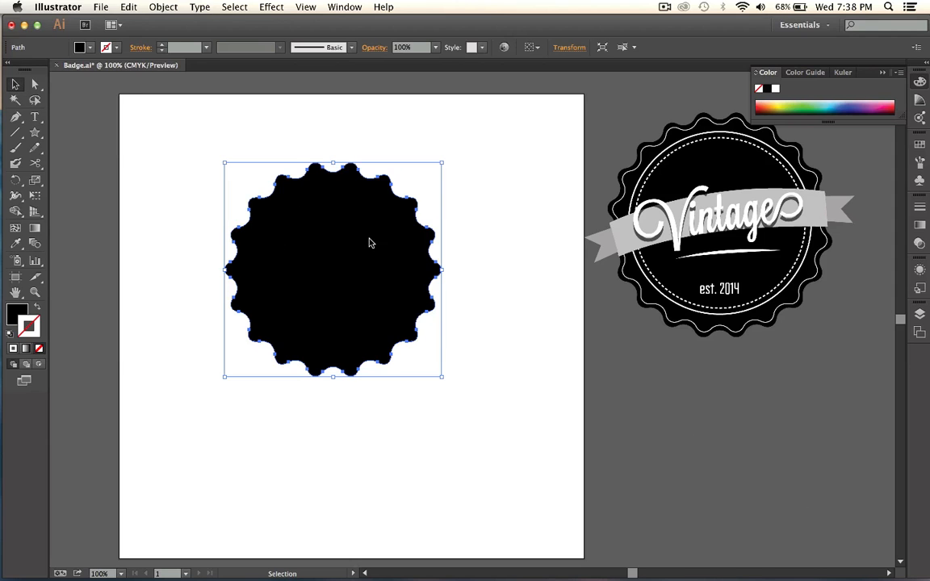
left_click(128, 8)
mouse_move(164, 6)
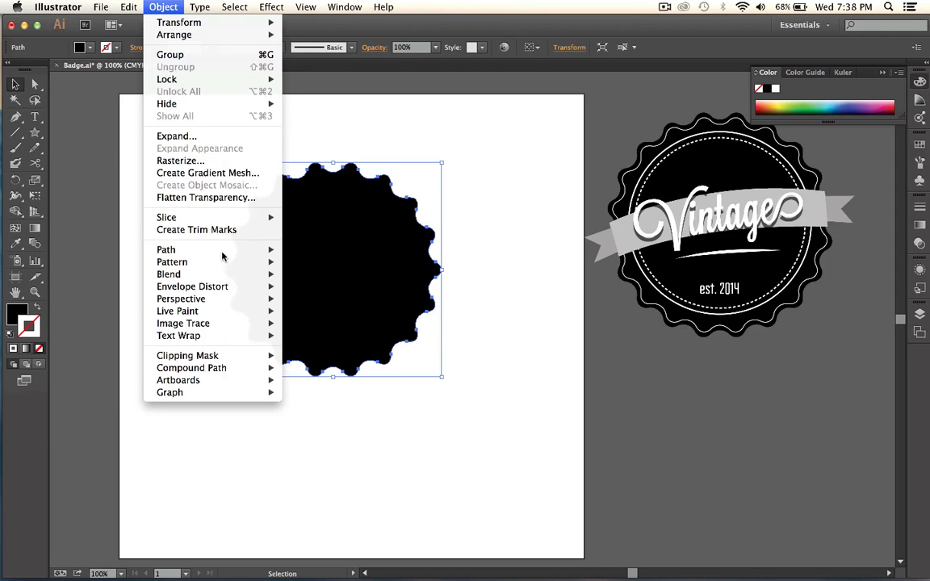
mouse_move(247, 264)
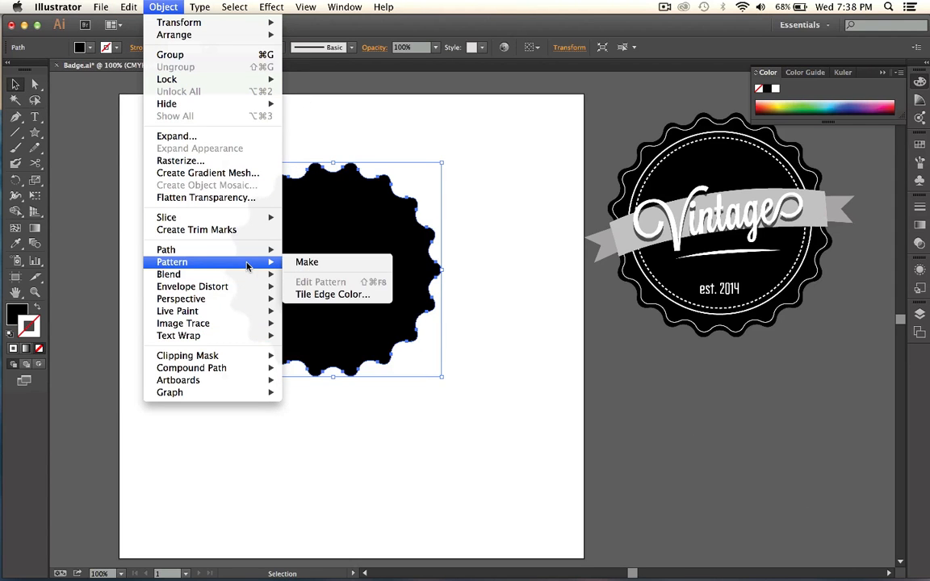
left_click(303, 293)
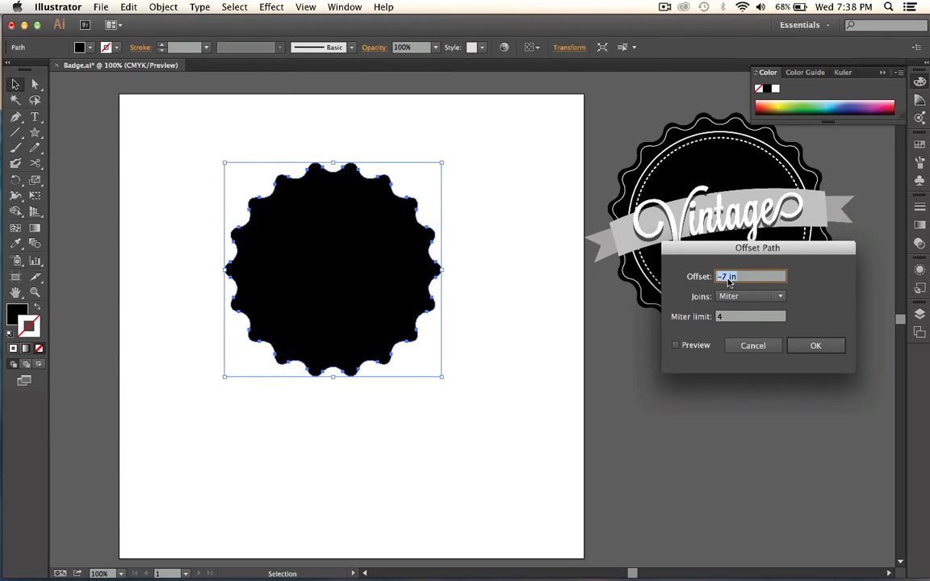
left_click(676, 346)
left_click(815, 345)
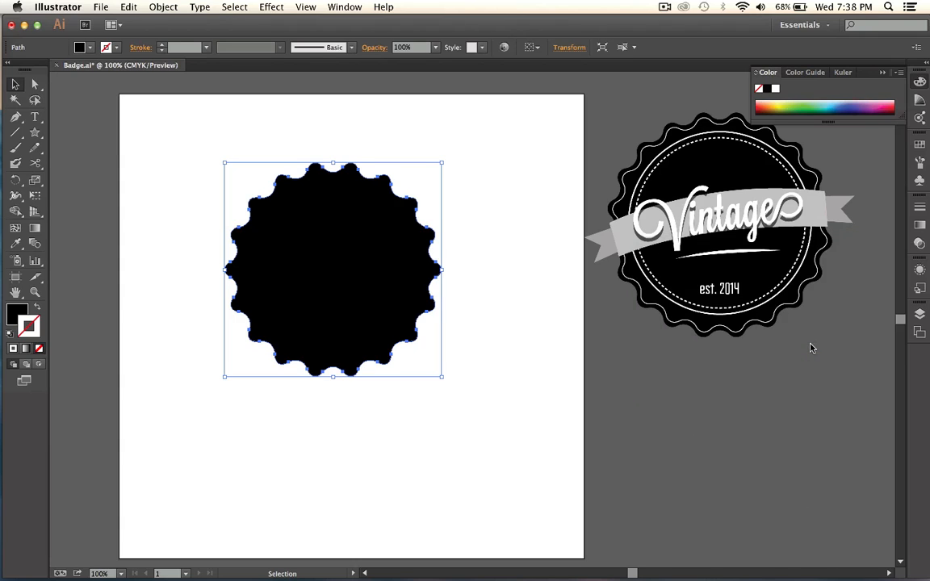
Swap the scalloped shape's fill and stroke, set its stroke color to white, and bring it to the front.
left_click(38, 311)
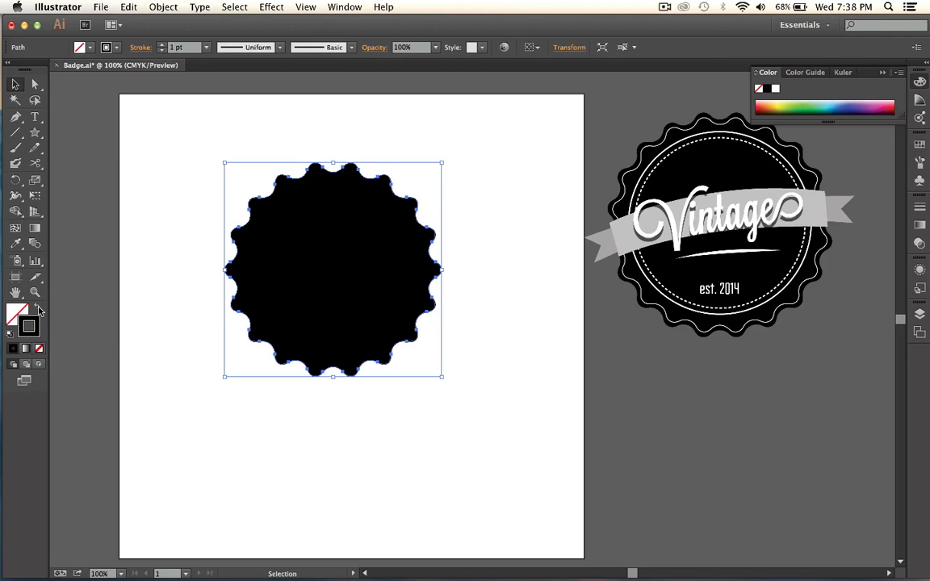
double_click(36, 321)
left_click_drag(339, 359, 313, 330)
left_click(615, 332)
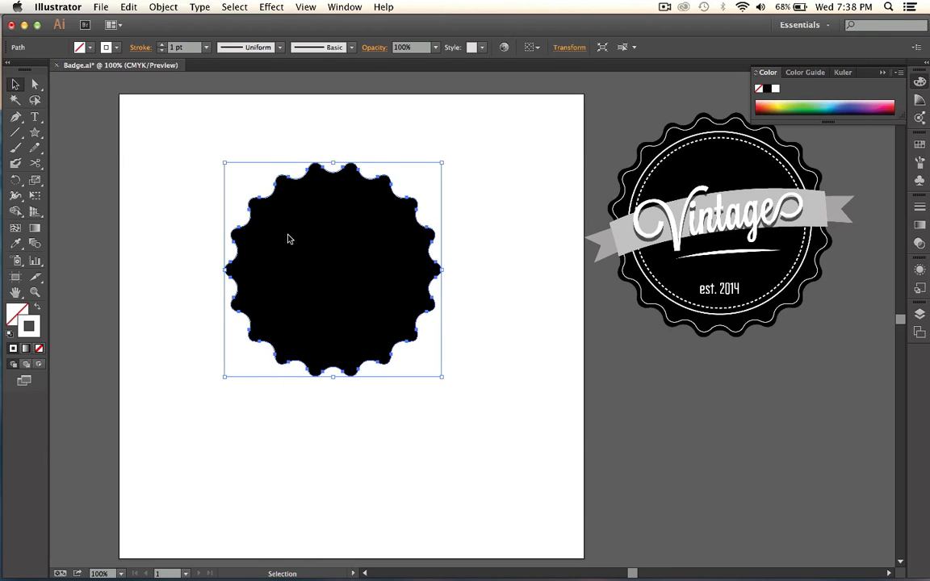
left_click(162, 7)
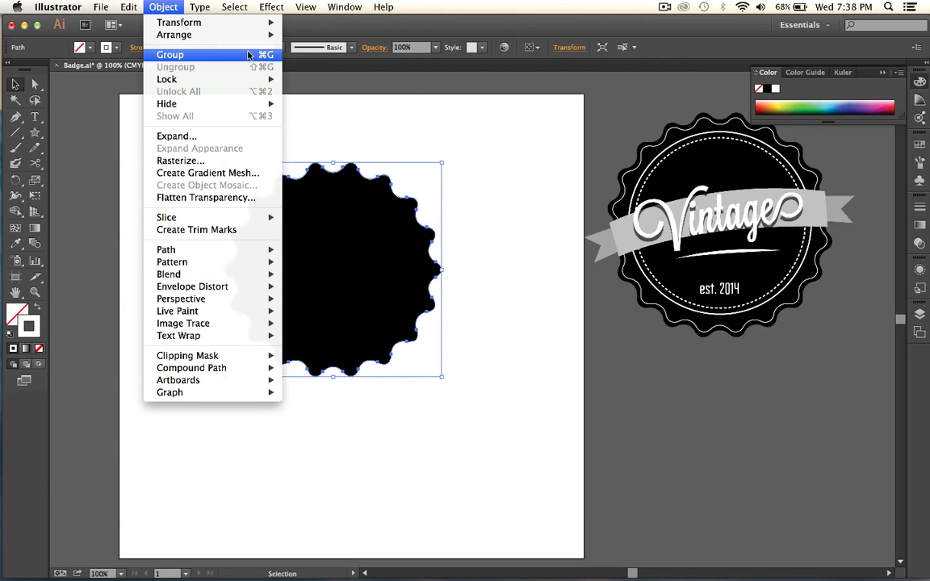
mouse_move(254, 36)
left_click(327, 34)
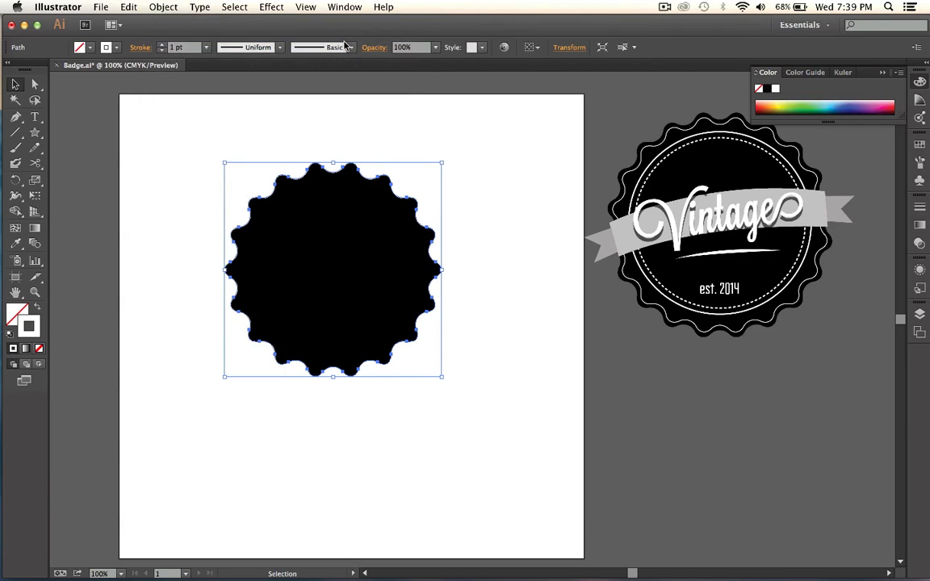
Move the black scalloped base aside to check for an outline copy, undo the moves, and return the base near its original place.
left_click_drag(289, 210, 454, 343)
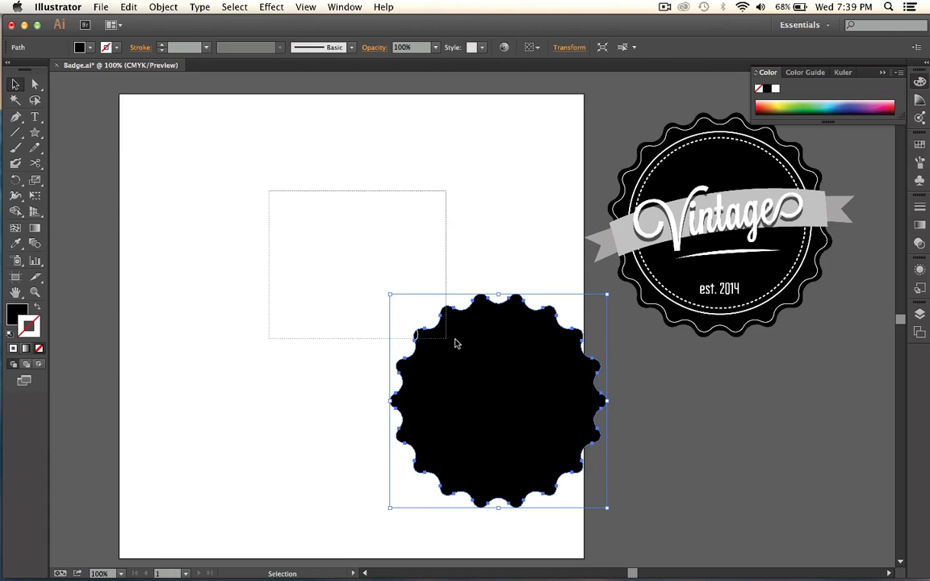
left_click(303, 209, "shift")
key("a")
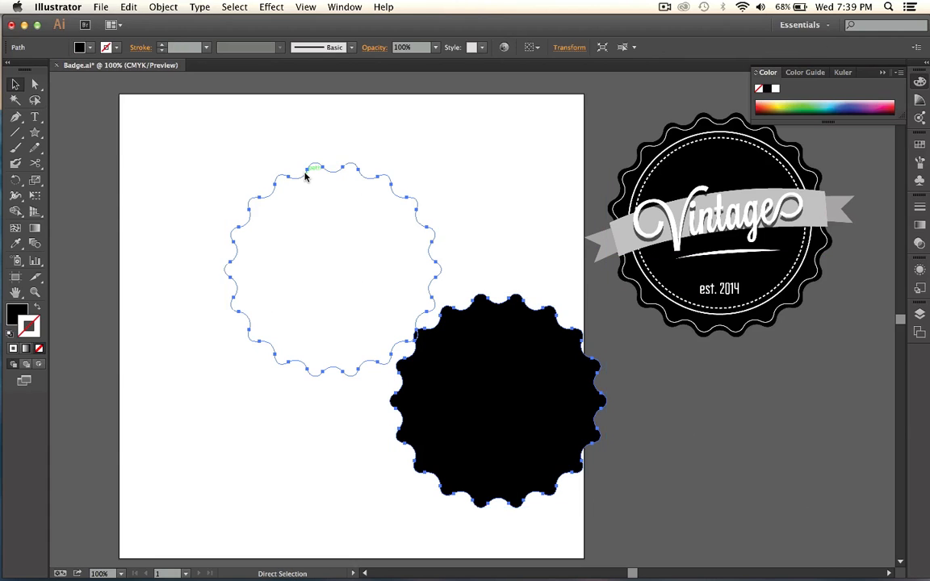
key("ctrl+z")
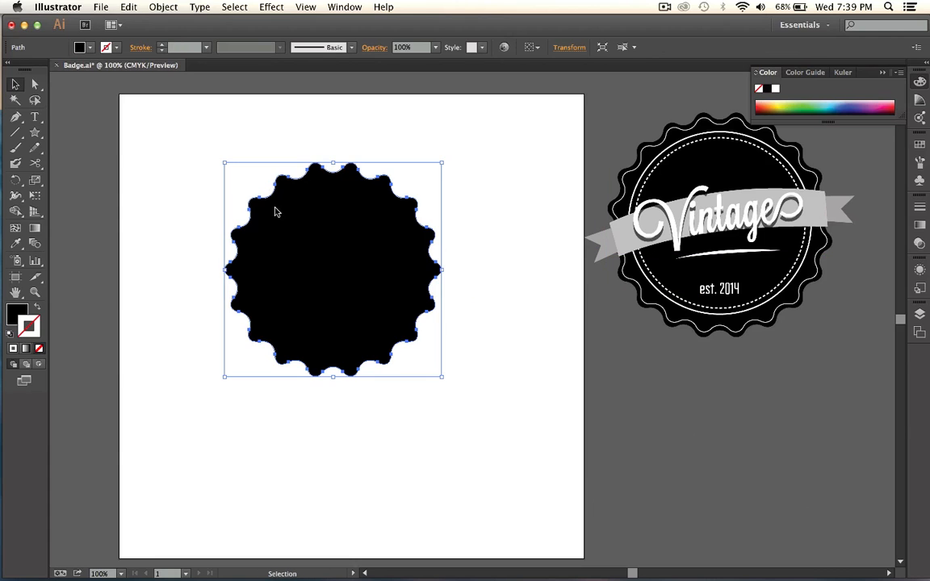
left_click_drag(276, 210, 457, 339)
key("ctrl+z")
key("ctrl+z")
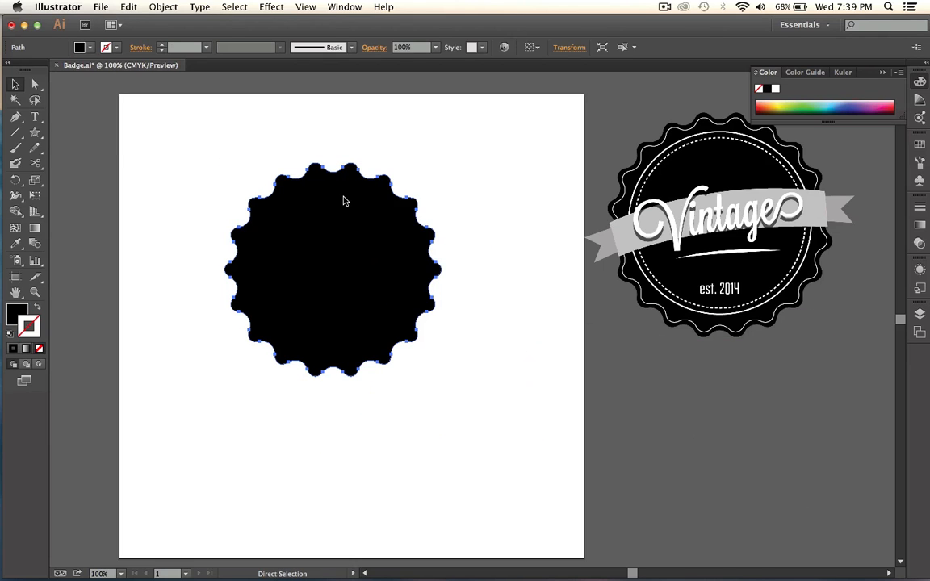
left_click_drag(396, 350, 518, 546)
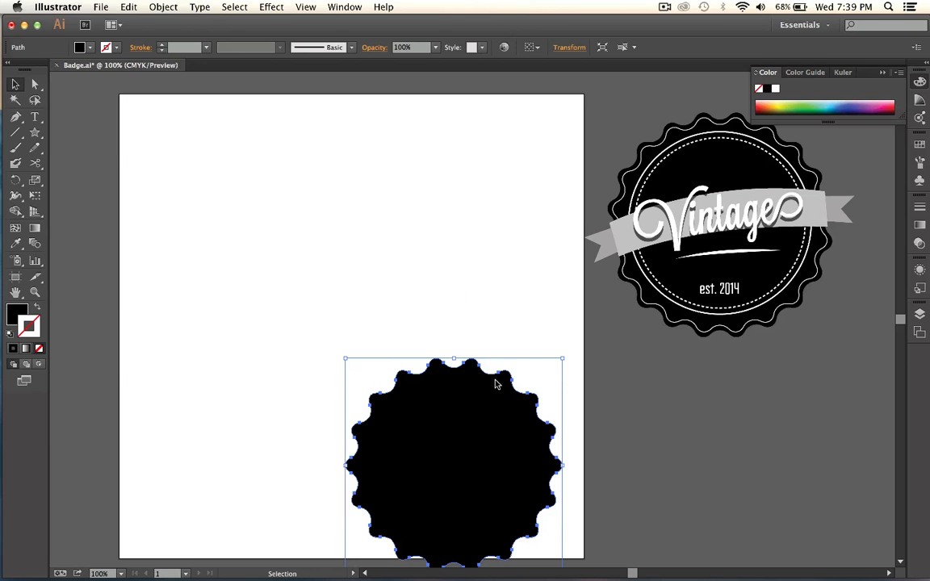
left_click_drag(453, 454, 356, 264)
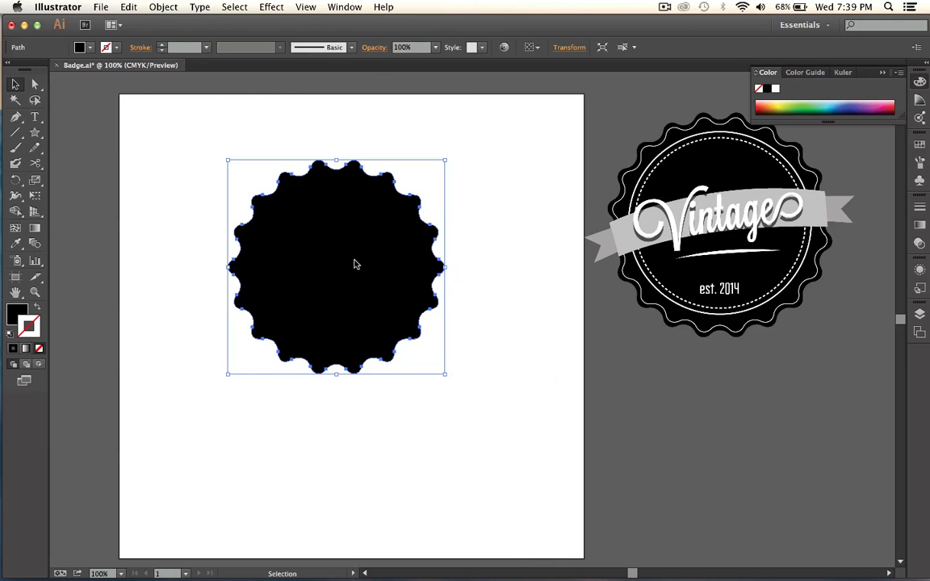
Try Offset Path on the scalloped base with offsets of 5 in, -10 in and -2 in, with preview on.
left_click(176, 7)
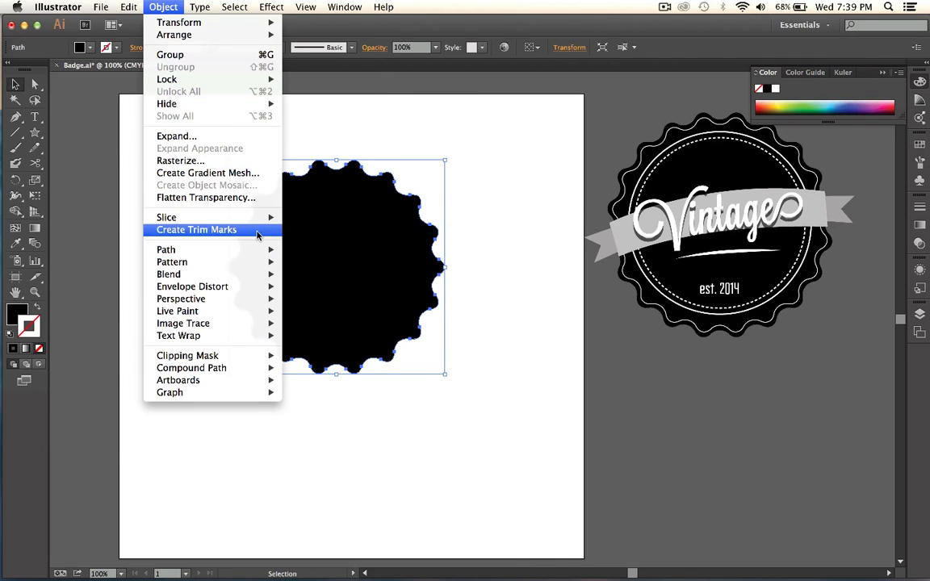
mouse_move(259, 252)
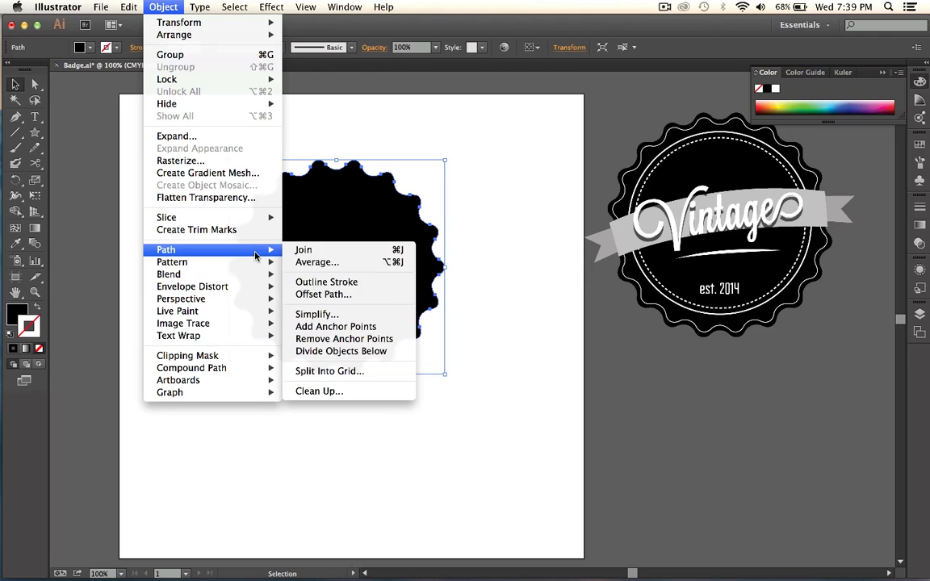
left_click(355, 295)
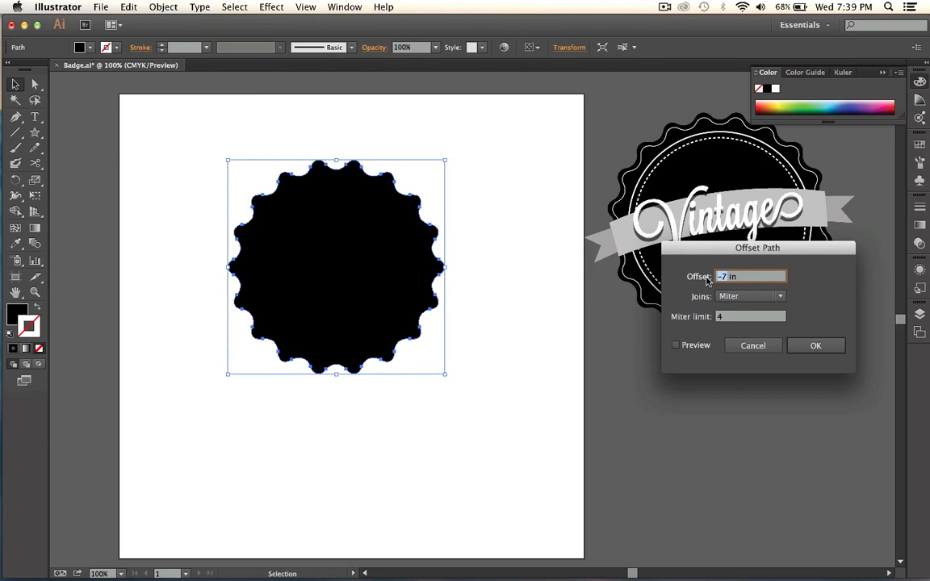
type("5")
left_click(697, 348)
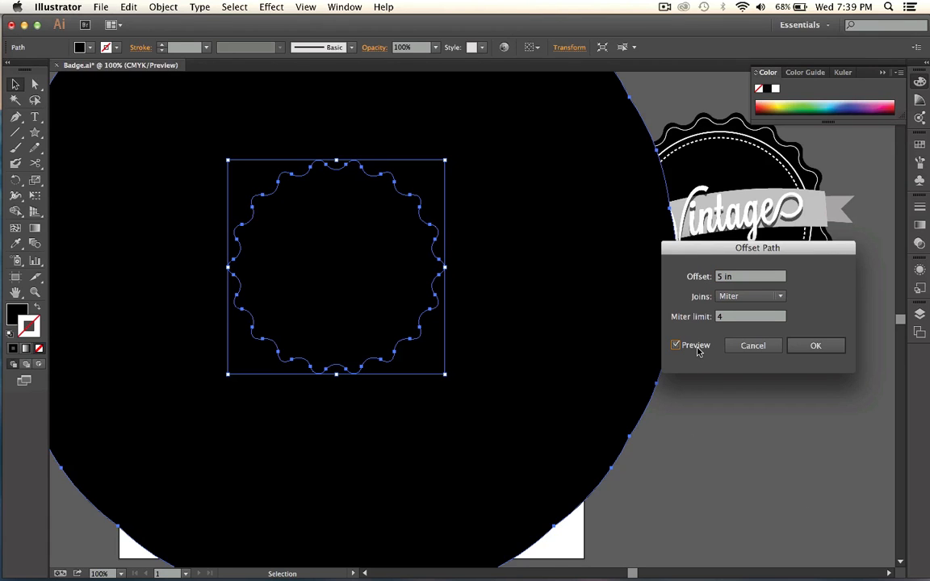
left_click(719, 279)
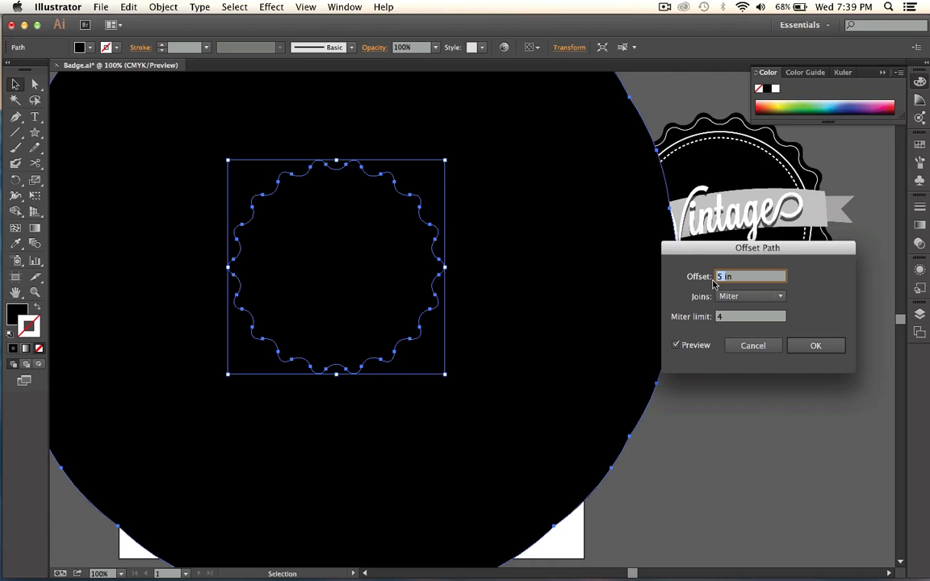
type("-10")
left_click(741, 317)
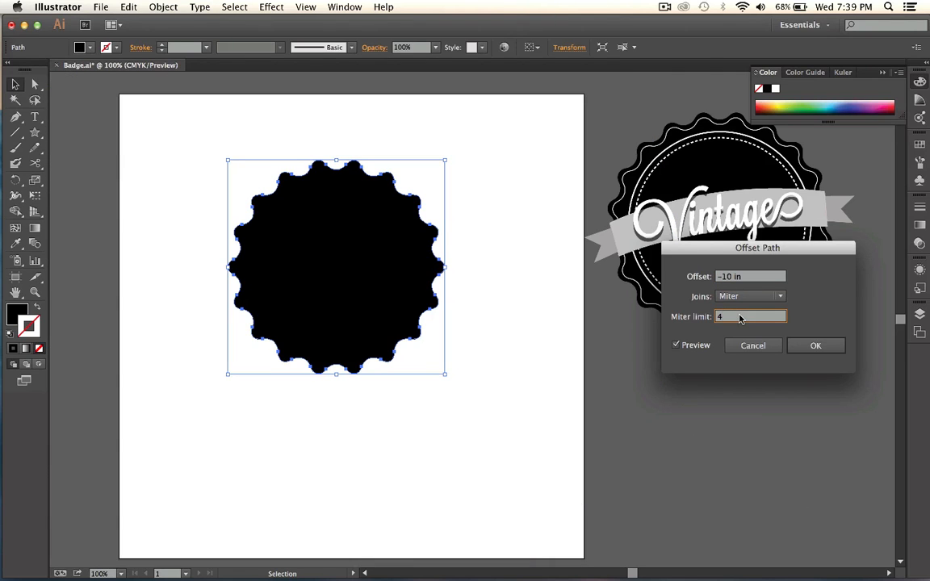
left_click(731, 277)
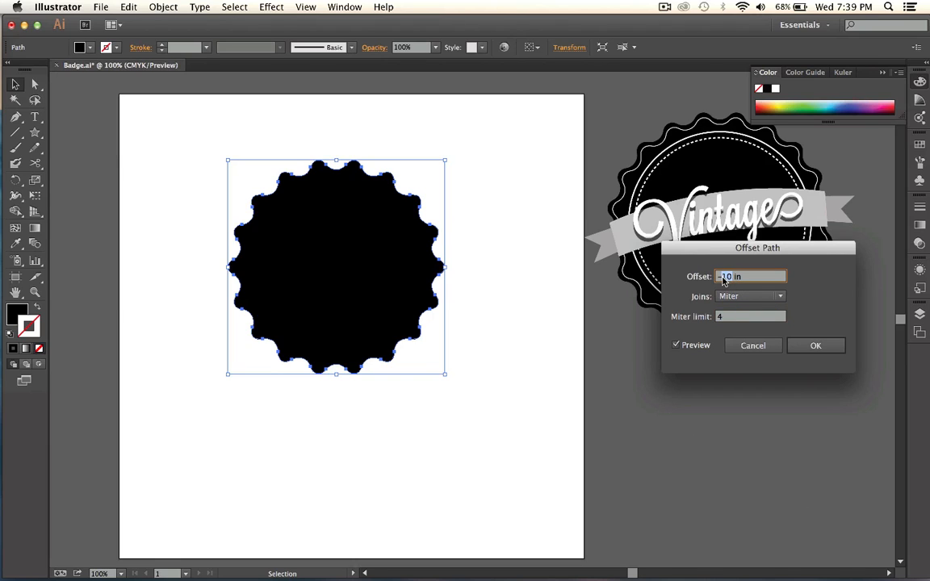
type("-2")
left_click(743, 320)
left_click(810, 349)
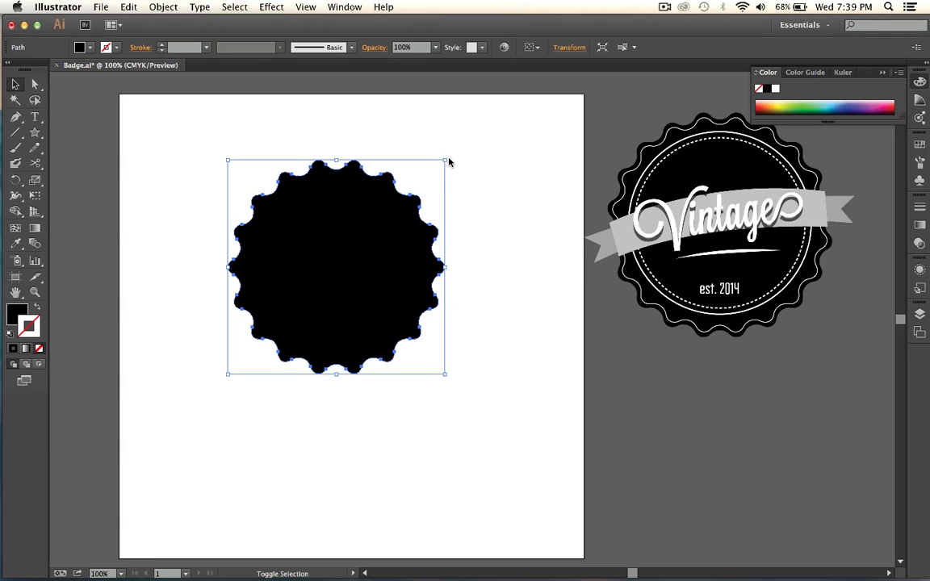
Shrink a duplicate of the scalloped base slightly toward its center and give it a white stroke with no fill.
left_click_drag(444, 164, 435, 173)
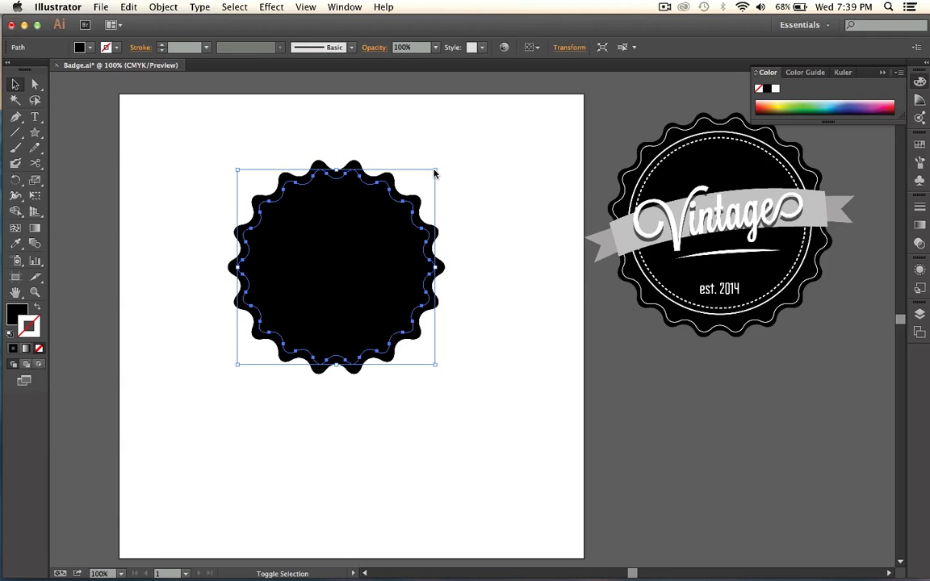
double_click(36, 325)
left_click(310, 333)
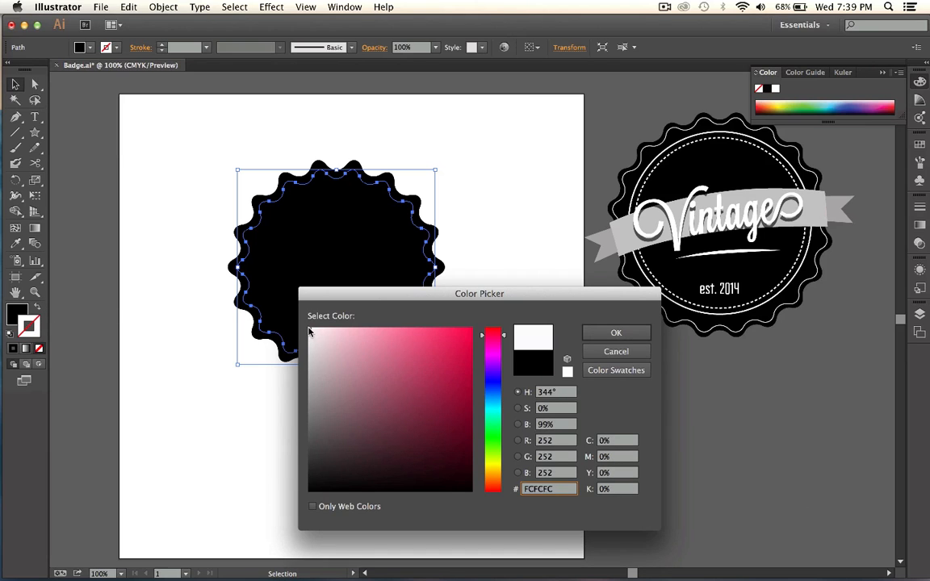
left_click(616, 333)
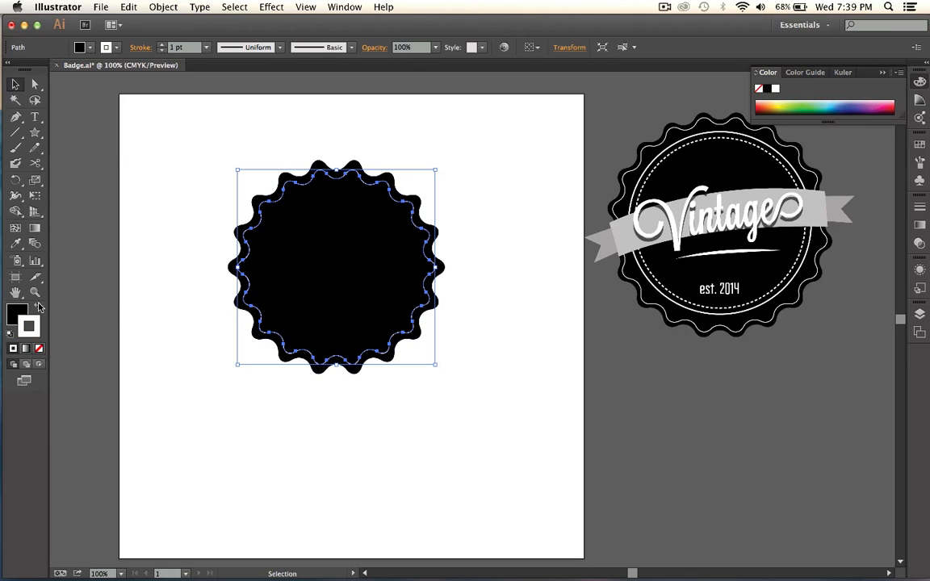
left_click(39, 349)
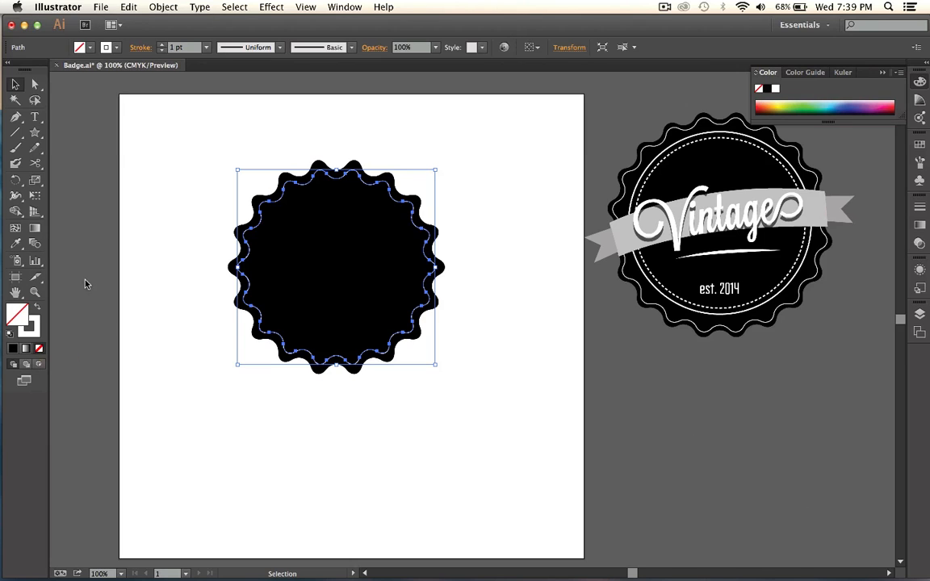
Set the stroke weight of the inset white scalloped outline to 2 pt and deselect everything.
left_click(205, 50)
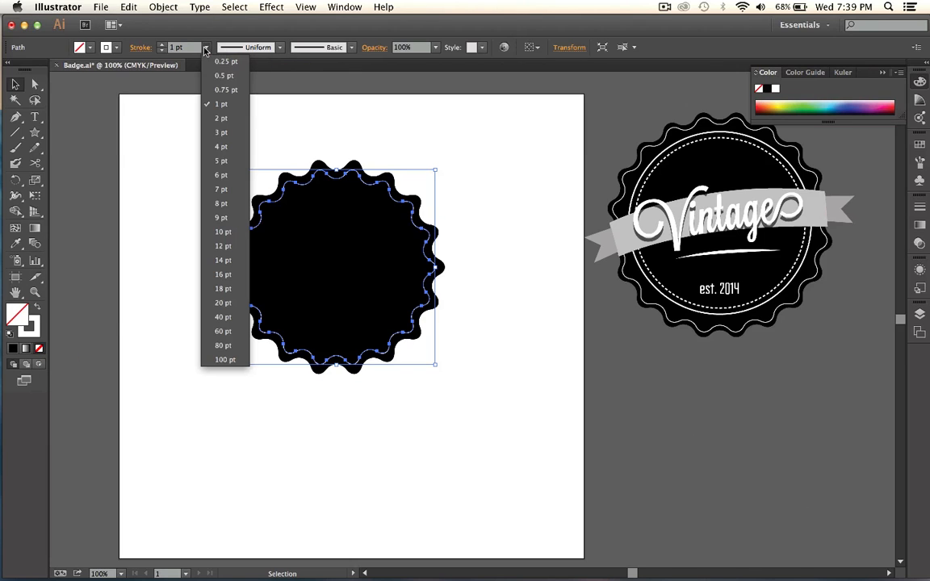
left_click(226, 126)
left_click(164, 173)
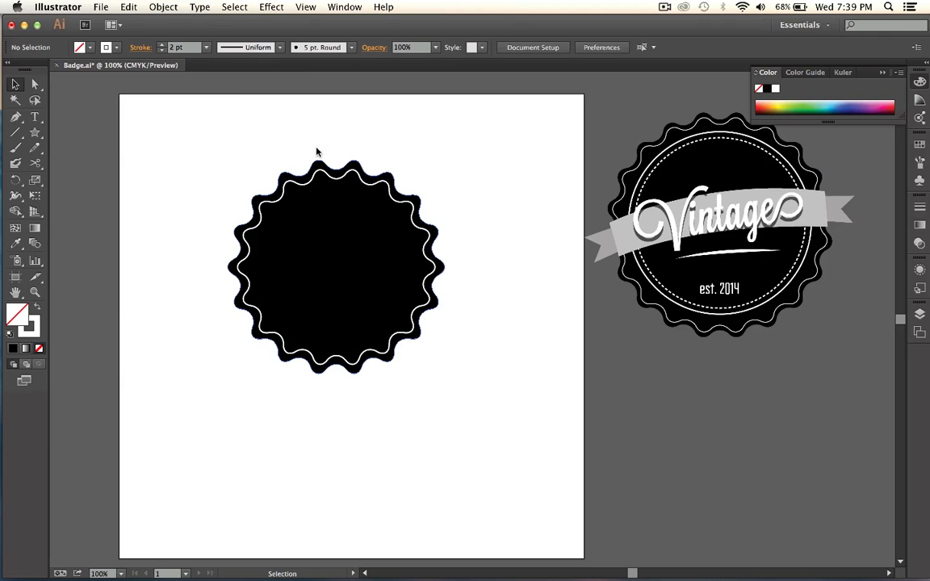
left_click(278, 170)
left_click(405, 131)
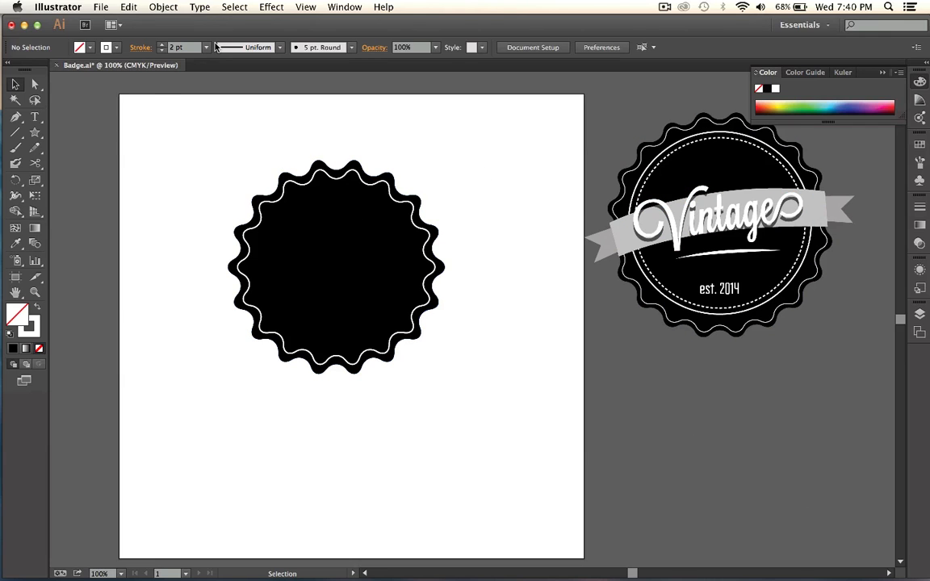
Show the rulers and place a vertical and a horizontal guide crossing at the center of the scalloped badge.
key("super+r")
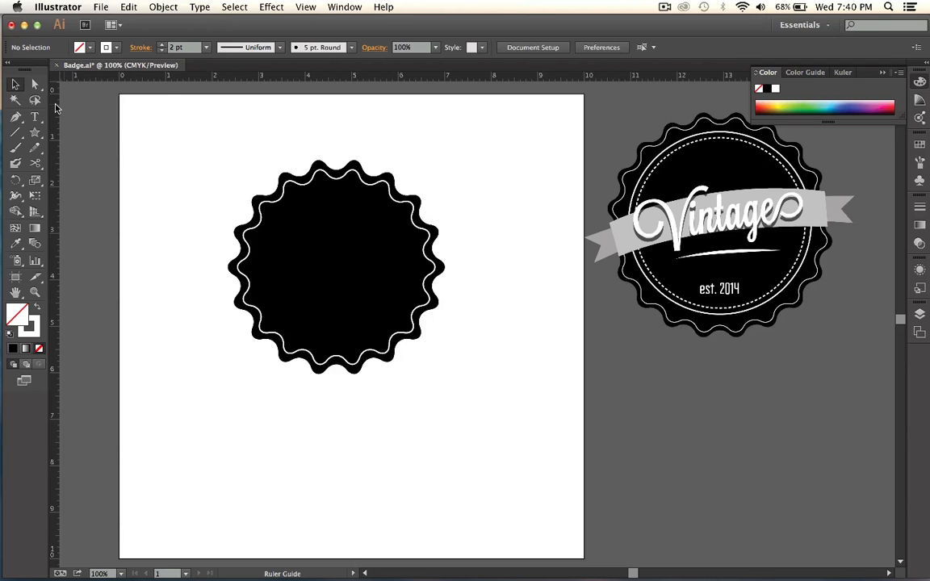
left_click_drag(55, 107, 336, 149)
left_click_drag(322, 73, 331, 267)
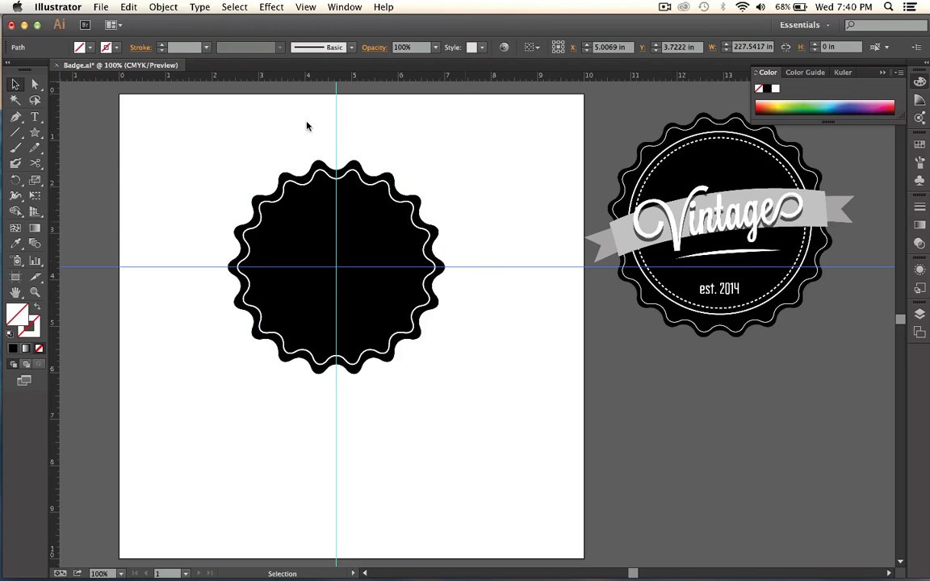
Draw a circle about 3.5 in wide from the guide intersection, inside the white scalloped outline.
left_click(36, 132)
left_click_drag(38, 132, 105, 168)
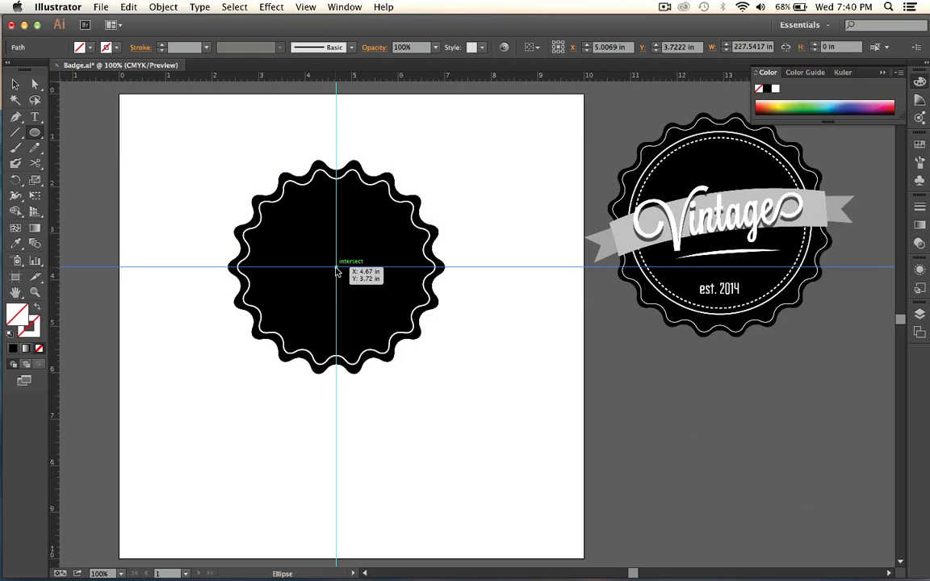
mouse_move(336, 270)
left_mouse_down()
mouse_move(431, 290)
mouse_move(418, 290)
left_mouse_up()
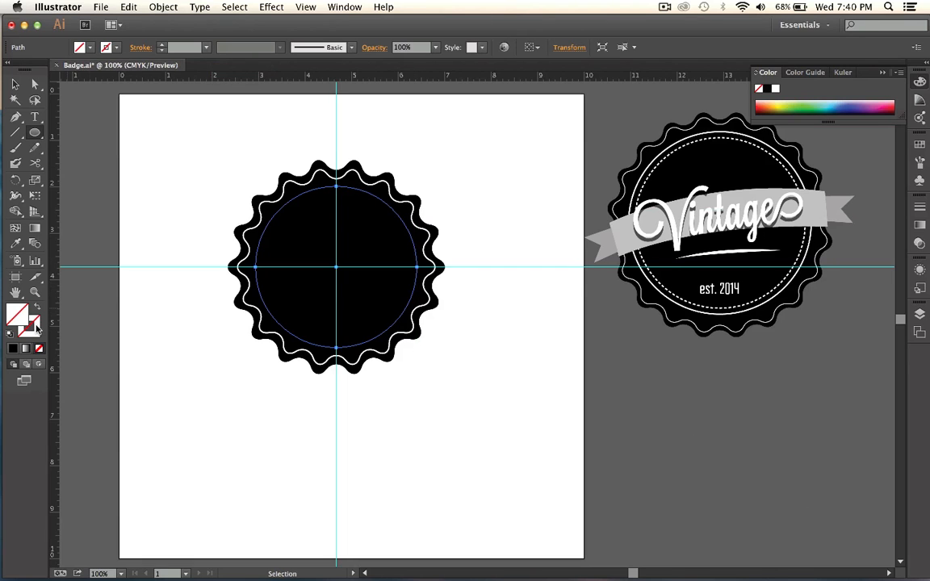
Try a white fill on the circle, remove it, and give the circle a white stroke with no fill.
left_click(80, 49)
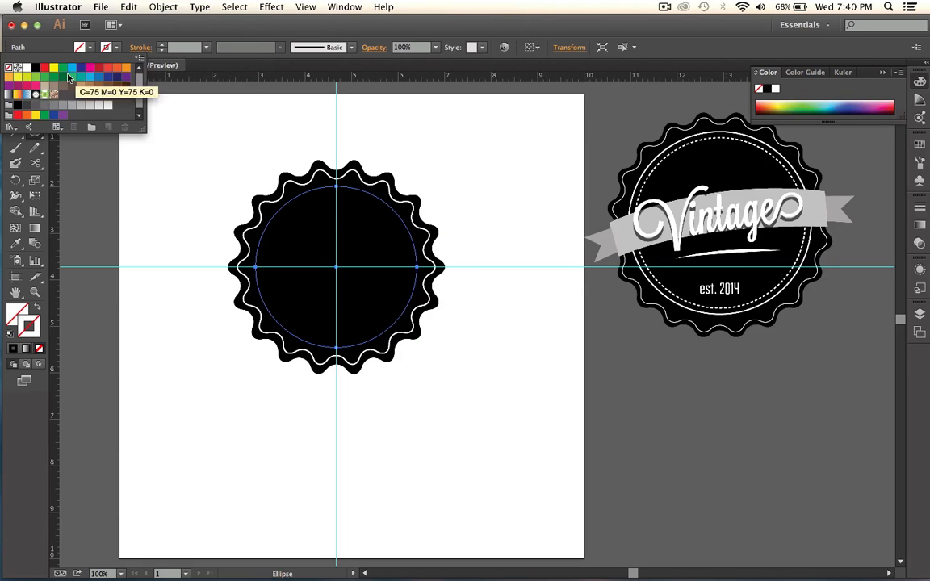
left_click(27, 67)
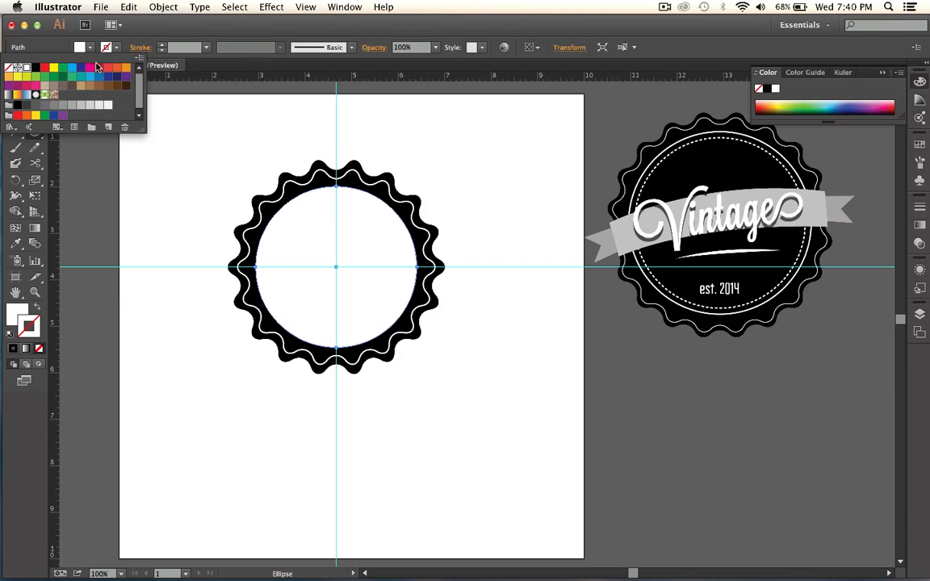
left_click(8, 67)
left_click(119, 48)
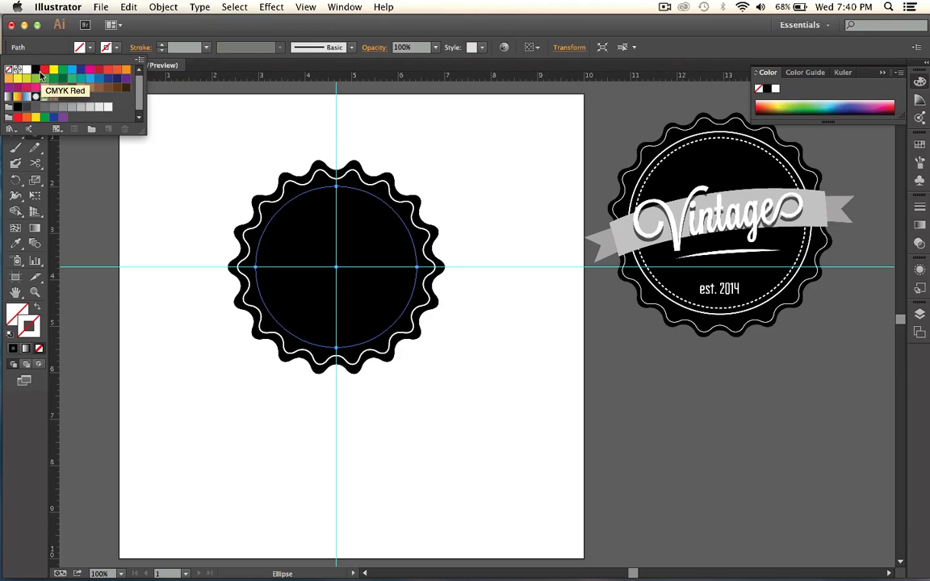
left_click(27, 70)
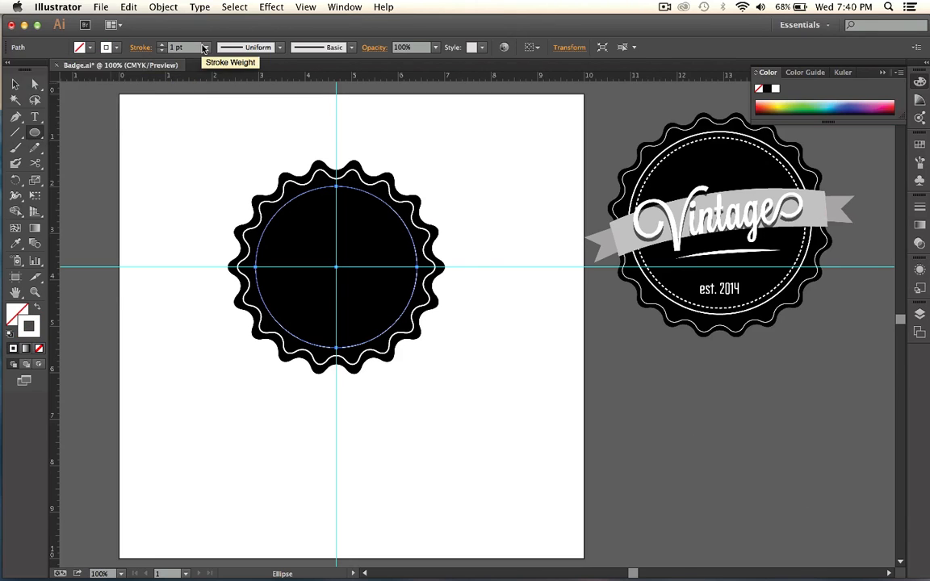
Try a 2 pt stroke weight on the white circle and settle on 3 pt.
left_click(207, 47)
left_click(230, 118)
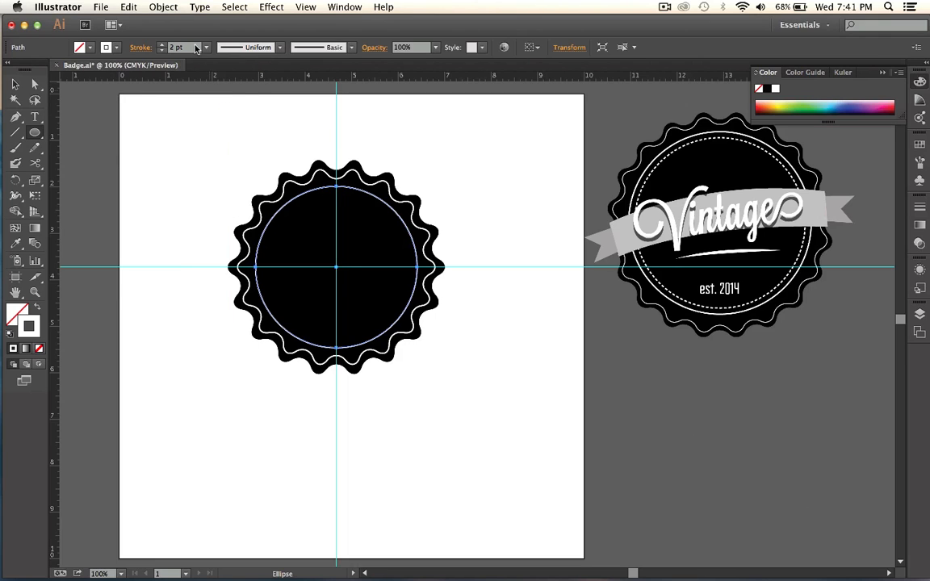
left_click(207, 47)
left_click(218, 131)
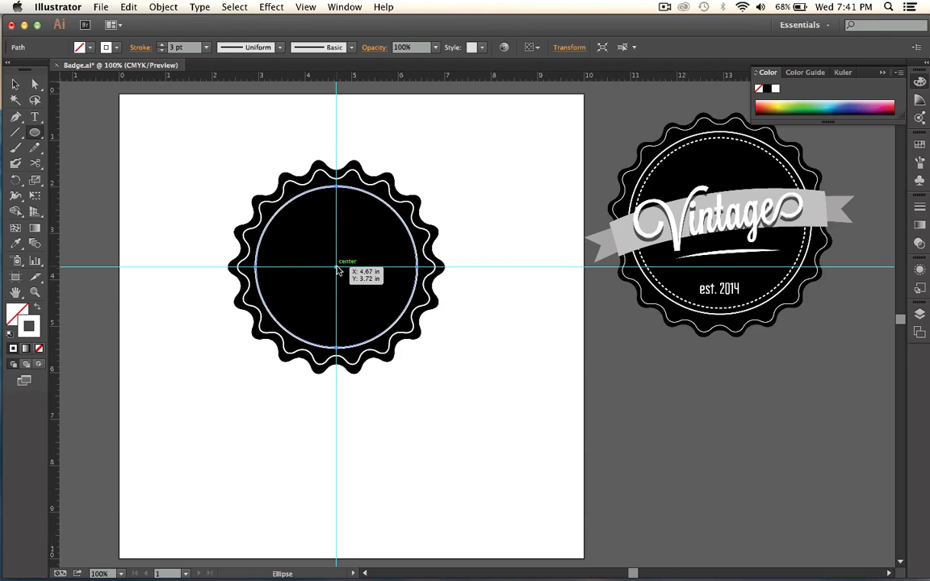
Draw a smaller concentric circle about 3.11 in wide from the guide intersection and turn its stroke into a dashed line.
left_click_drag(337, 270, 408, 284)
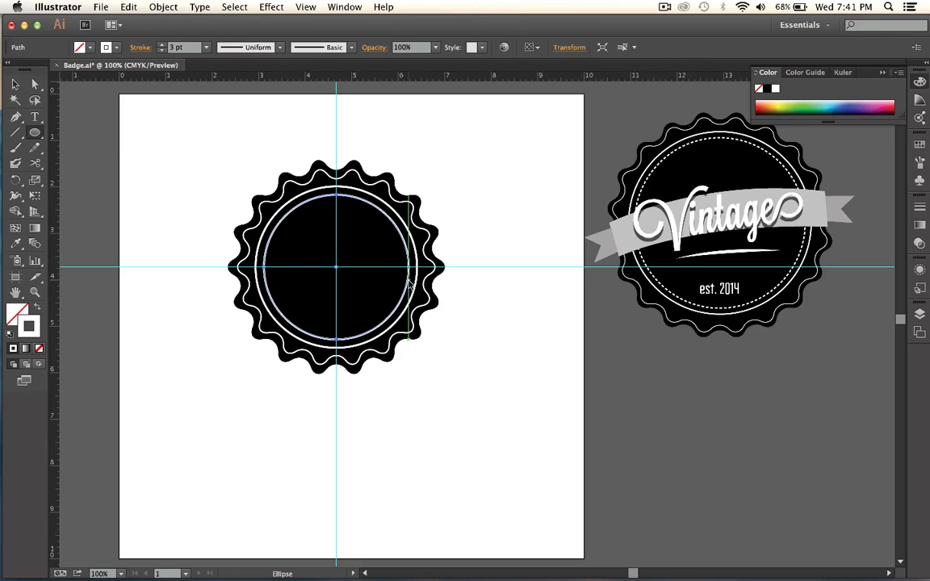
key("v")
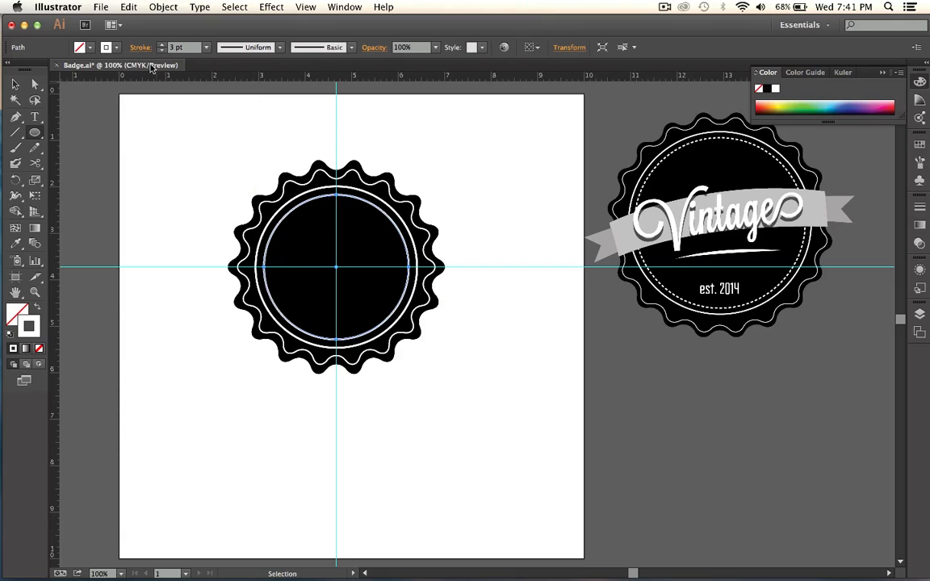
left_click(141, 49)
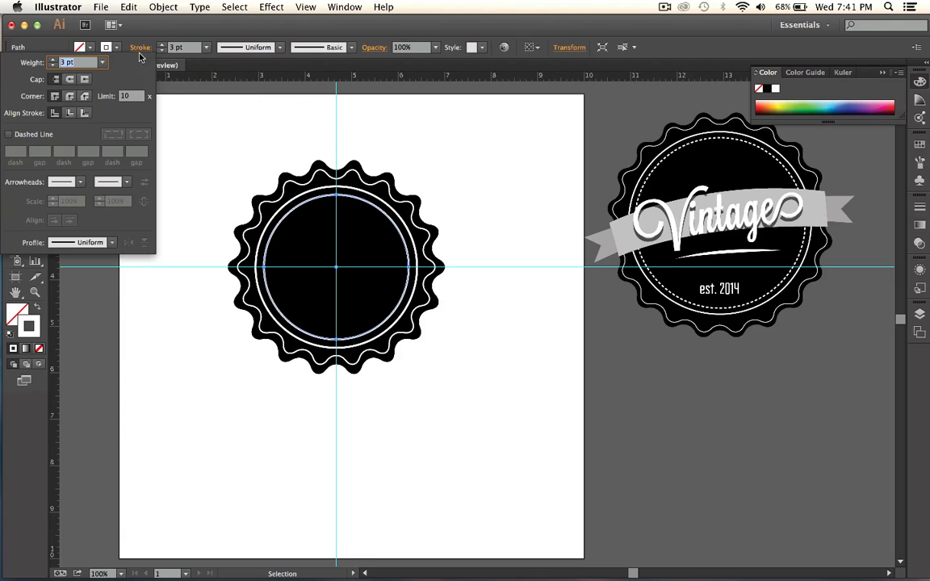
left_click(9, 135)
Try a 1 pt dash on the inner circle, both with a 3 pt gap and with the gap value cleared.
left_click(15, 152)
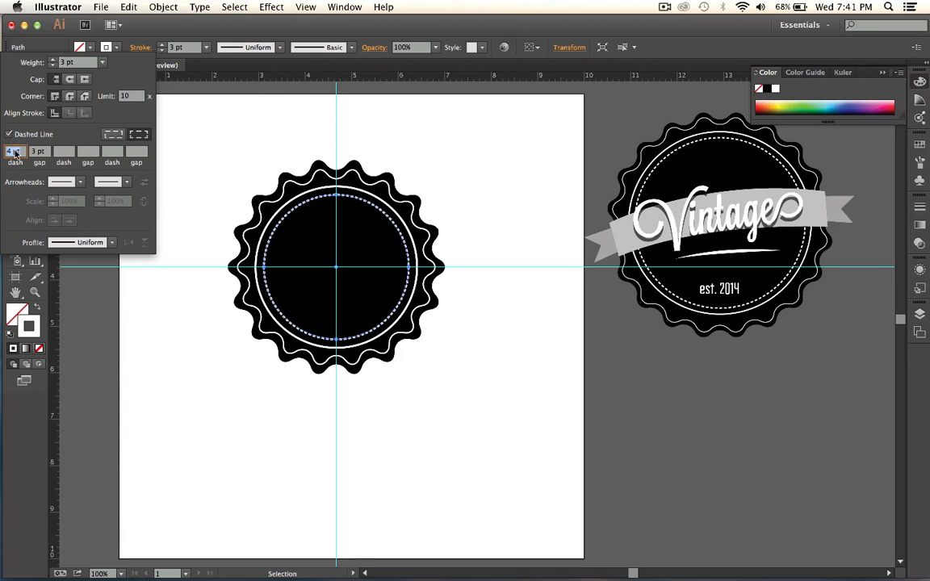
type("1")
left_click(35, 152)
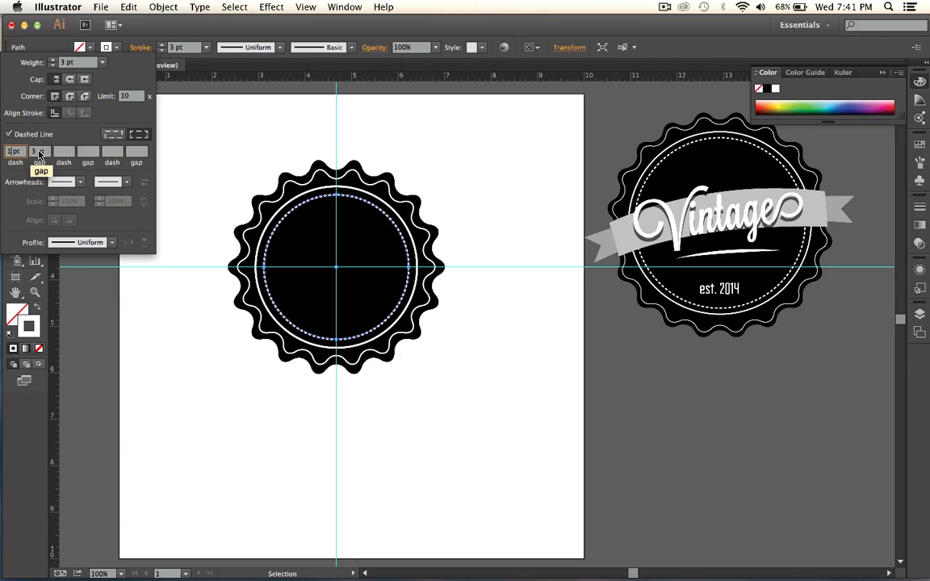
left_click_drag(38, 153, 19, 153)
key("BackSpace")
type("3")
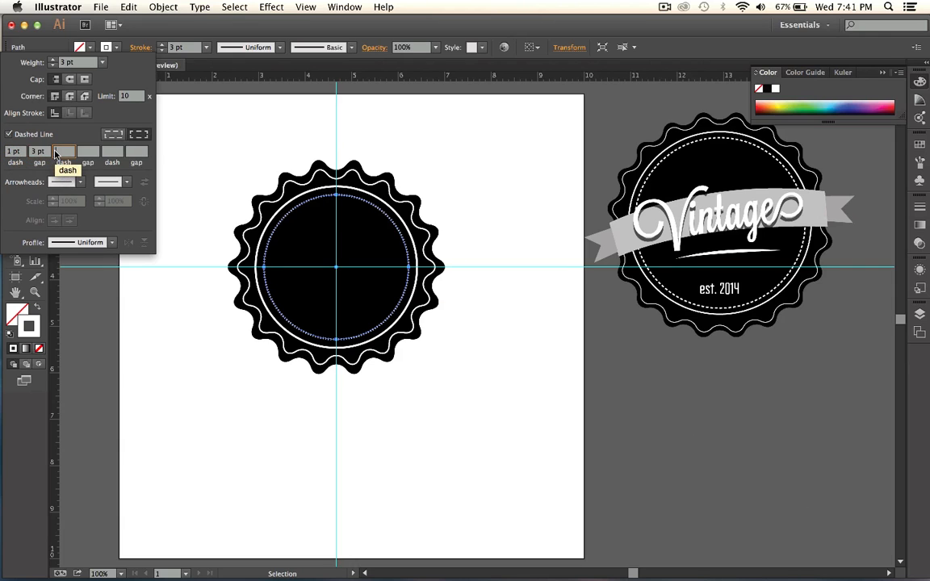
key("BackSpace")
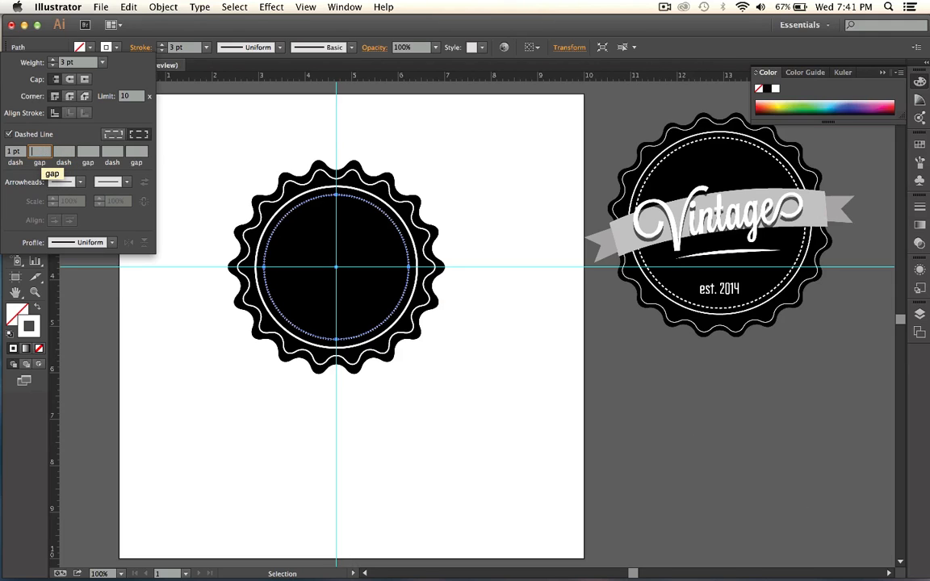
key("Tab")
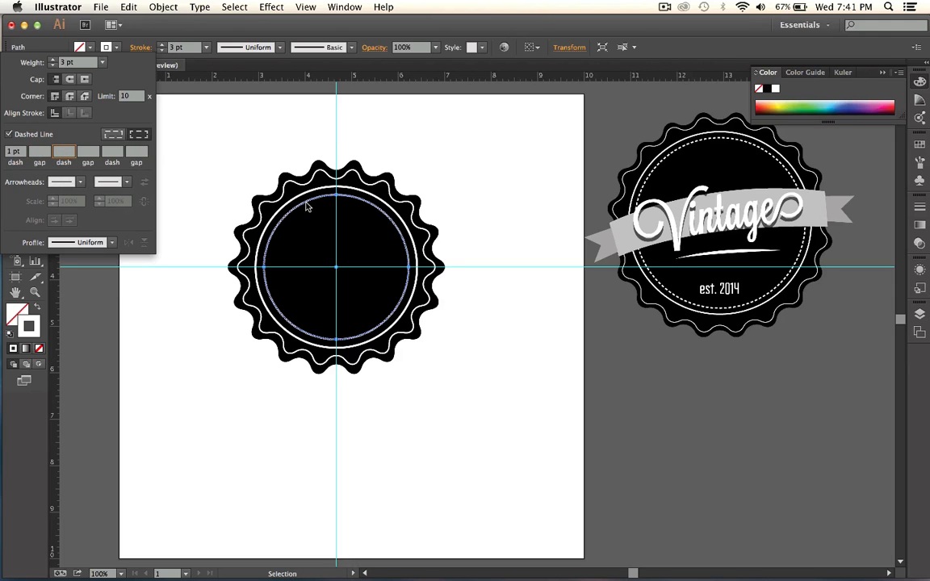
Try a 2 pt dash without a gap value and a 4 pt dash with a 1 pt gap on the inner circle.
left_click_drag(10, 153, 3, 152)
type("2")
left_click(61, 155)
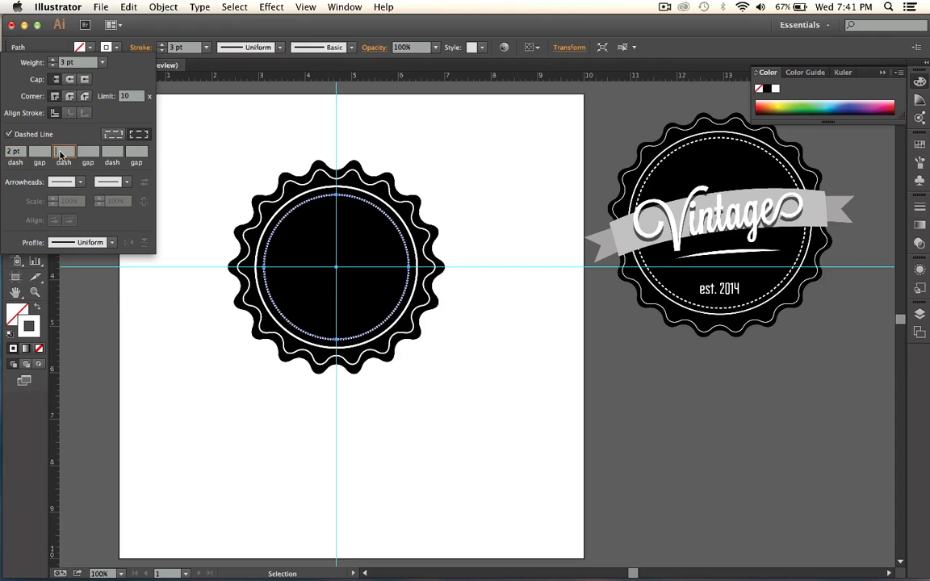
double_click(14, 153)
type("4")
key("Tab")
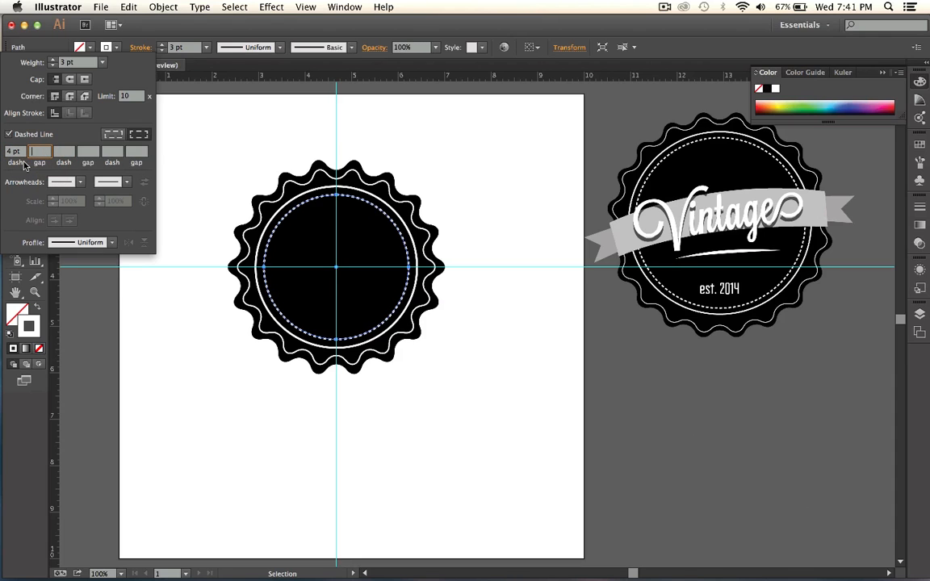
type("1")
left_click(61, 155)
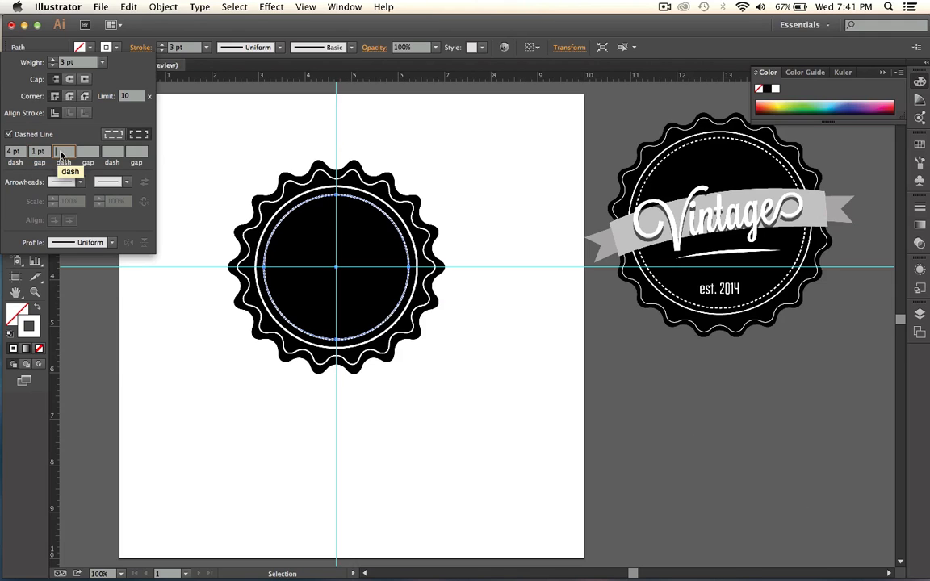
Try a 2 pt dash with a 1 pt gap on the inner circle's stroke.
double_click(11, 154)
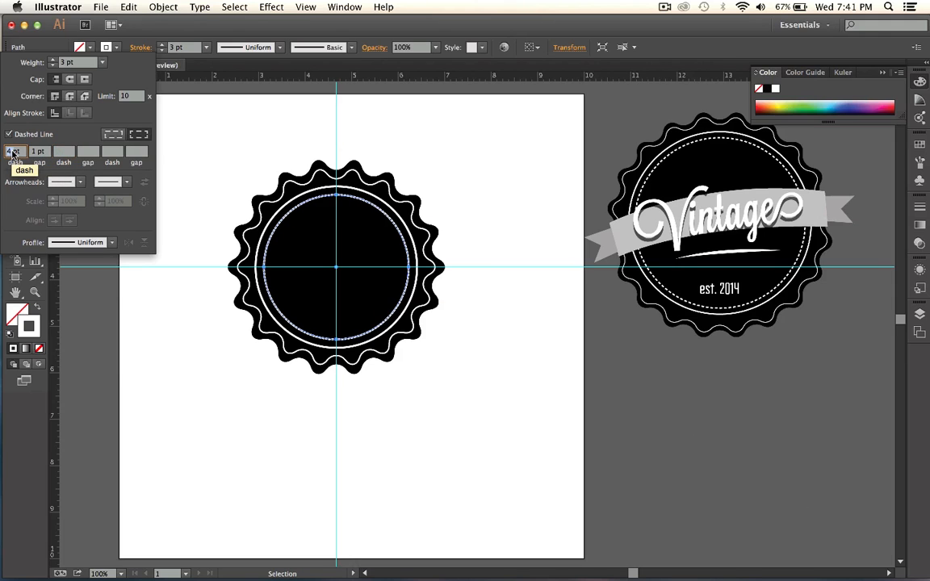
type("2")
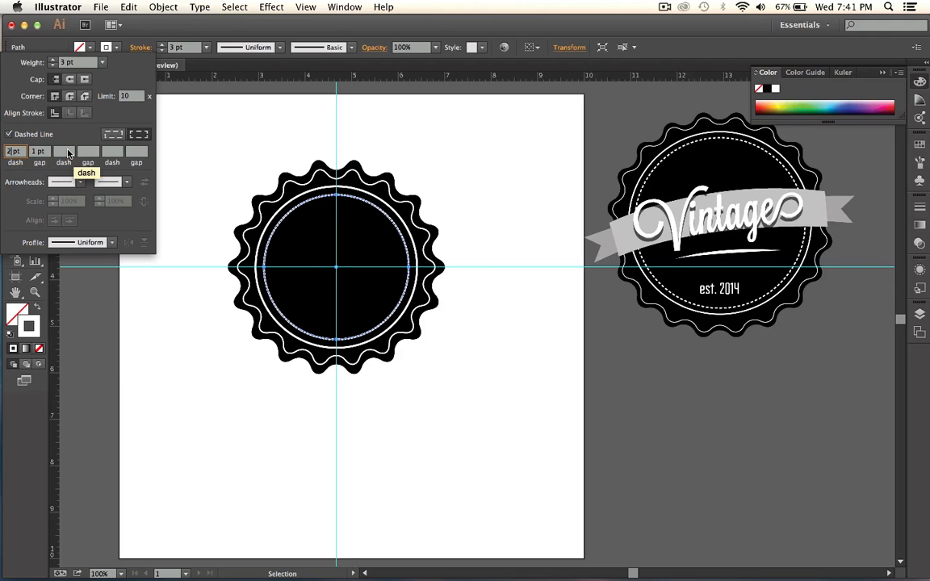
key("Tab")
key("Tab")
Set the inner circle's dashed stroke to a 6 pt dash with a 0.5 pt gap and close the stroke options.
double_click(11, 152)
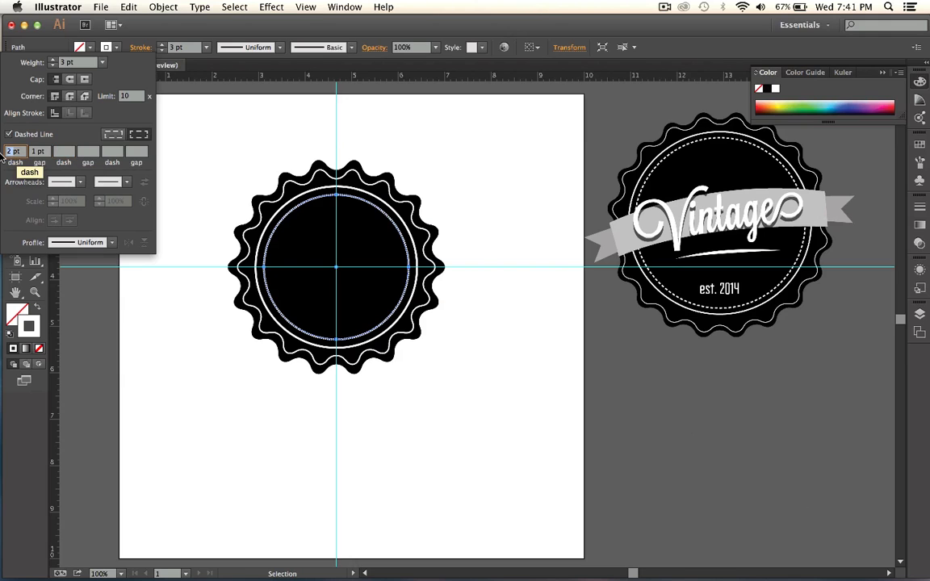
type("6pt")
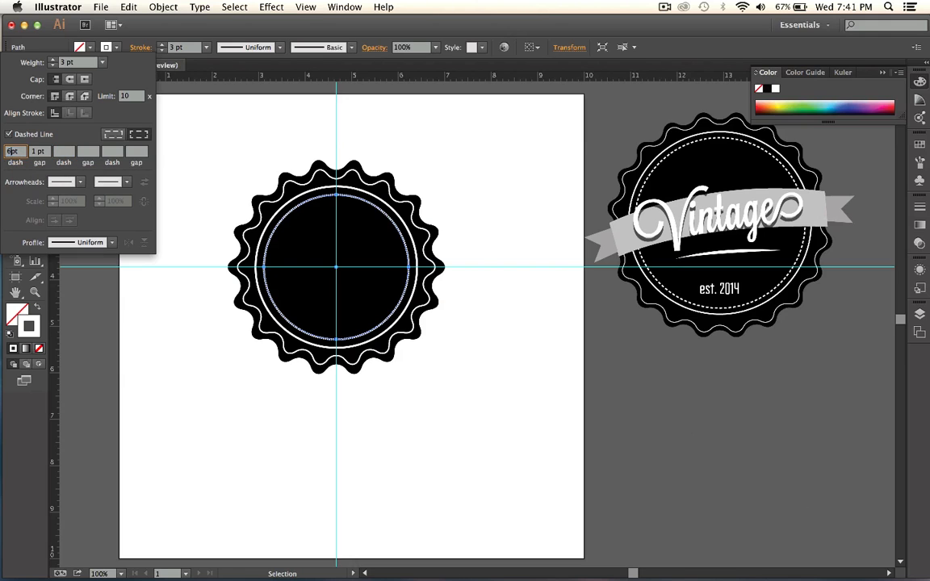
left_click(62, 152)
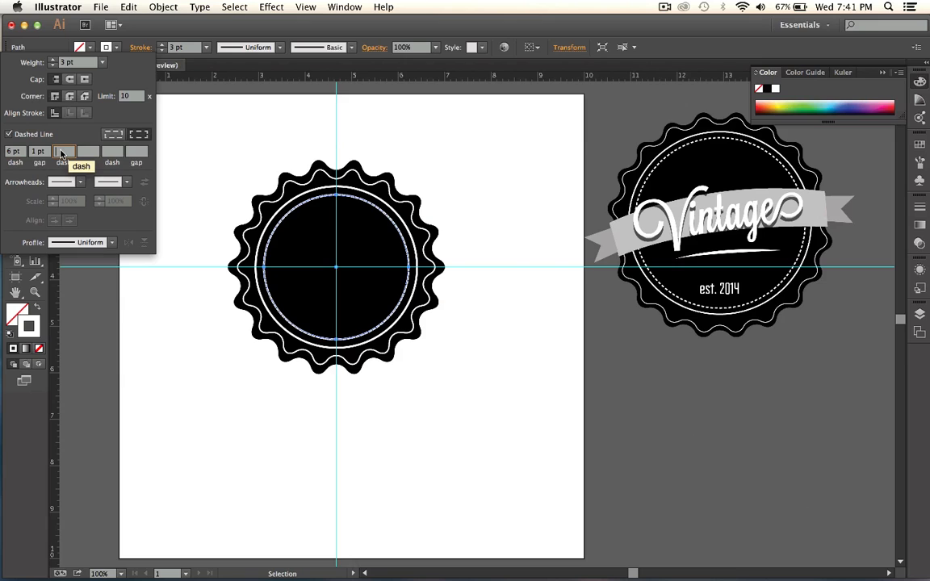
left_click(35, 153)
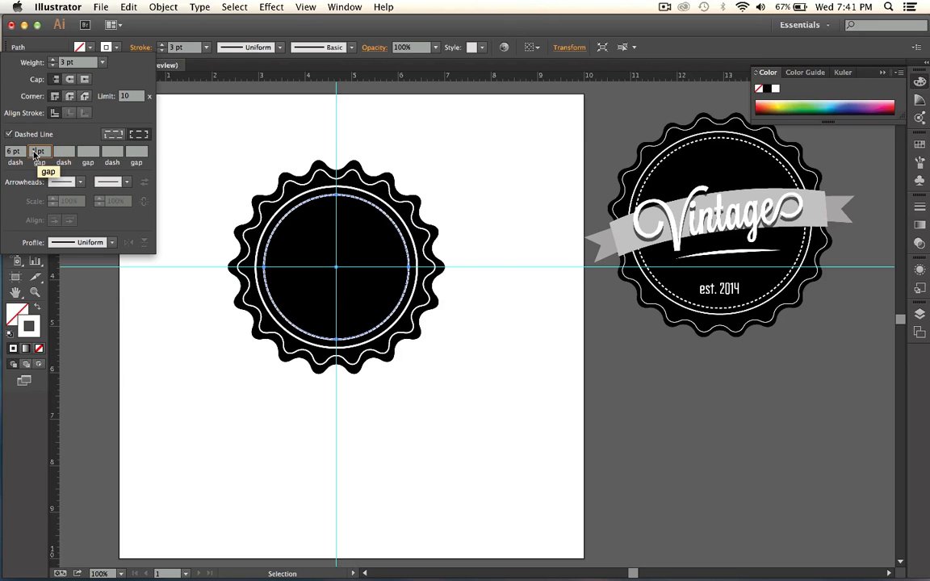
type("0.5")
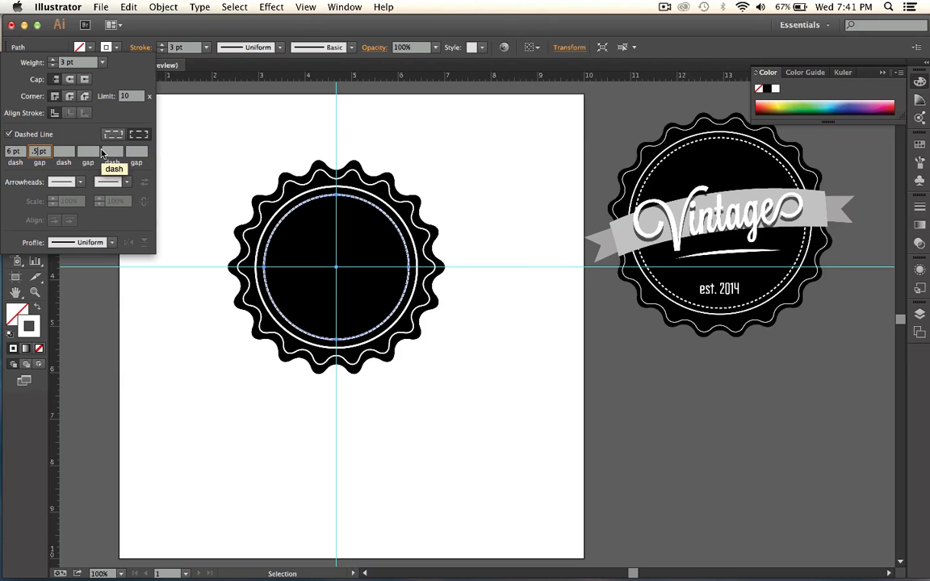
left_click(59, 153)
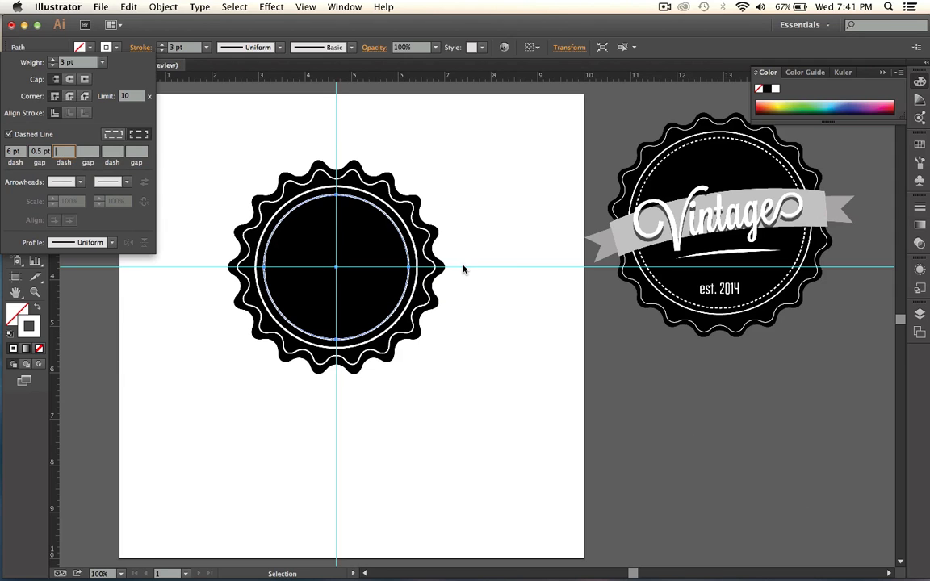
key("Escape")
key("l")
left_click(456, 189)
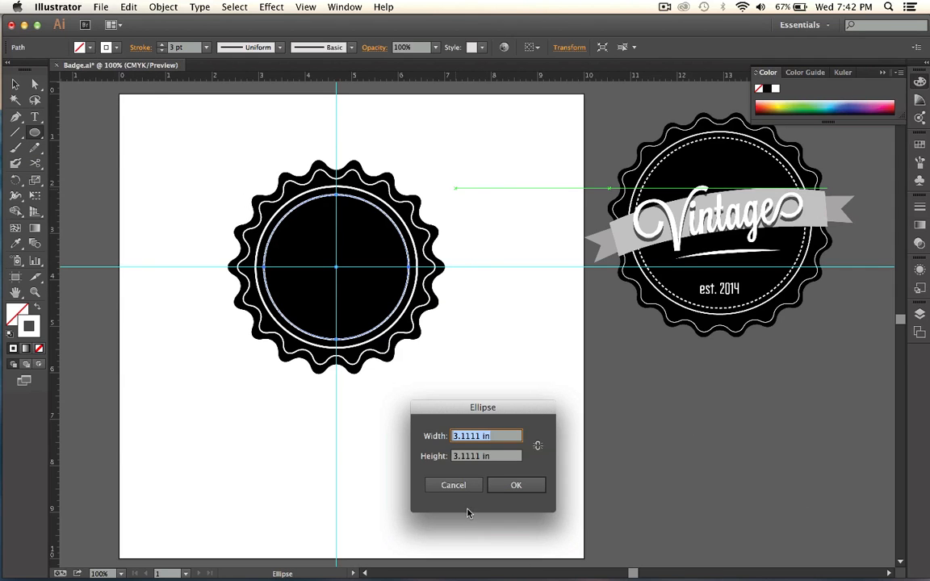
left_click(453, 485)
Examine the inner circle's dashes up close and clear the selection.
key("z")
left_click(364, 251)
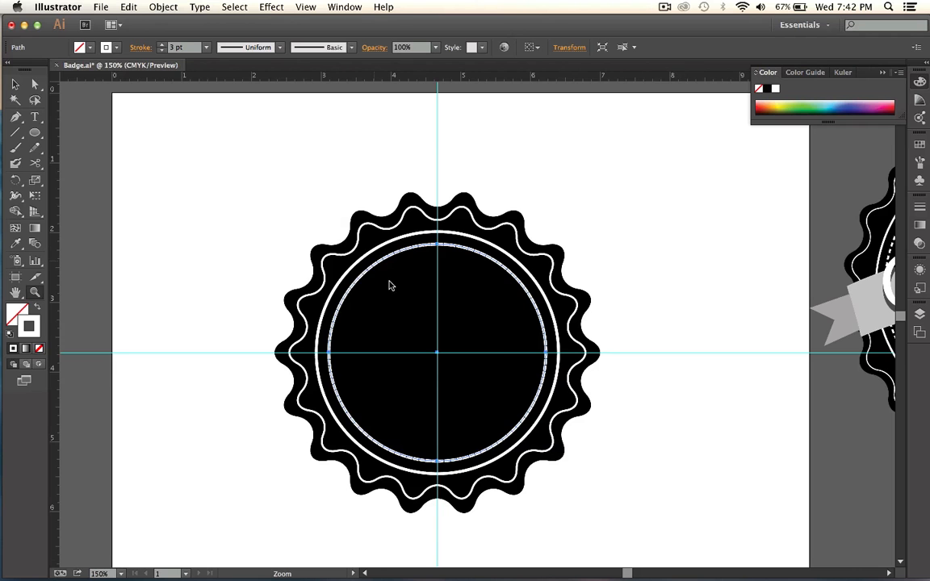
left_click(501, 353)
left_click(494, 332)
left_click(494, 332, "alt")
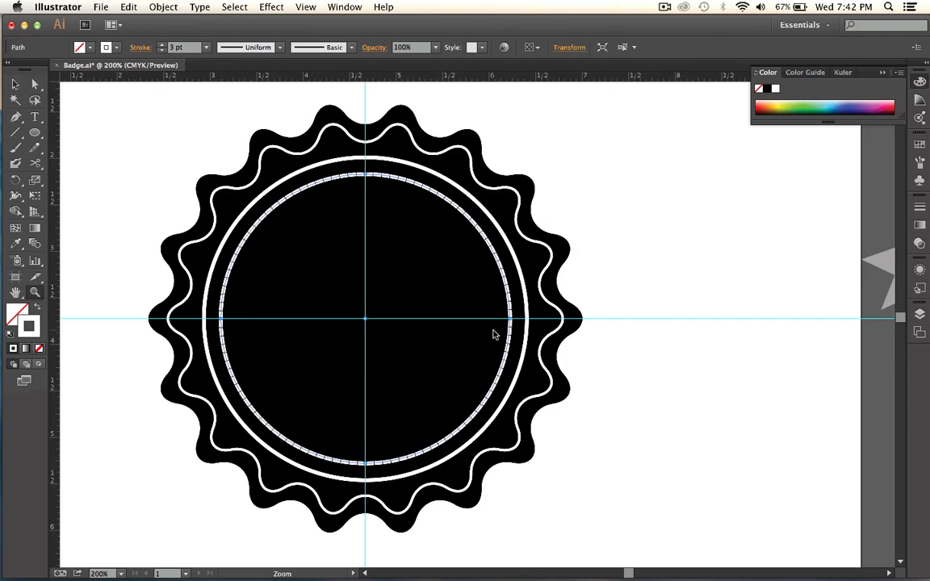
left_click(492, 332, "alt")
key("v")
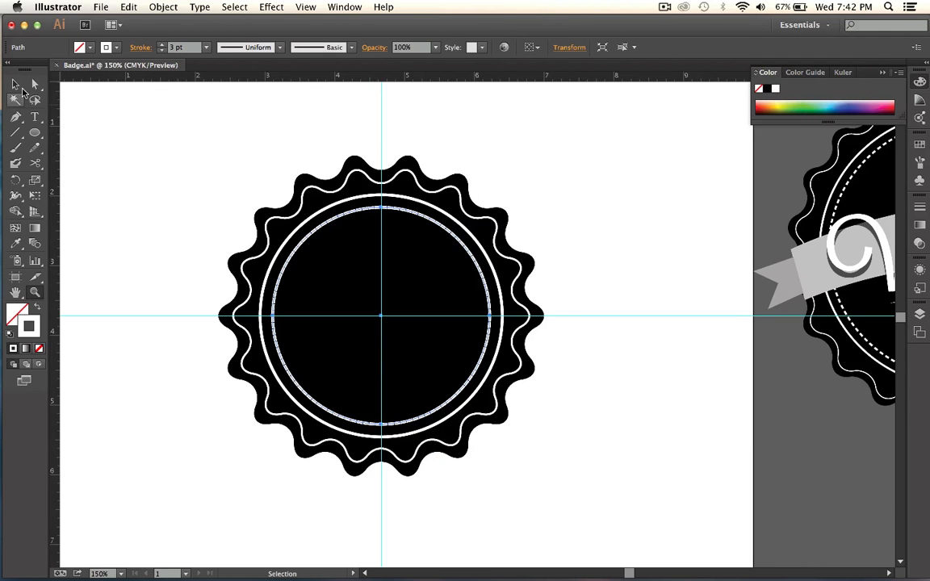
left_click(18, 85)
left_click(191, 189)
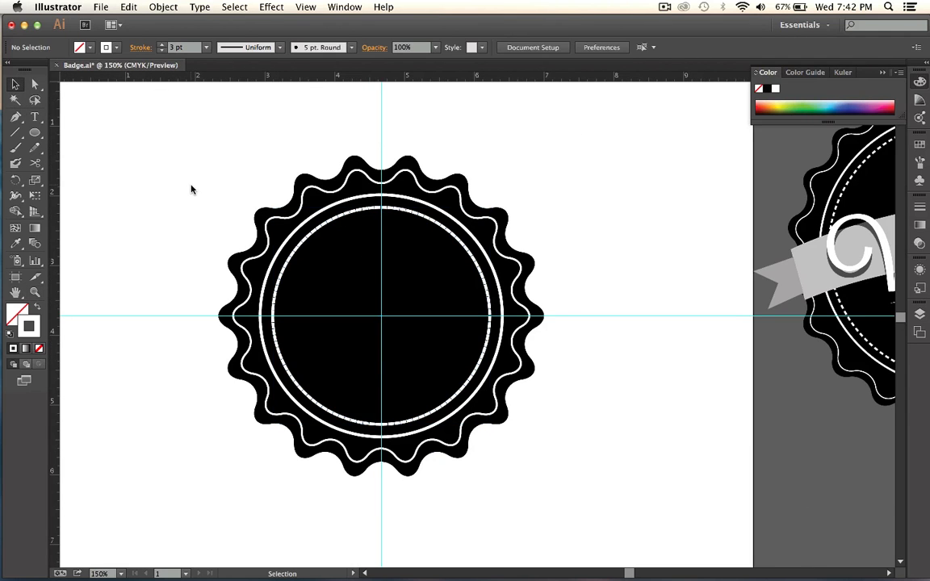
Try dash lengths of 1 pt and 3 pt on the inner circle's dashed stroke.
left_click(437, 227)
left_click(138, 47)
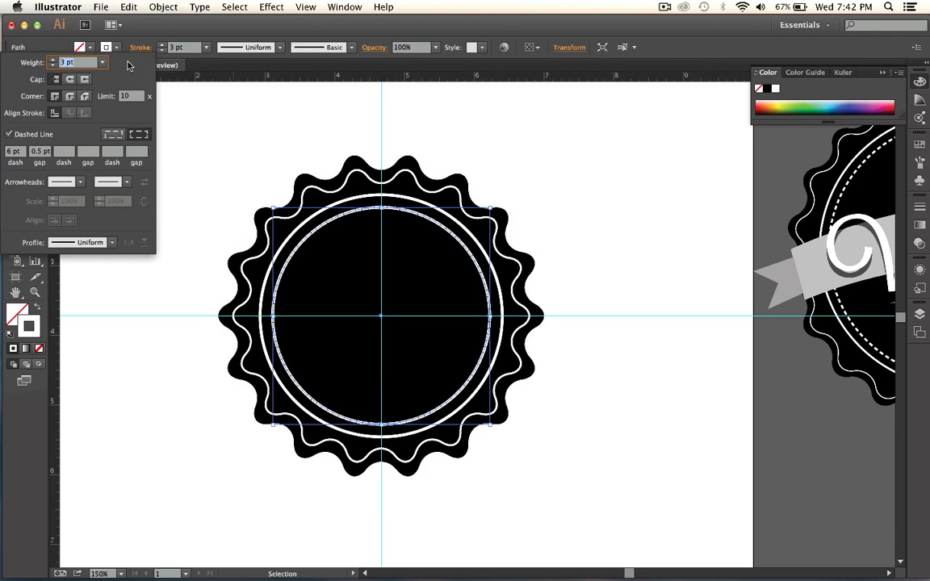
left_click(12, 152)
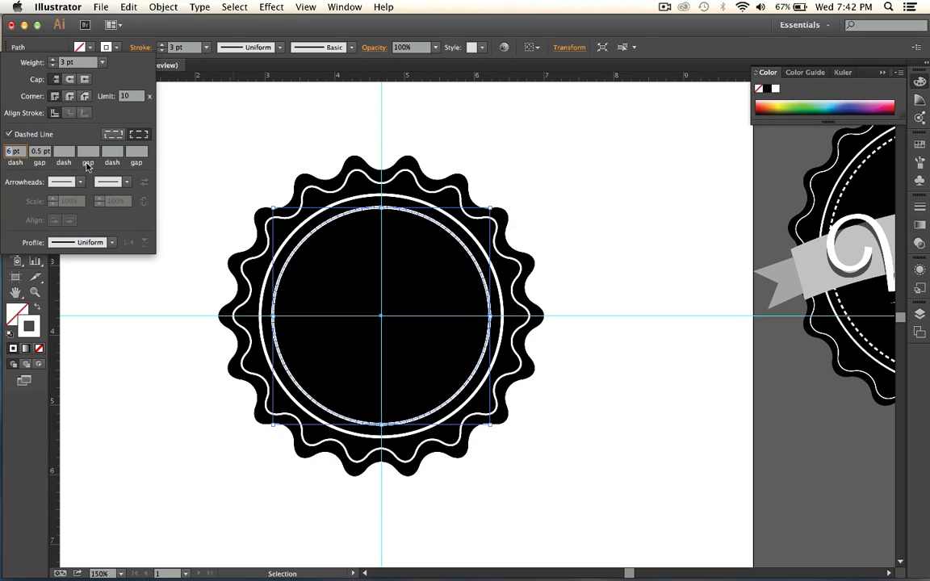
type("1")
left_click(65, 151)
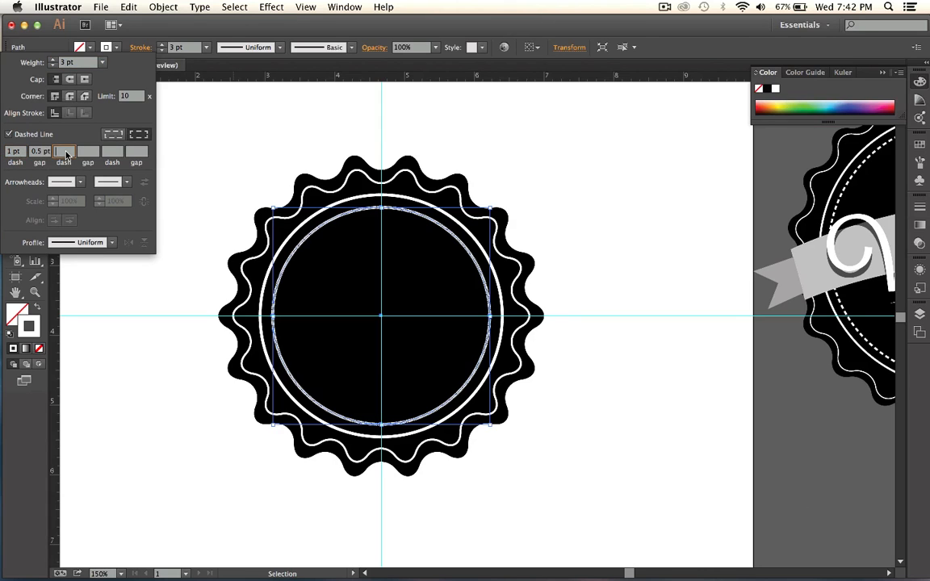
left_click(7, 152)
type("3")
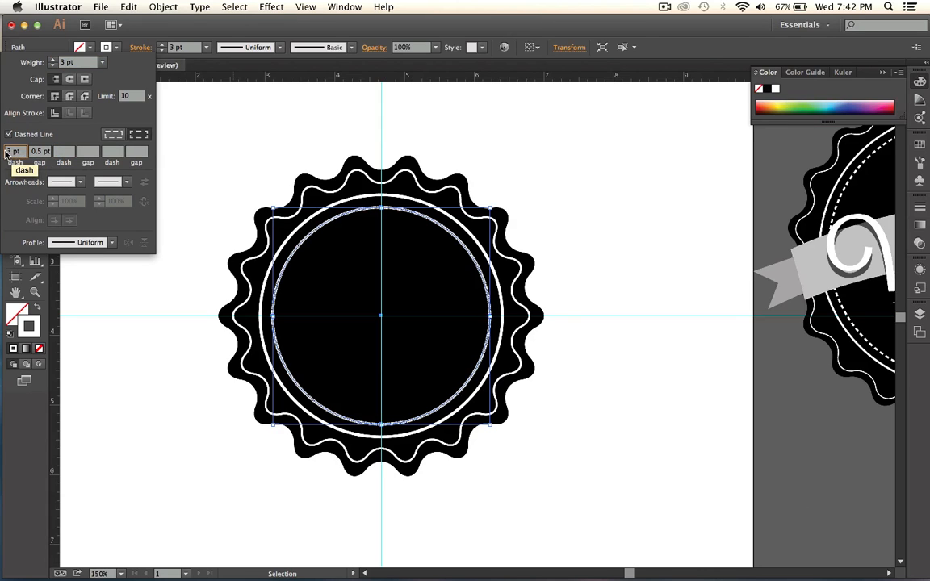
type("4")
Try a 4 pt dash with a 13 pt gap on the inner circle's stroke.
left_click(42, 151)
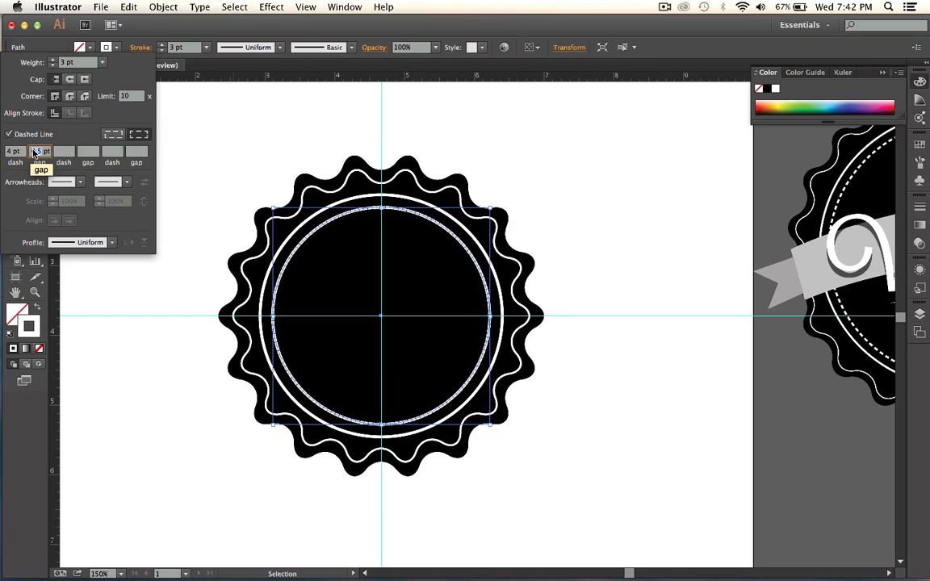
type("13")
key("Tab")
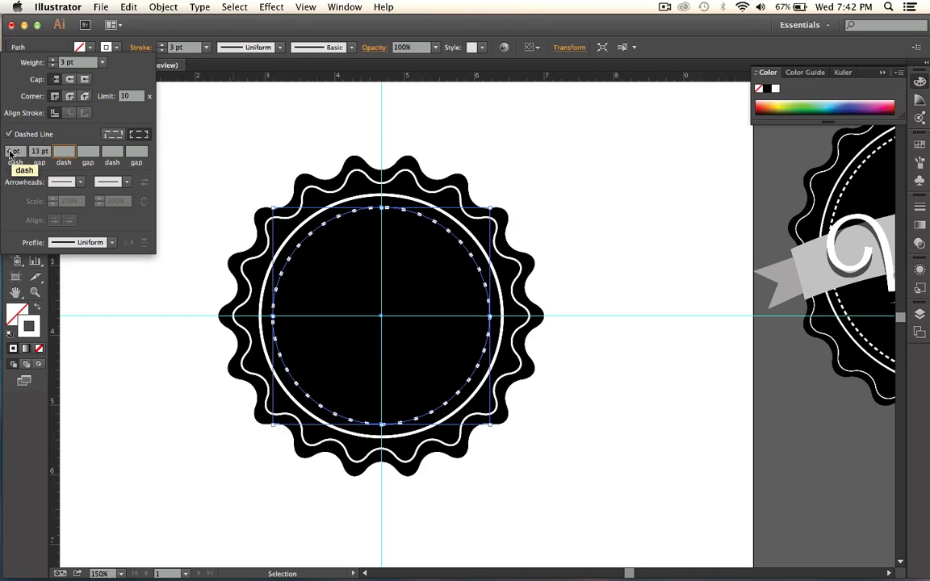
Set the inner circle's dashed stroke to a 5 pt dash with an 8 pt gap.
double_click(37, 153)
type("8")
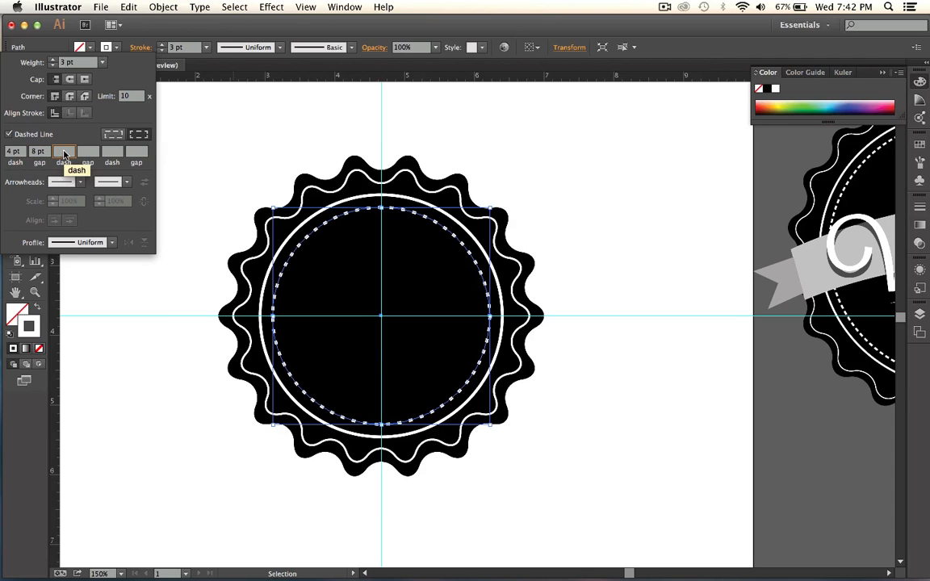
left_click(5, 155)
type("1")
key("Return")
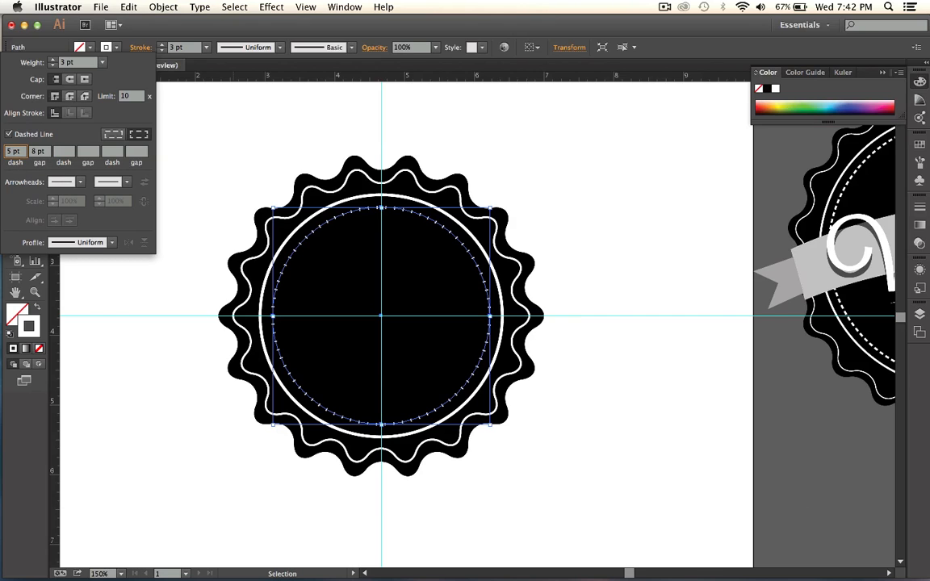
left_click(64, 151)
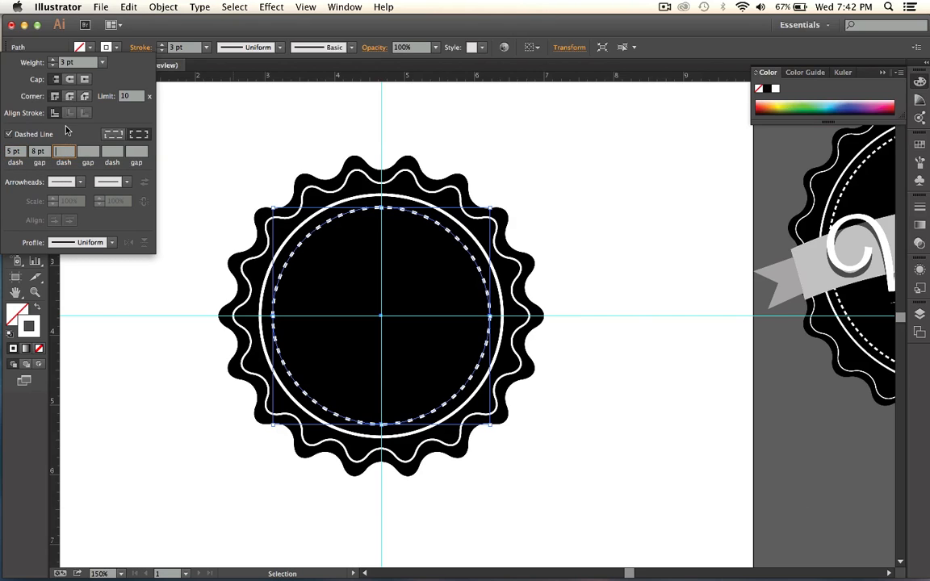
Reduce the dashed inner circle's stroke weight to 2 pt and clear the selection.
left_click(102, 63)
left_click(122, 121)
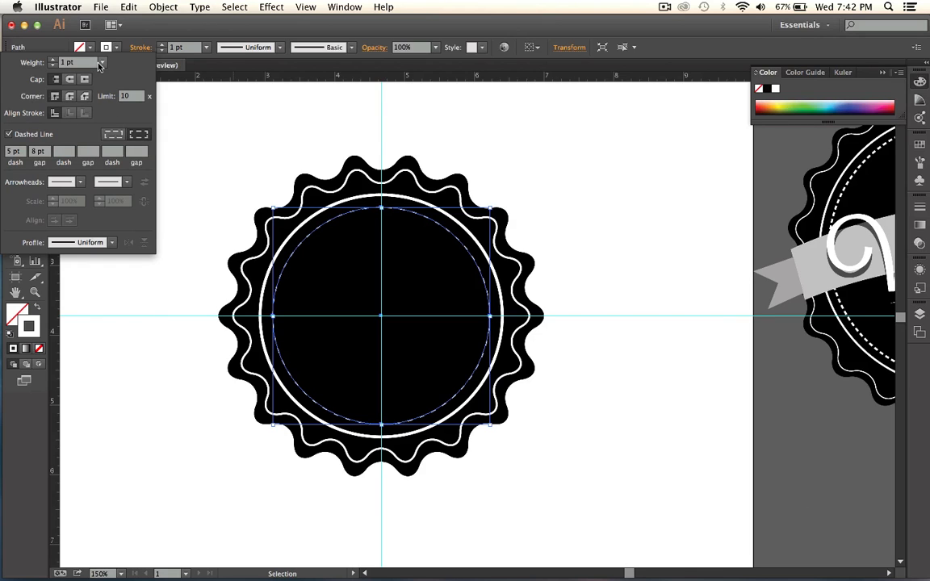
left_click(102, 62)
left_click(110, 134)
left_click(560, 235)
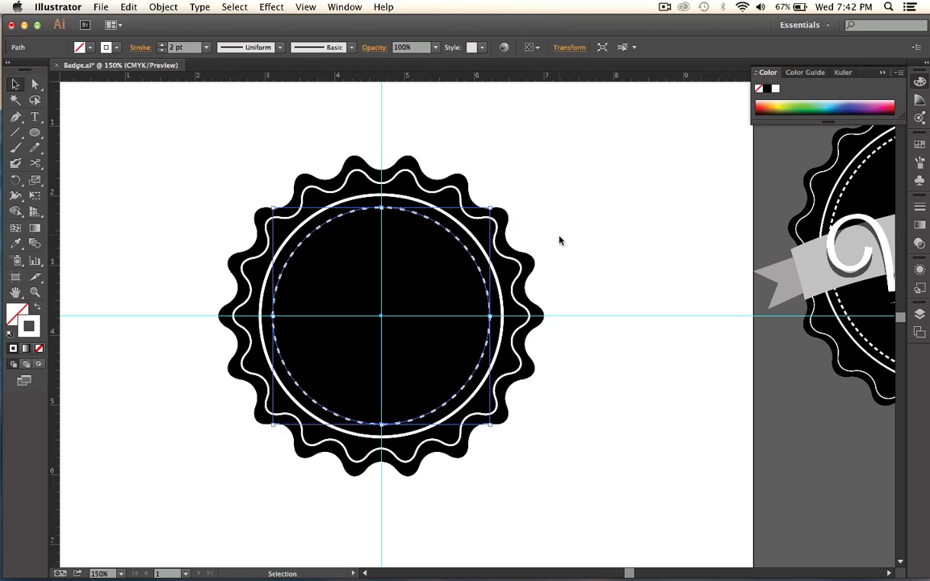
left_click(561, 238)
Add the text "Vintage" in Lavanderia Sturdy at 12 pt on the empty artboard area above and left of the badge.
key("z")
left_click(471, 311, "alt")
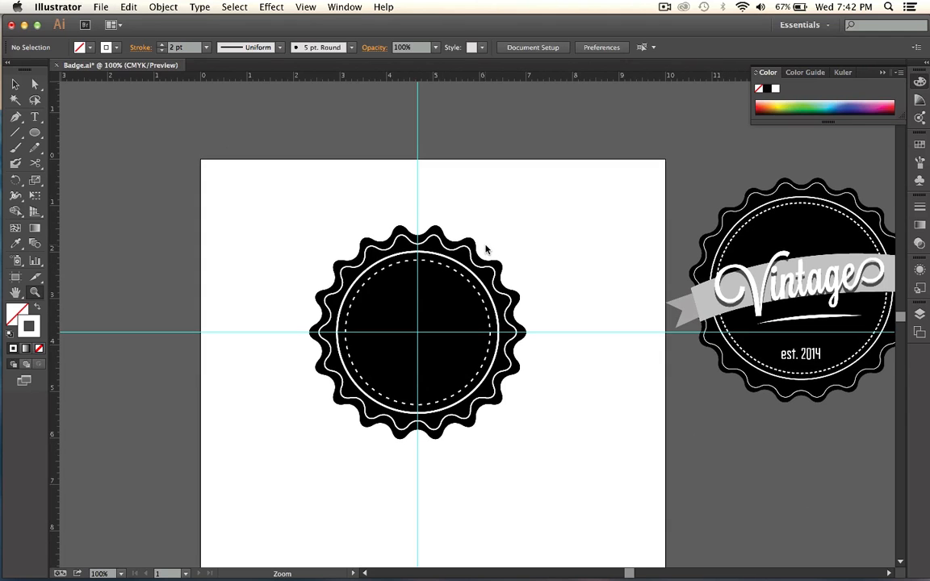
scroll(792, 180, "down", 5)
scroll(684, 222, "up", 3)
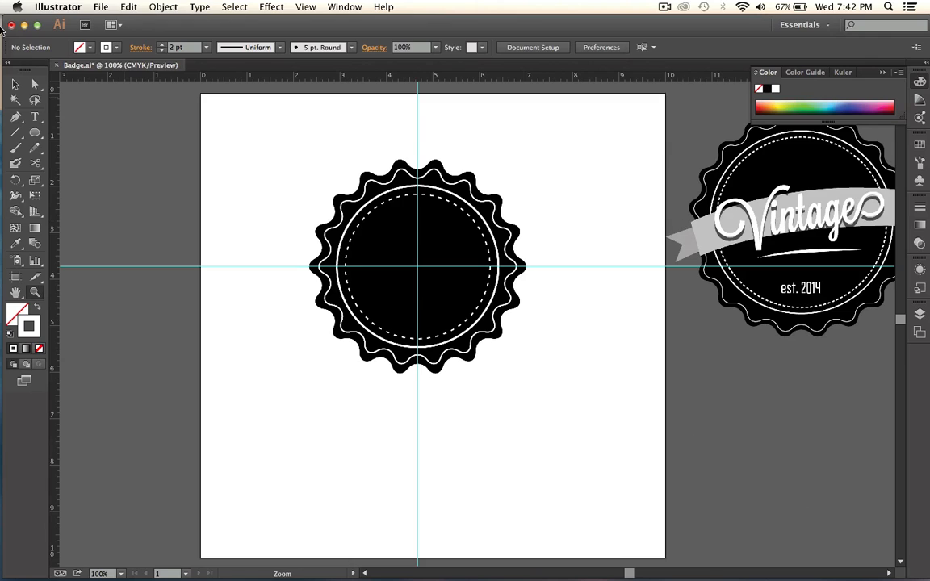
left_click(16, 83)
left_click(35, 117)
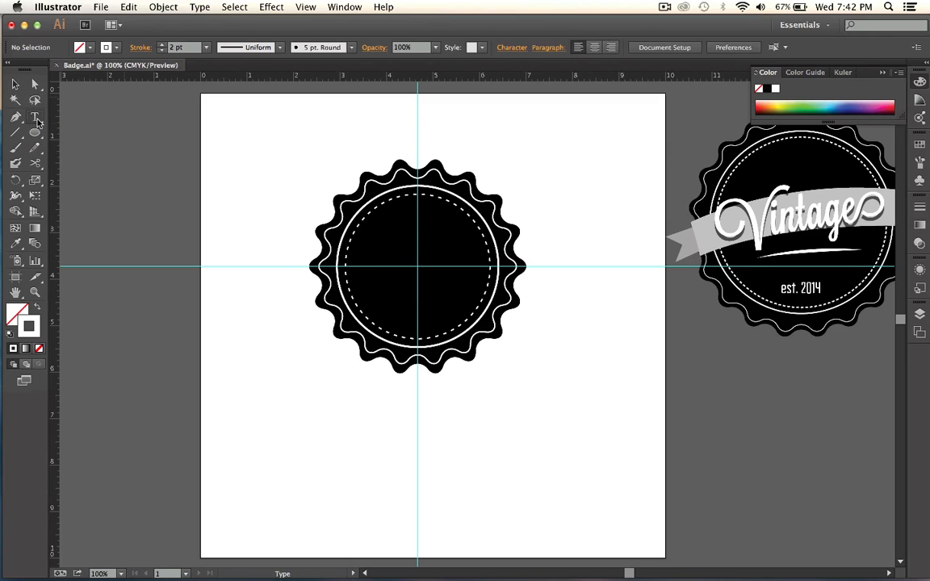
left_click(227, 127)
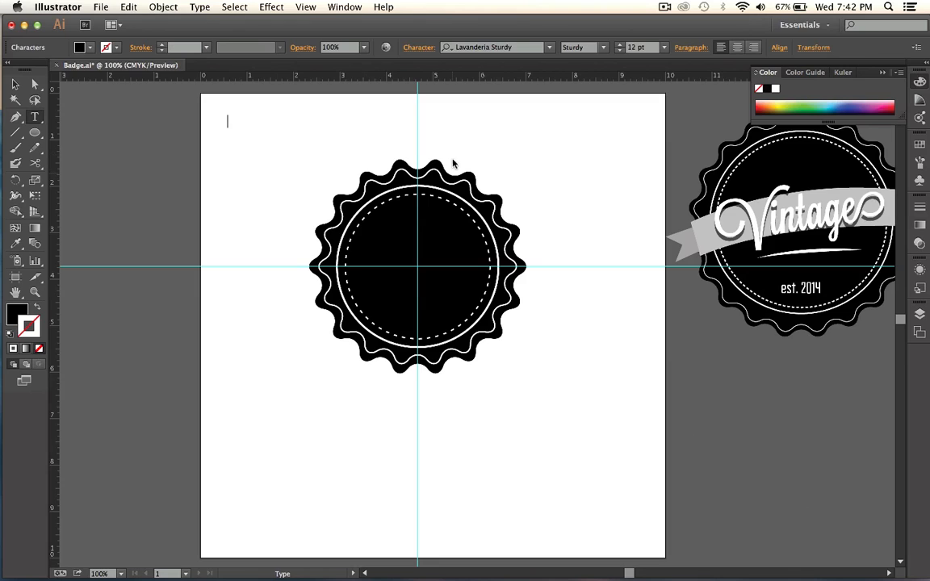
type("Vintage")
key("Escape")
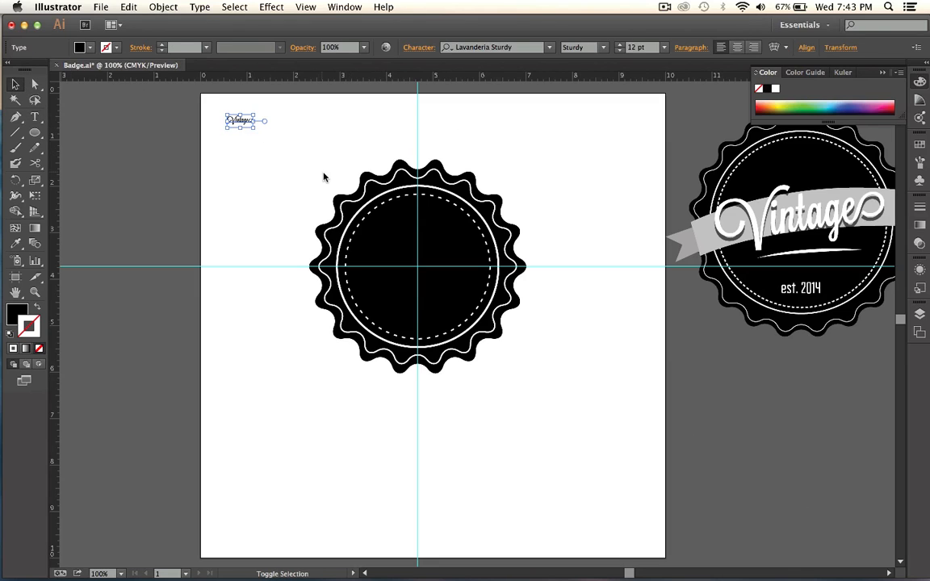
Enlarge the "Vintage" text to about 100 pt beneath the reference badge, fill it with white and deselect it.
left_click_drag(254, 128, 307, 146)
left_click_drag(331, 135, 809, 347)
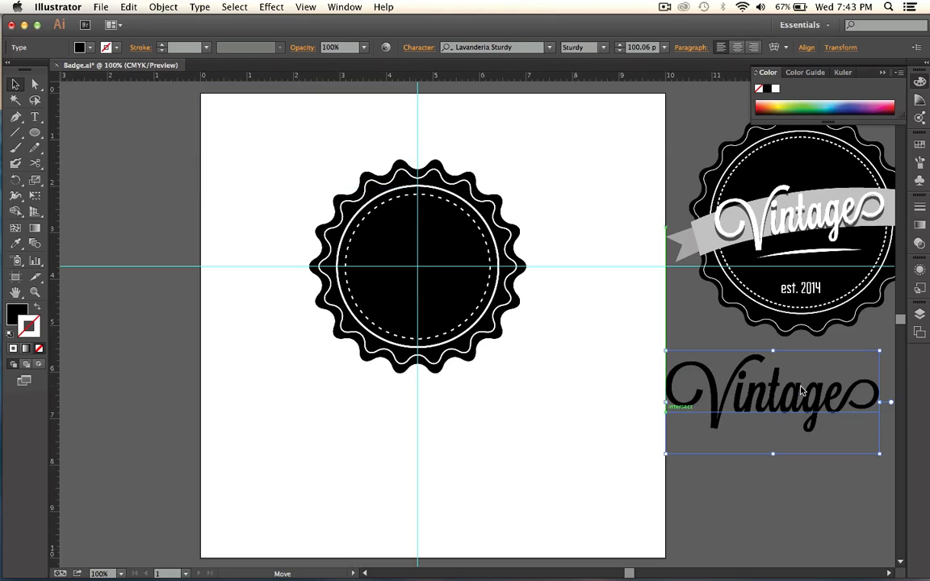
double_click(16, 313)
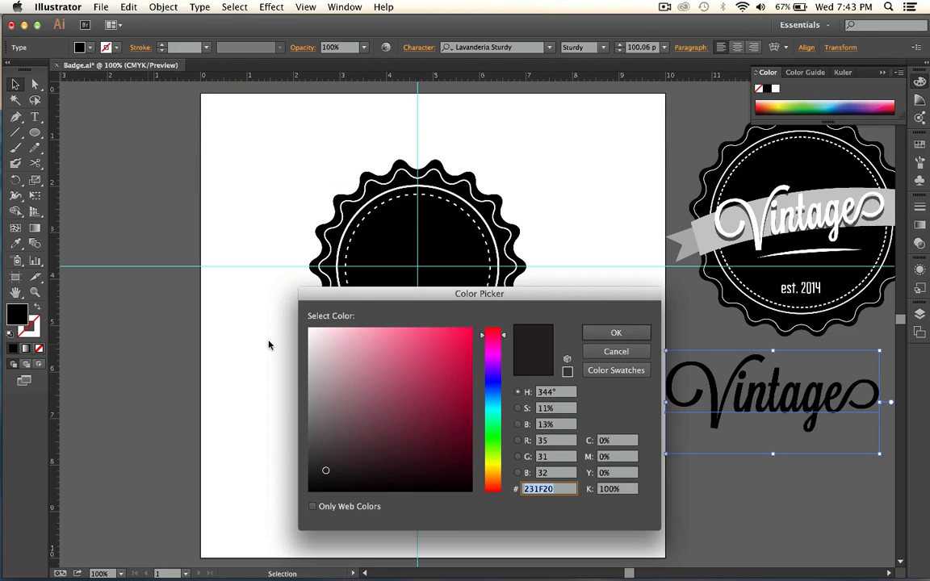
left_click(645, 330)
left_click(776, 88)
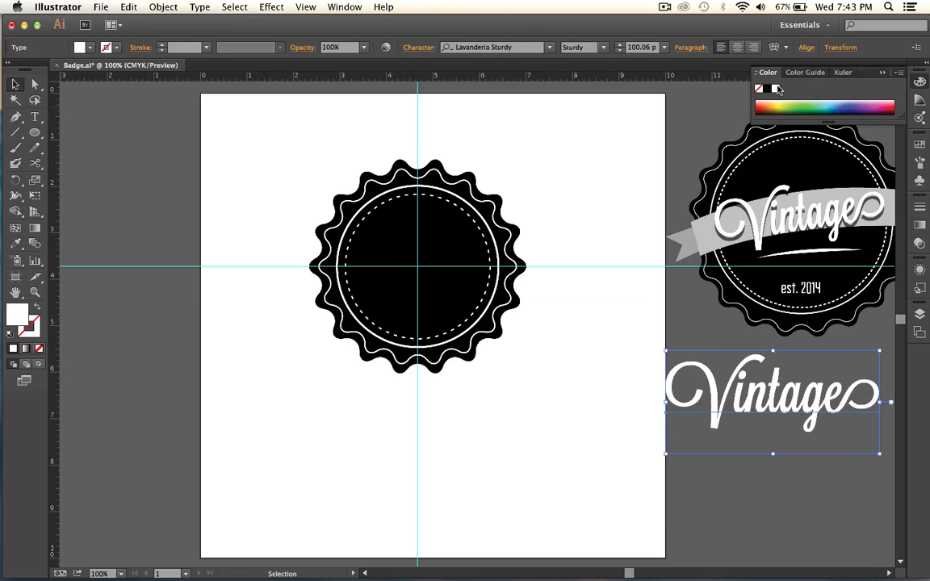
left_click(744, 483)
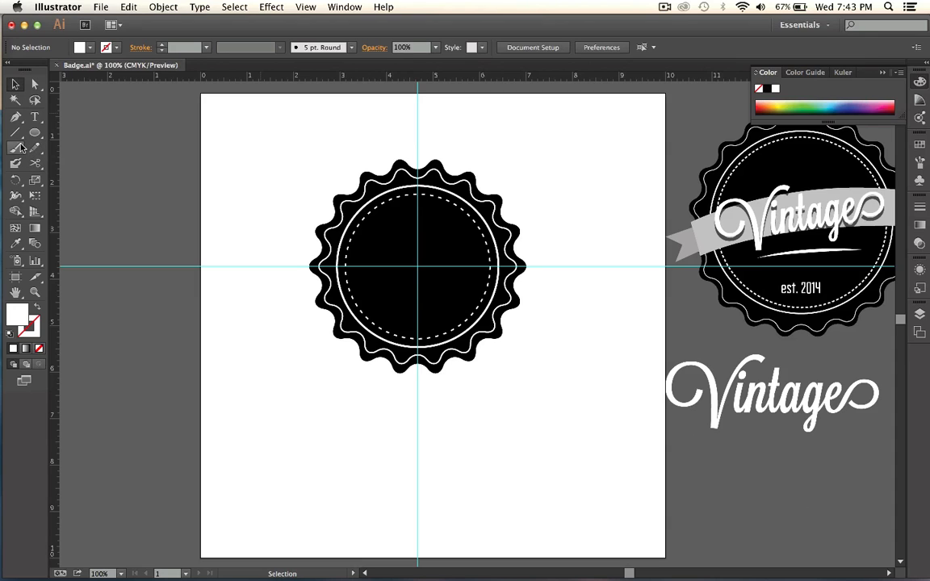
left_click(34, 117)
left_click(731, 446)
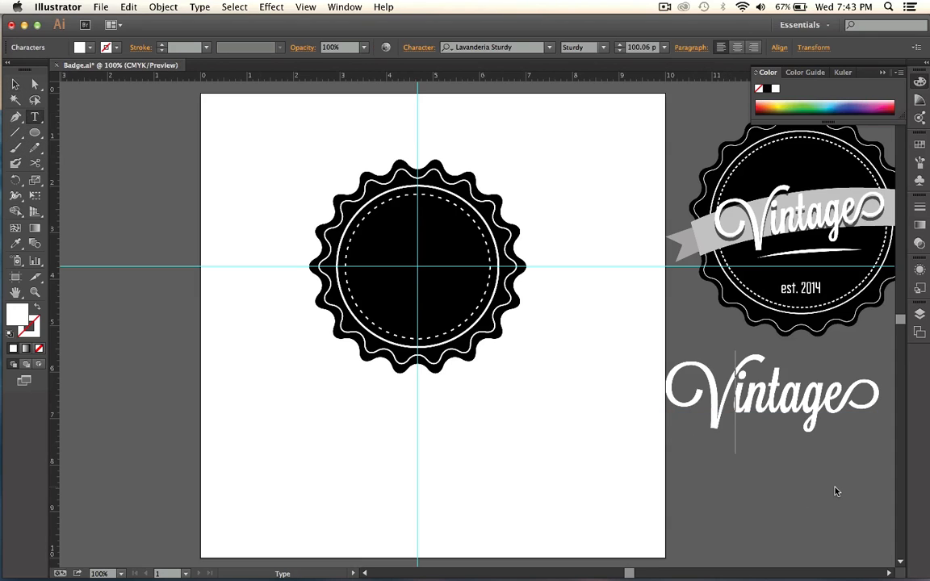
type("est.")
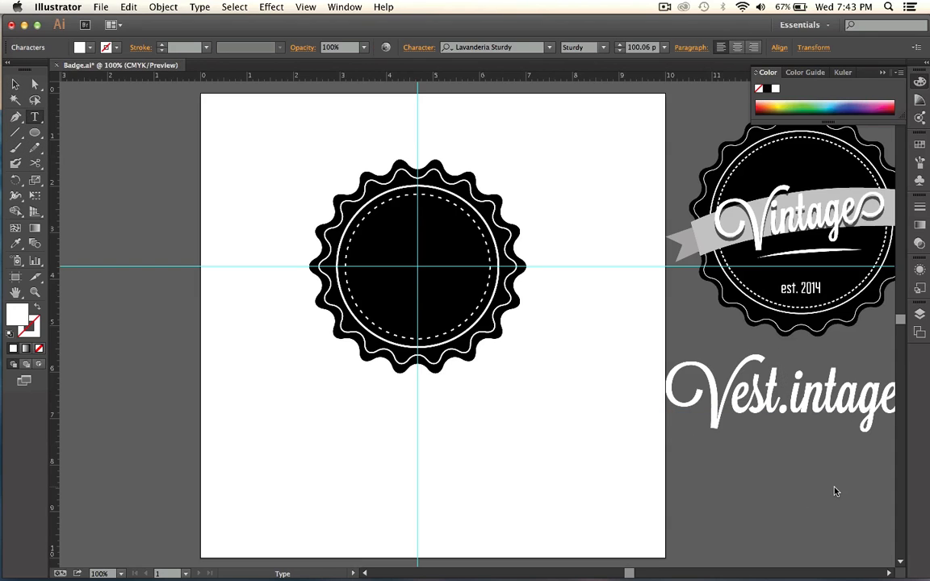
key("super+z")
key("super+z")
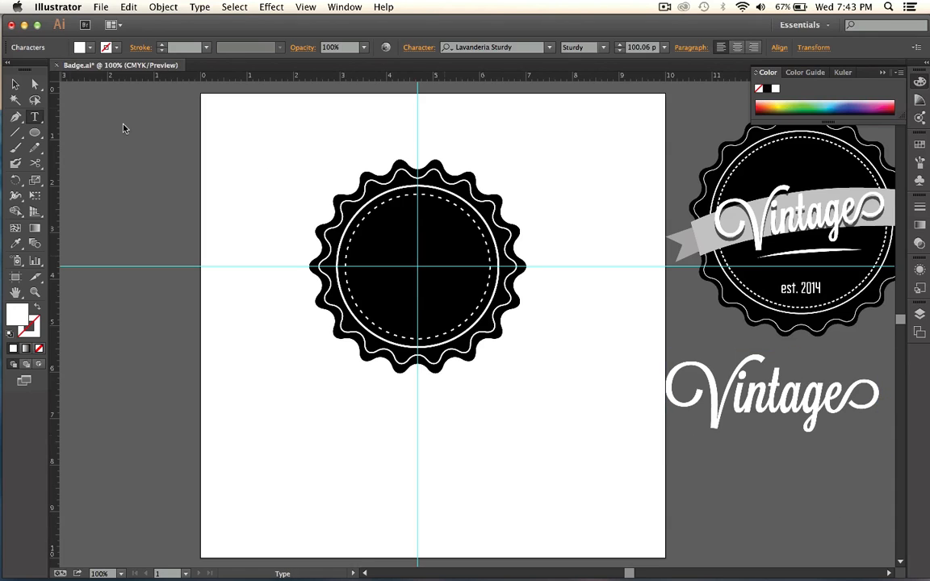
left_click(14, 84)
Add the separate text "est. 2014" beneath the "Vintage" lettering and enlarge it to about 51 pt.
key("t")
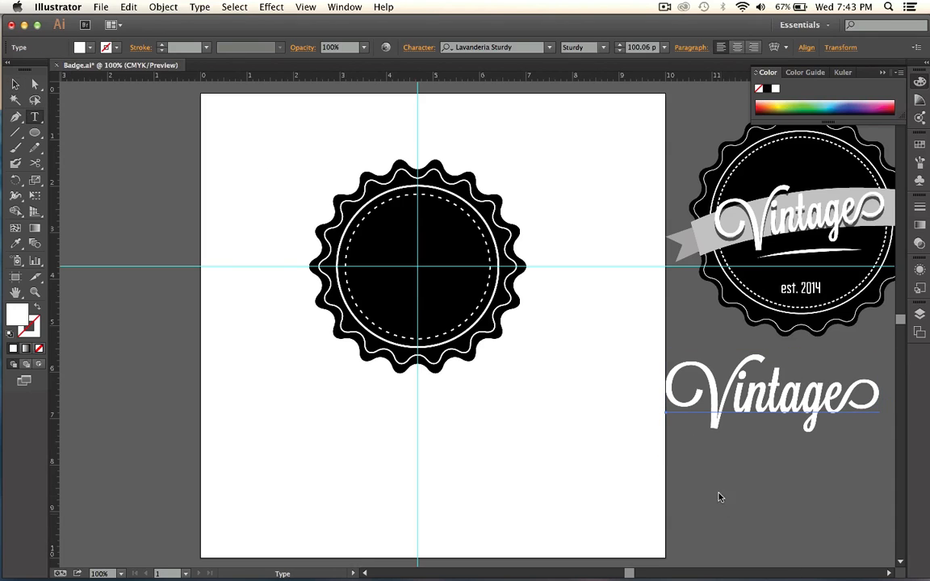
left_click(716, 485)
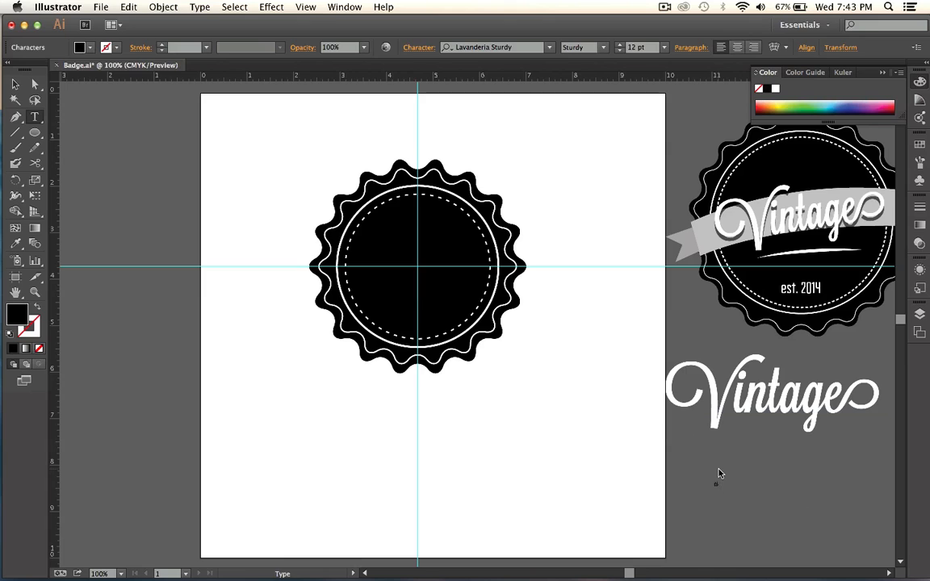
type("est. 2014")
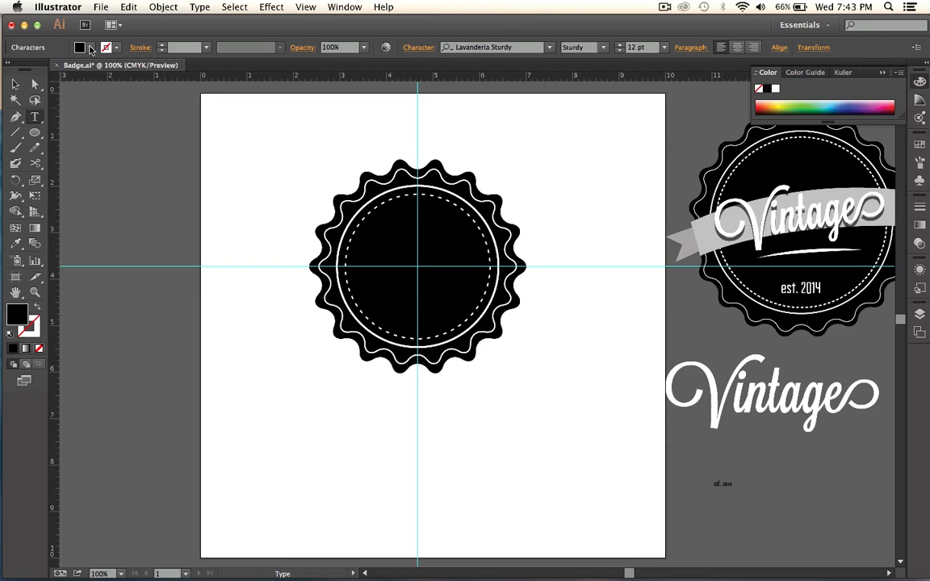
left_click(14, 84)
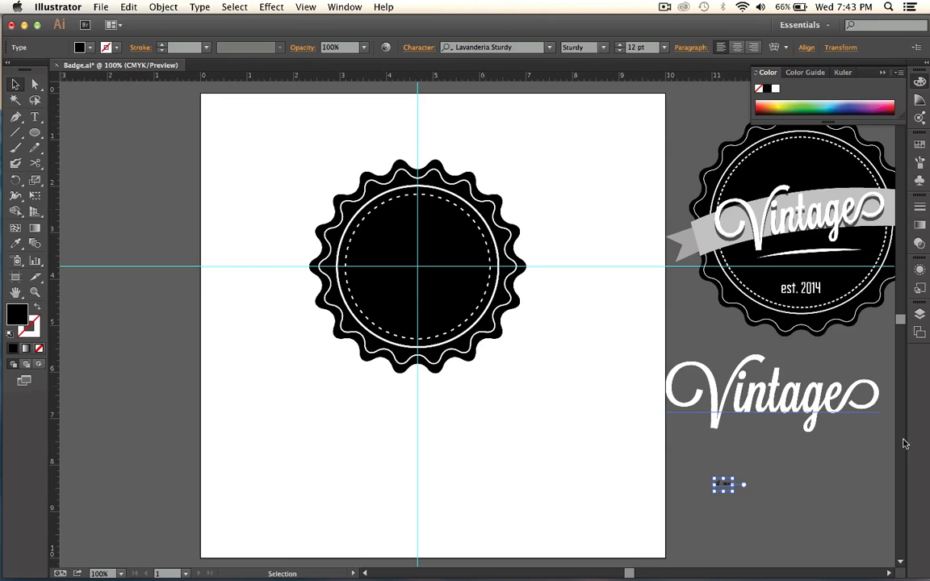
left_click_drag(733, 492, 801, 464)
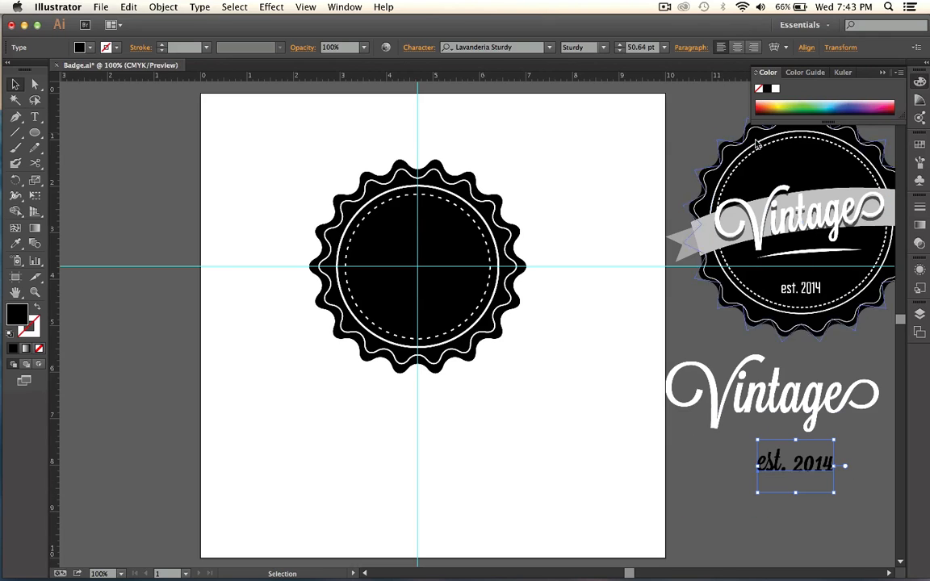
Fill the "est. 2014" text with white and change its font to Fairview Regular.
left_click(775, 88)
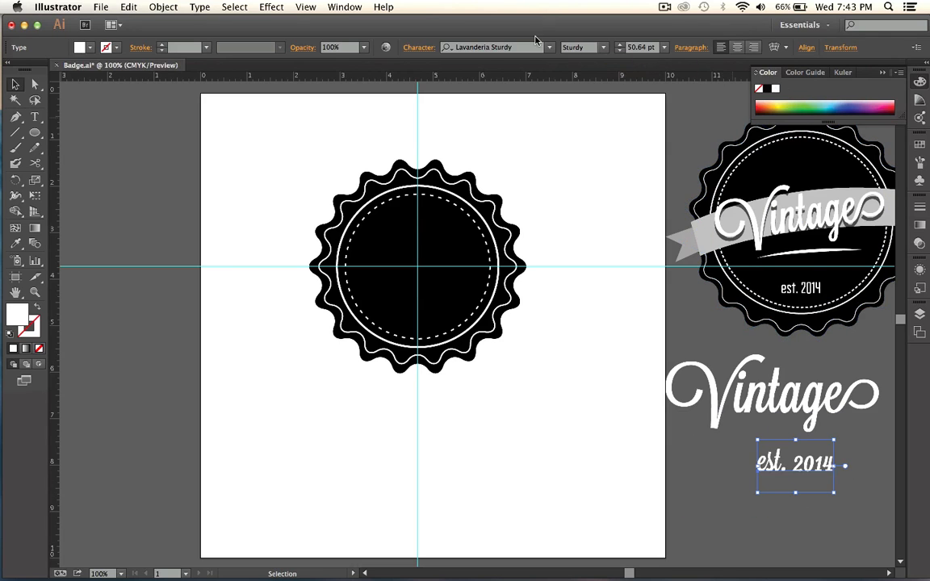
left_click(514, 47)
type("fa")
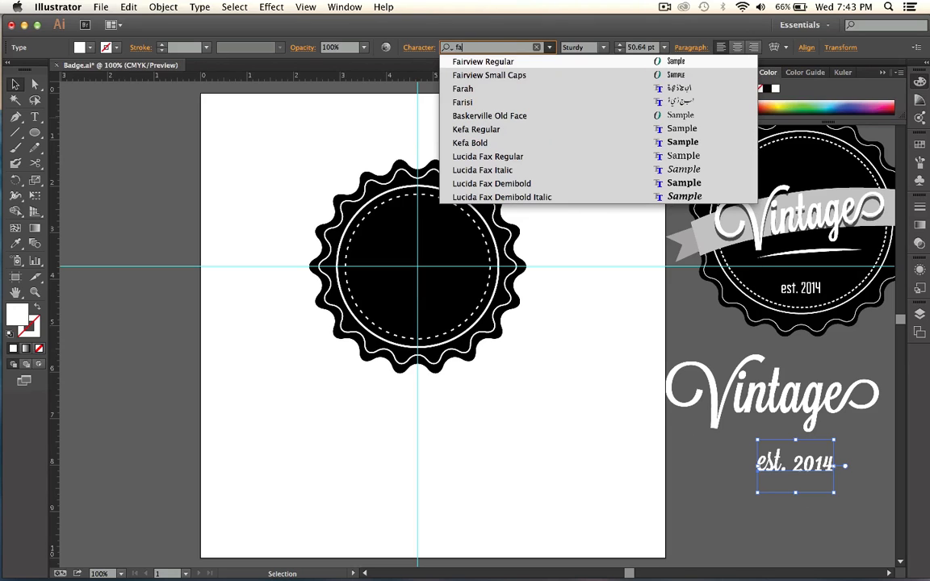
left_click(484, 63)
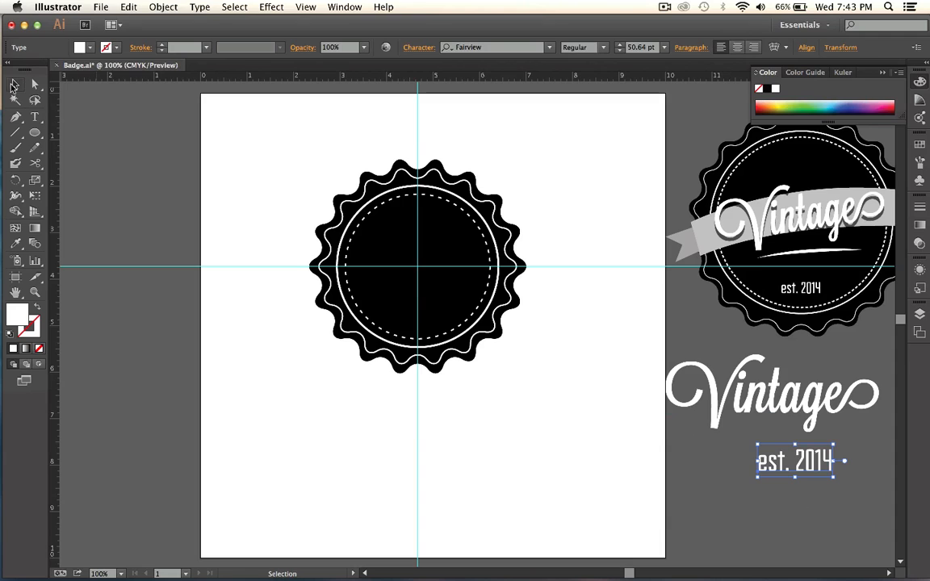
left_click(789, 519)
Shrink the "est. 2014" text and place it close under the middle of the "Vintage" lettering.
left_click_drag(797, 459, 750, 447)
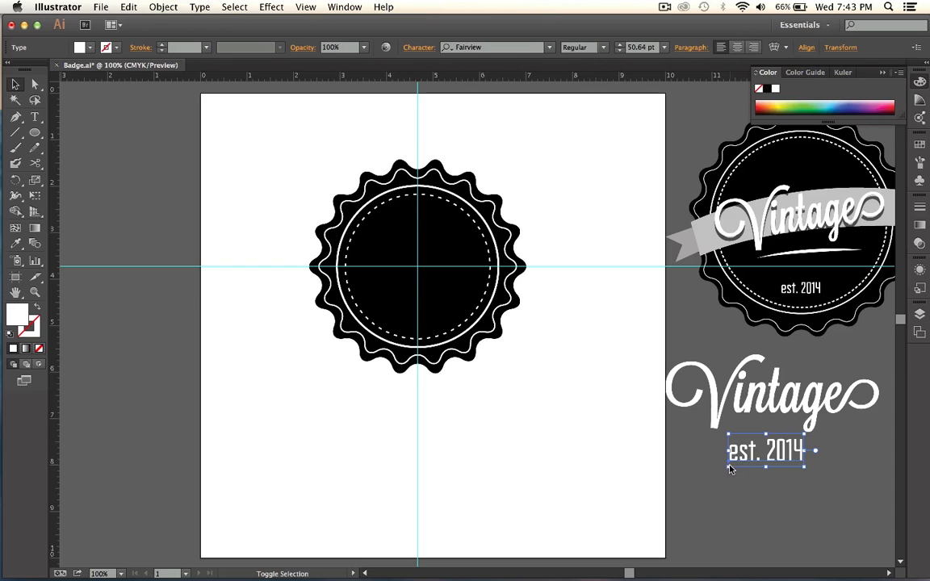
left_click_drag(731, 469, 771, 432)
left_click(805, 455)
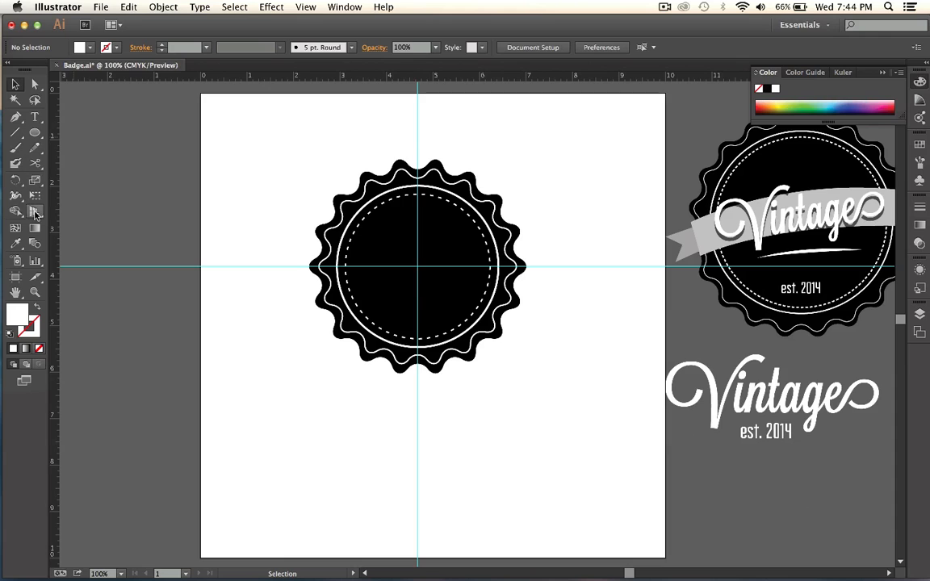
Draw a light gray, strokeless rectangle below the badge with its right edge on the vertical guide.
left_click_drag(35, 132, 83, 134)
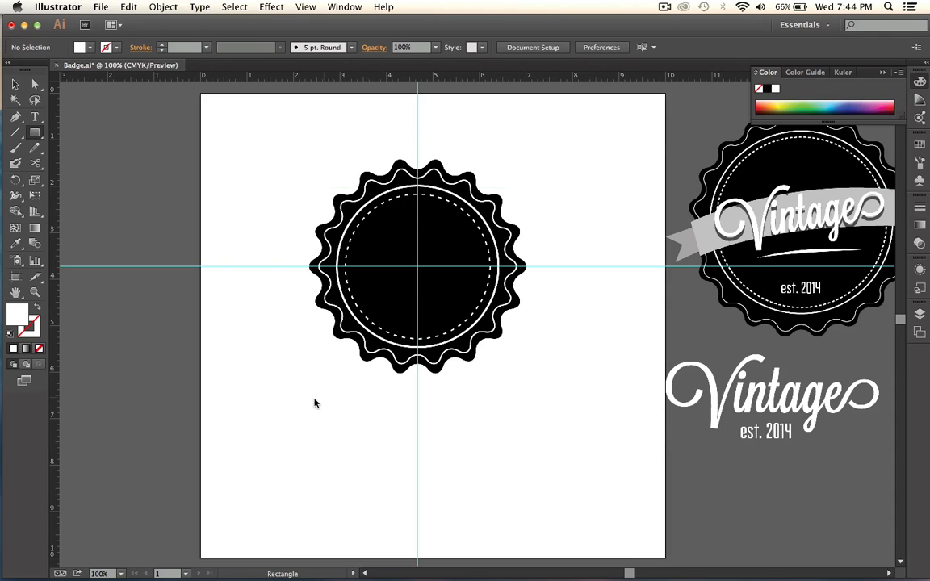
double_click(14, 316)
mouse_move(347, 379)
left_mouse_down()
mouse_move(301, 371)
mouse_move(475, 442)
mouse_move(416, 450)
mouse_move(418, 436)
left_mouse_up()
left_click(613, 334)
key("v")
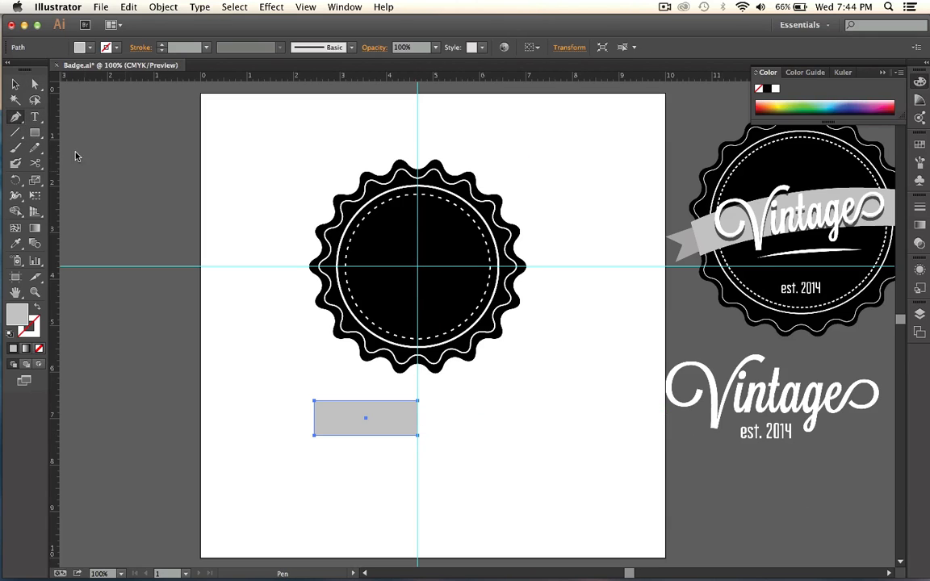
Draw a closed right-triangle fold with the Pen tool, about 0.54 in wide, rising from the gray rectangle's upper-left corner.
key("v")
left_click(214, 251)
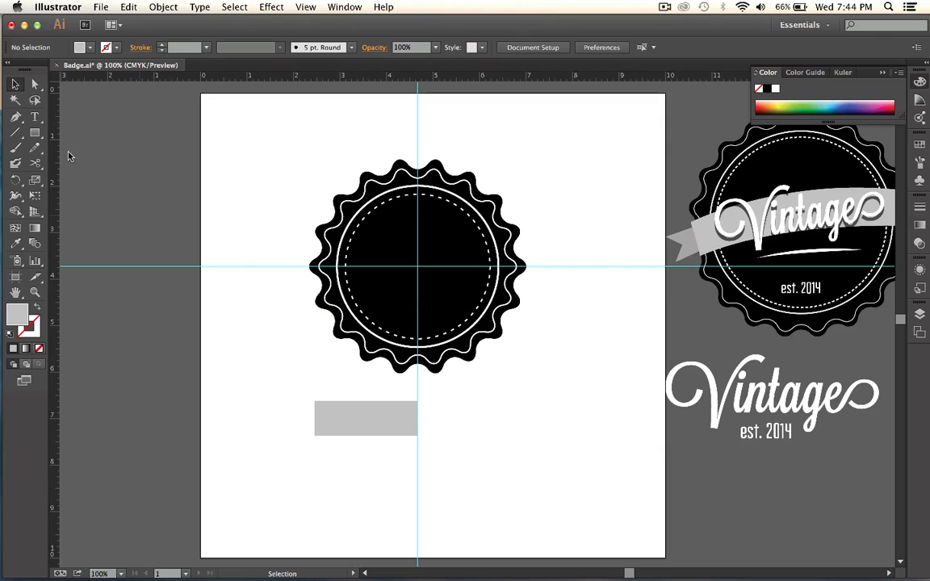
left_click(16, 117)
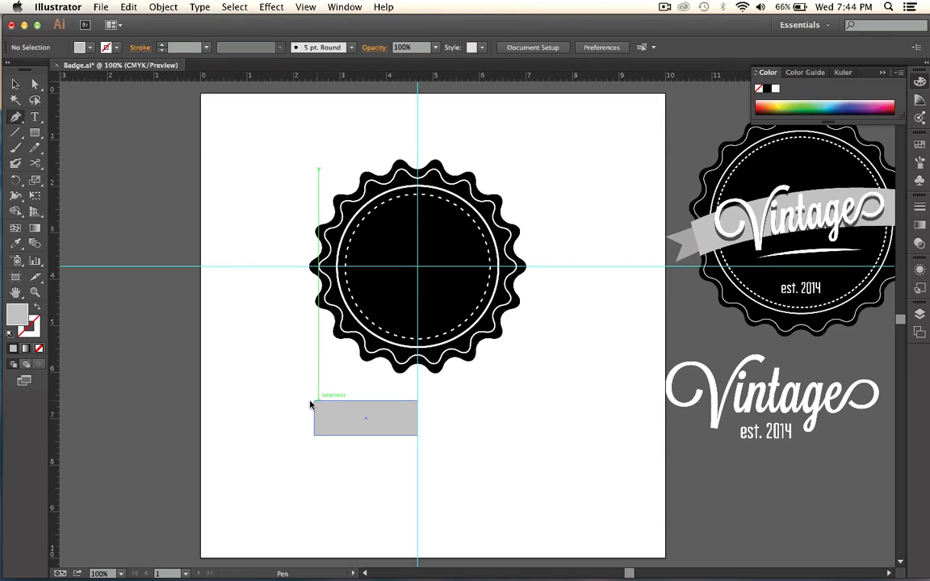
left_click(314, 401)
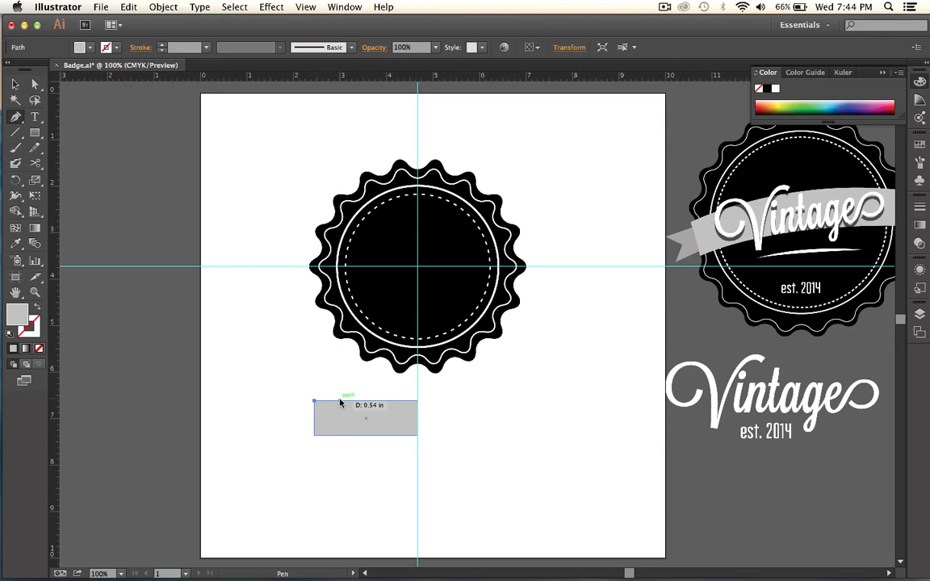
left_click(339, 401)
left_click(340, 380)
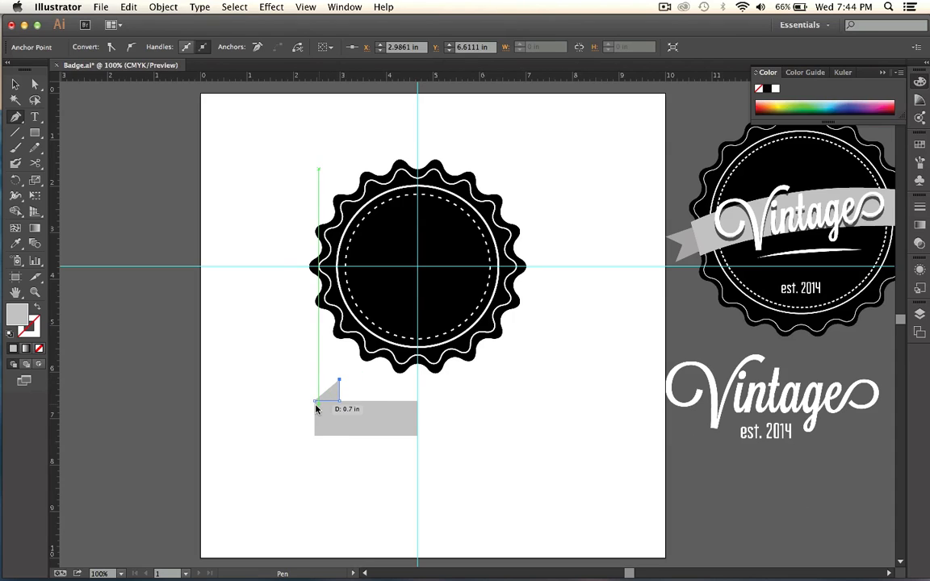
left_click(317, 400)
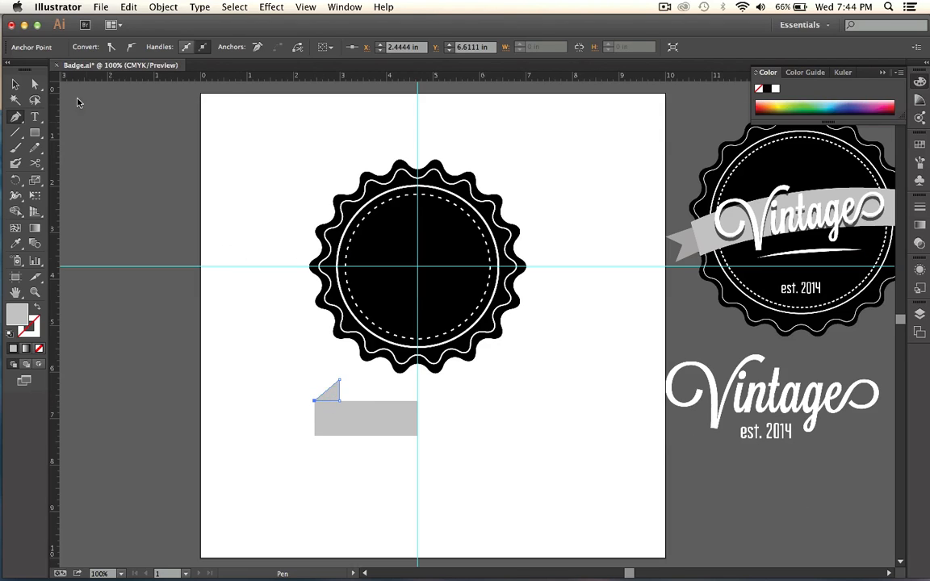
left_click(15, 84)
left_click(171, 220)
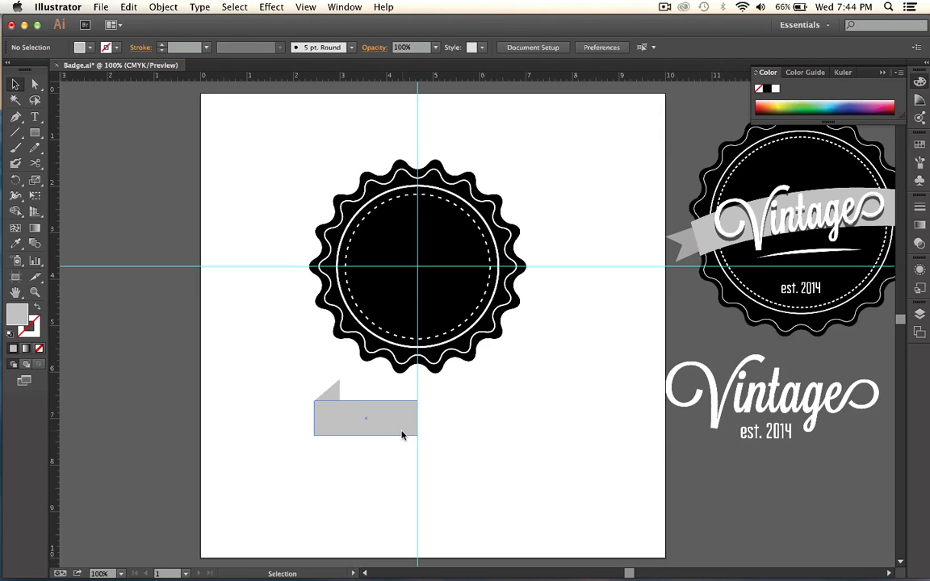
Fill the triangular fold with a darker gray than the rectangle.
left_click(335, 389)
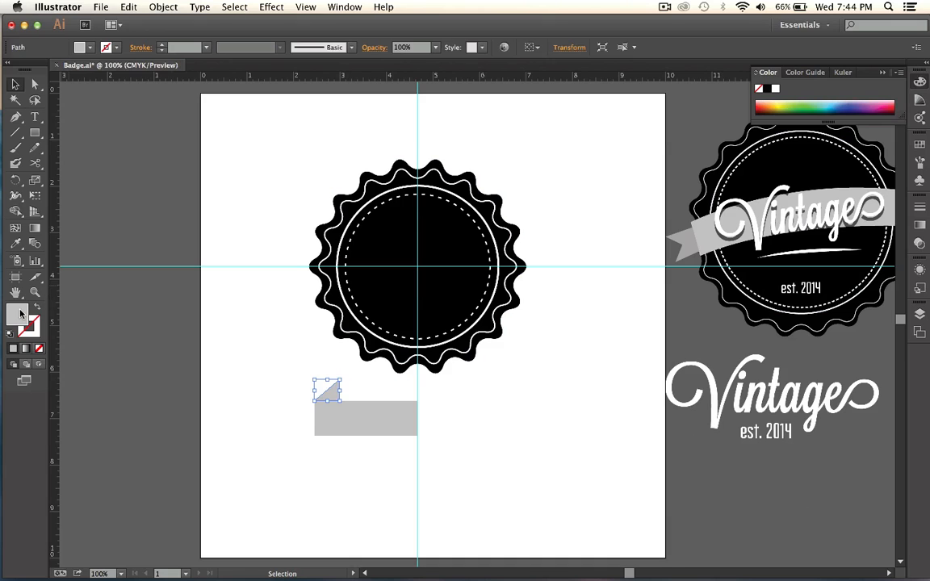
double_click(20, 313)
left_click_drag(321, 374, 308, 390)
left_click(613, 330)
left_click(331, 370)
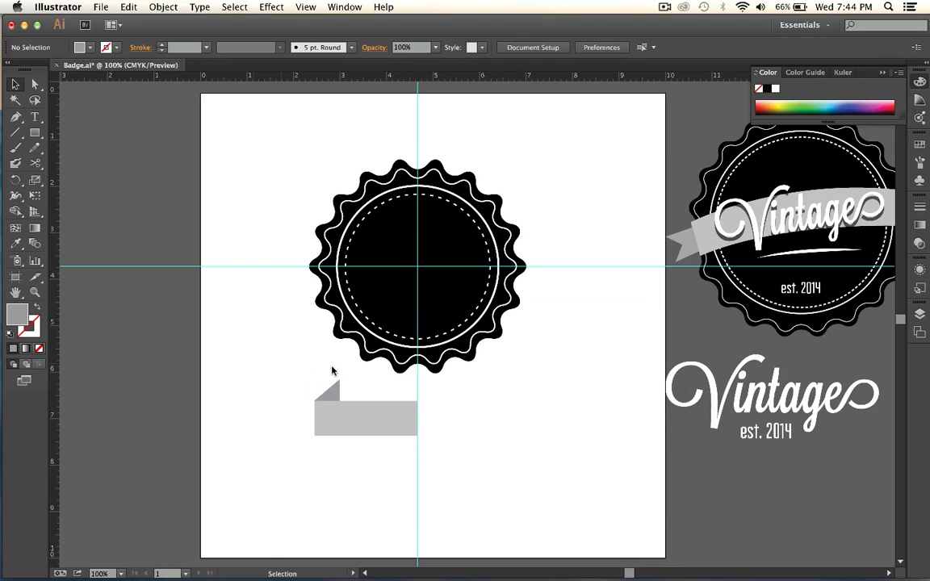
Duplicate the gray rectangle so its upper-right corner meets the fold's tip, and shorten the copy from the left to about 1.6 in.
left_click(372, 426)
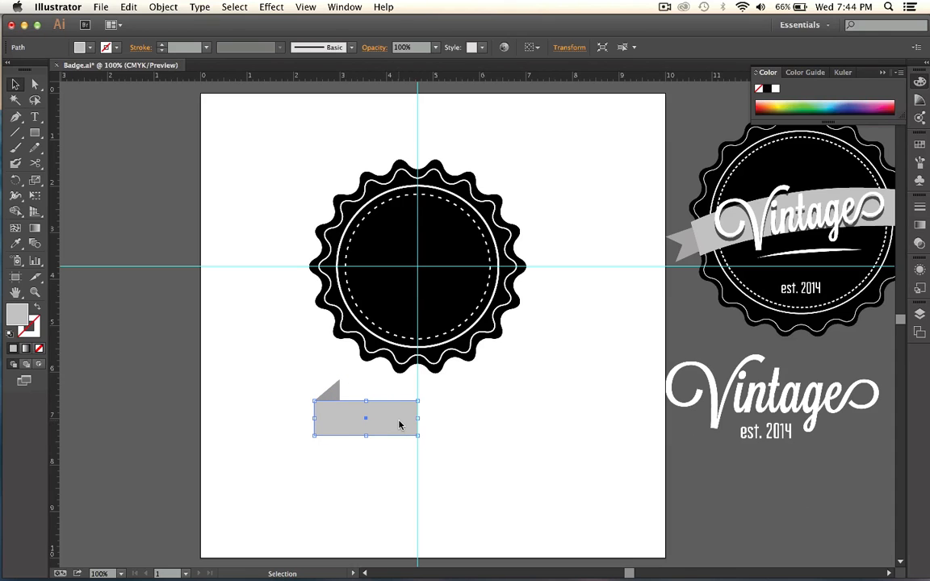
left_click_drag(399, 425, 322, 404)
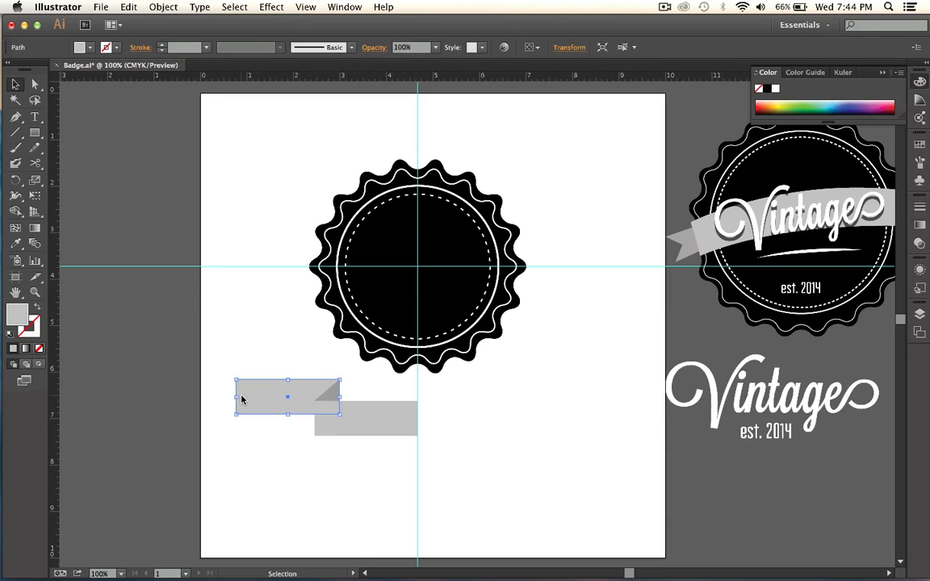
left_click_drag(238, 400, 266, 397)
Send the shortened ribbon tail behind the fold and main rectangle, and fill it with #B5A5A5.
right_click(288, 386)
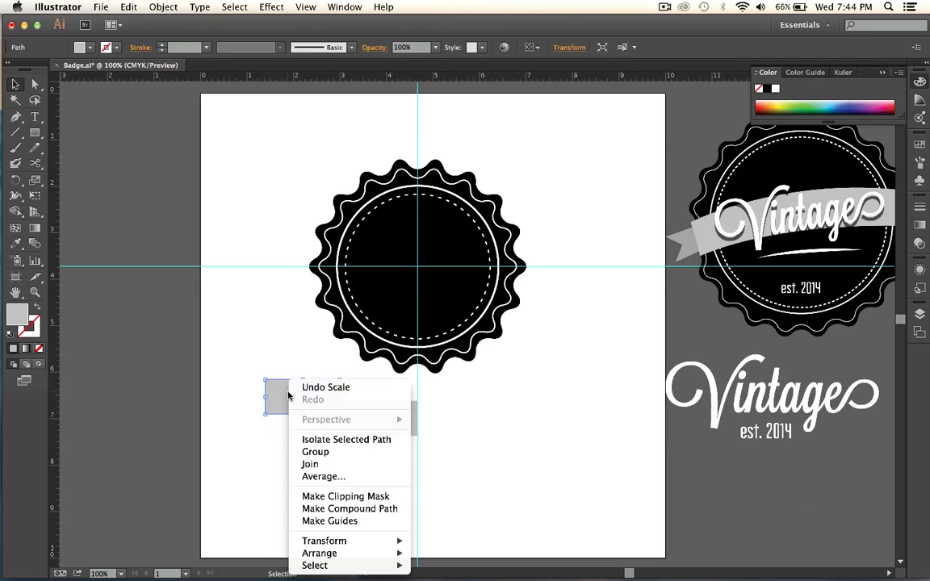
mouse_move(364, 552)
left_click(473, 548)
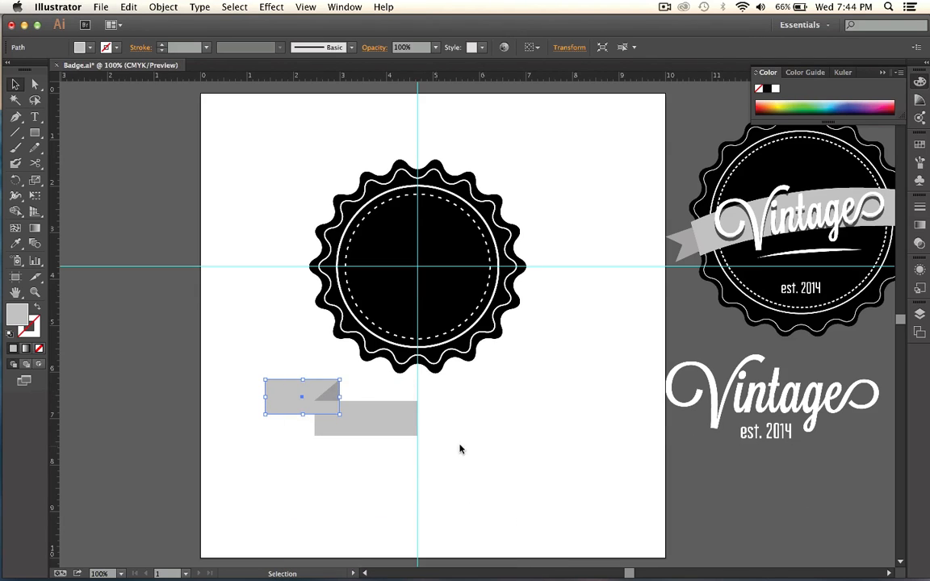
left_click(445, 426)
left_click(277, 402)
double_click(19, 313)
left_click(316, 373)
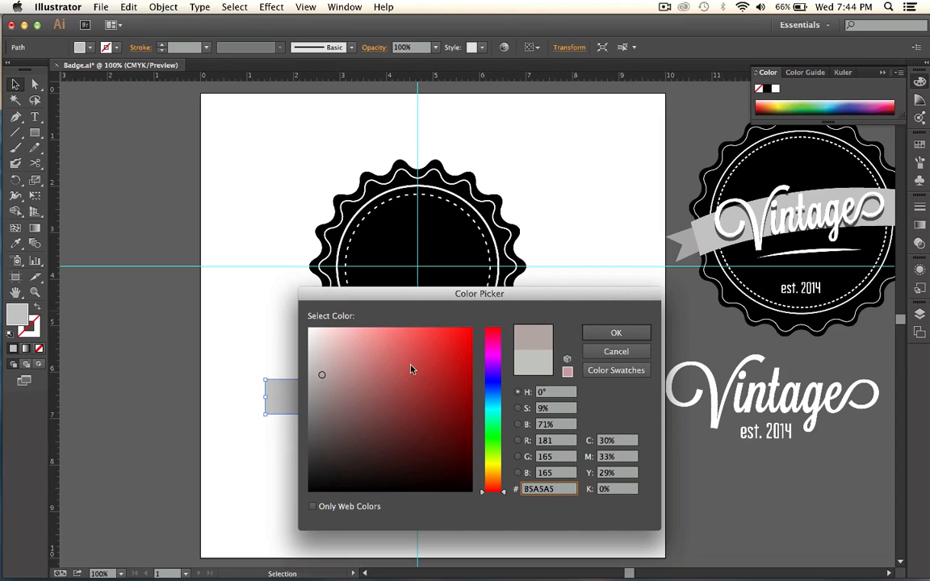
left_click(610, 334)
left_click(590, 357)
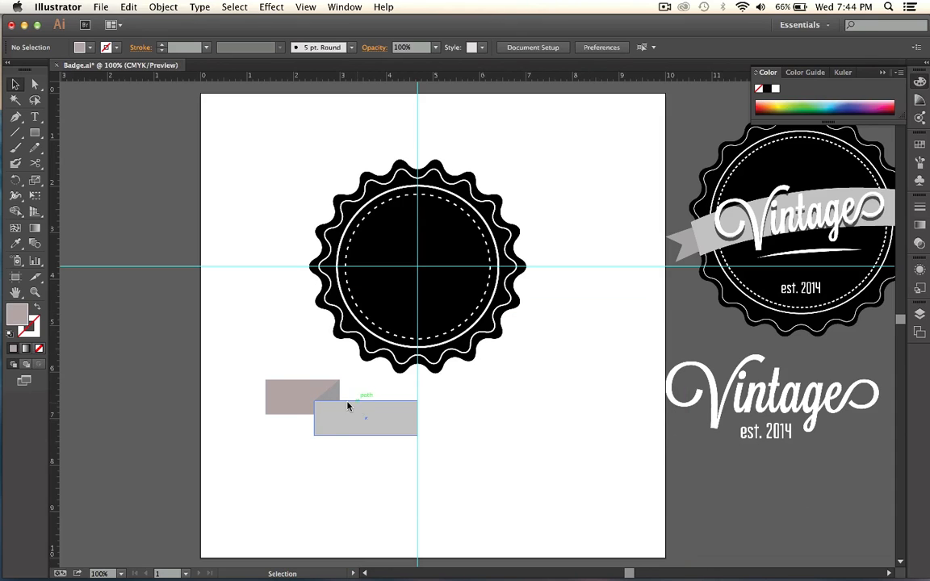
Add an anchor at the middle of the tail's left edge, pull it inward as a swallowtail notch, and select all ribbon pieces.
left_click(292, 394)
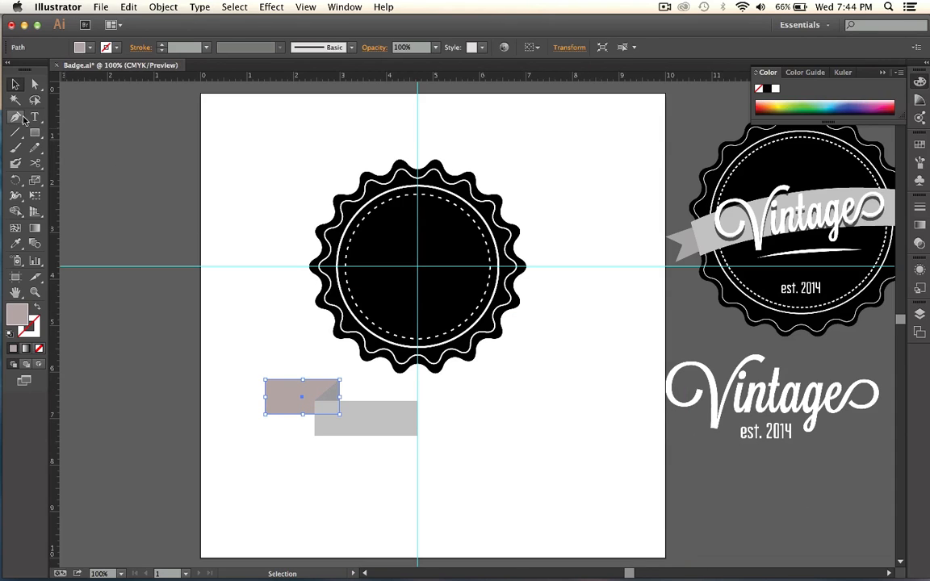
left_click(15, 116)
left_click(266, 397)
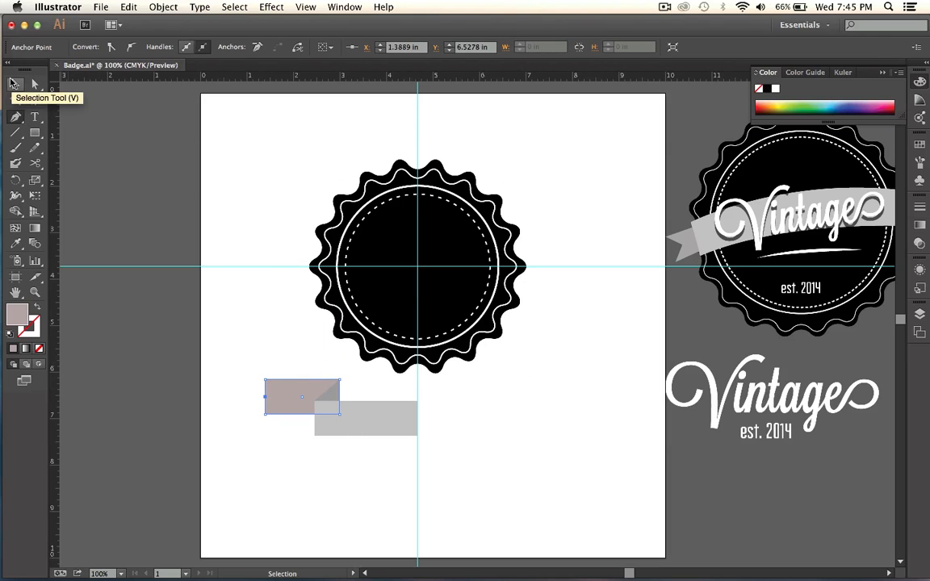
left_click(35, 83)
left_click_drag(247, 391, 345, 473)
left_click(294, 331)
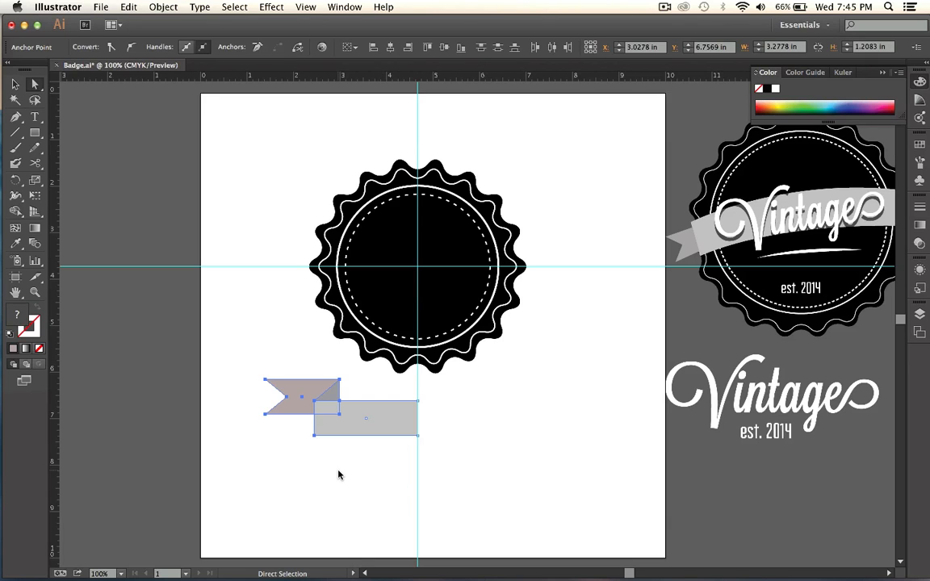
key("super+g")
left_click(154, 4)
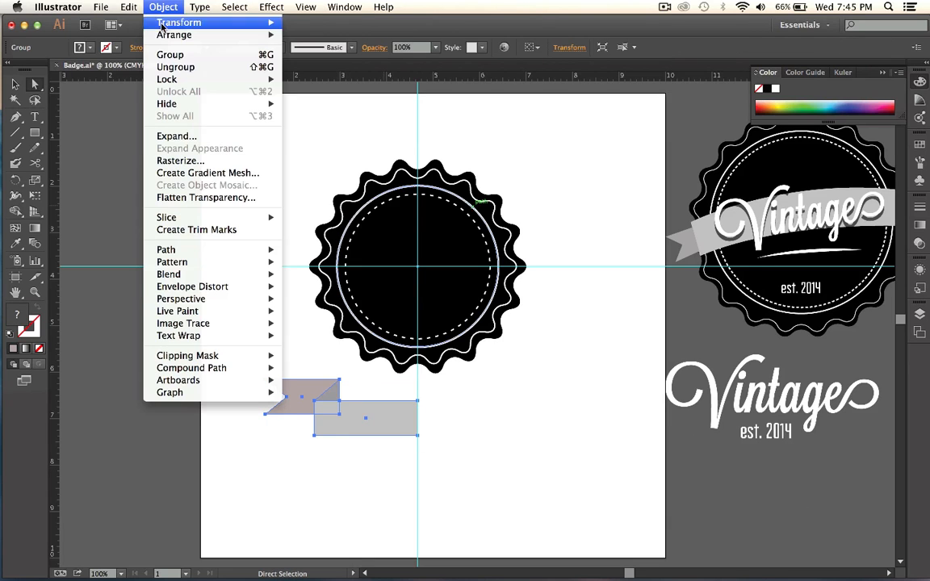
mouse_move(129, 6)
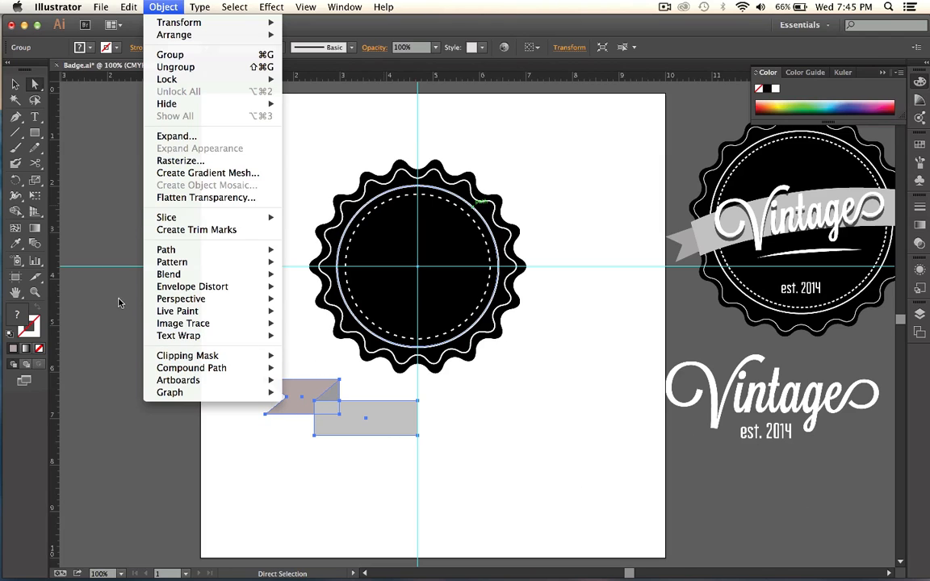
left_click(18, 180)
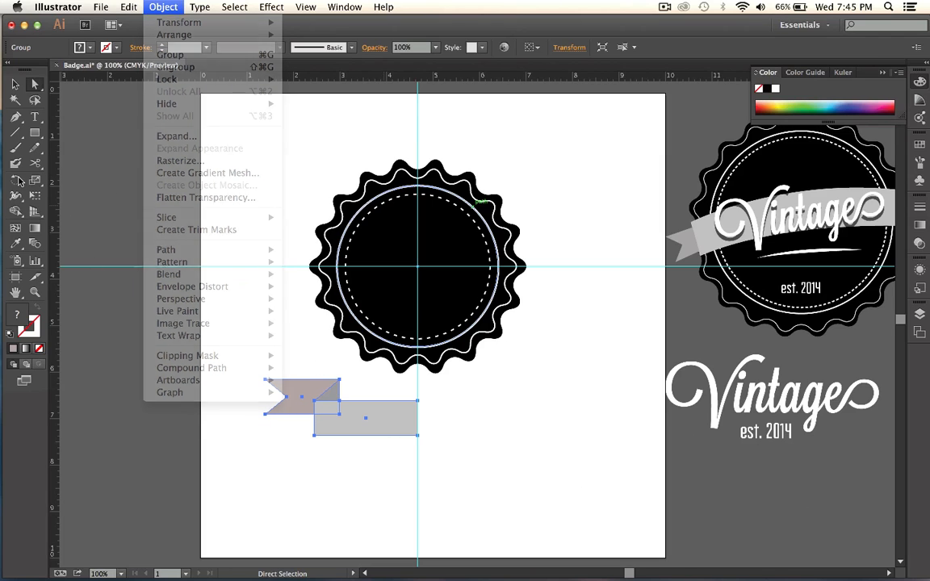
left_click_drag(18, 179, 75, 200)
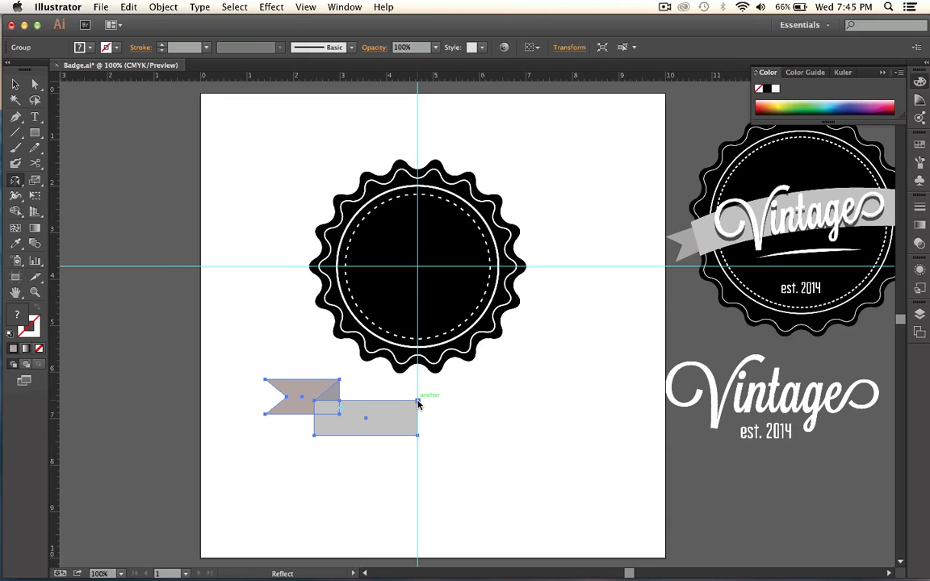
left_click(418, 401)
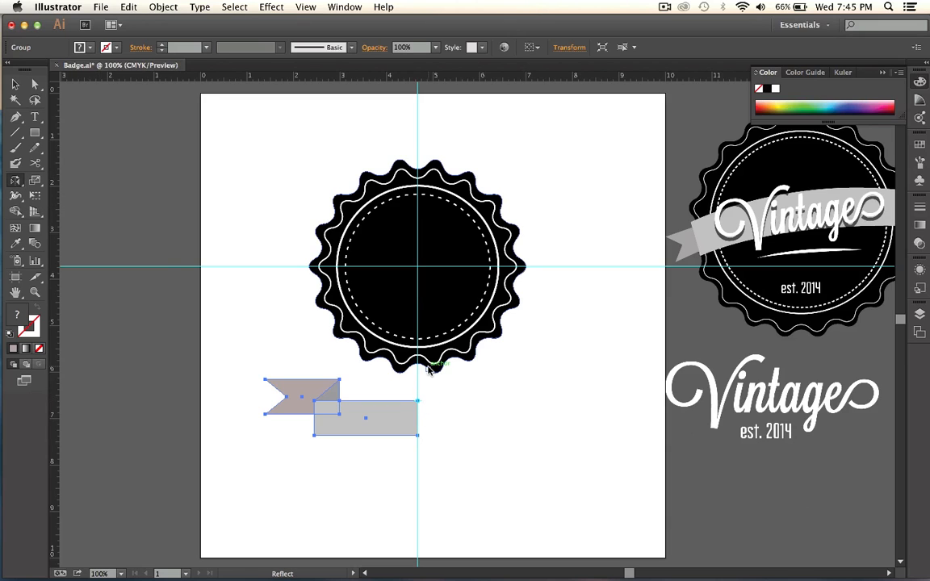
key("super+z")
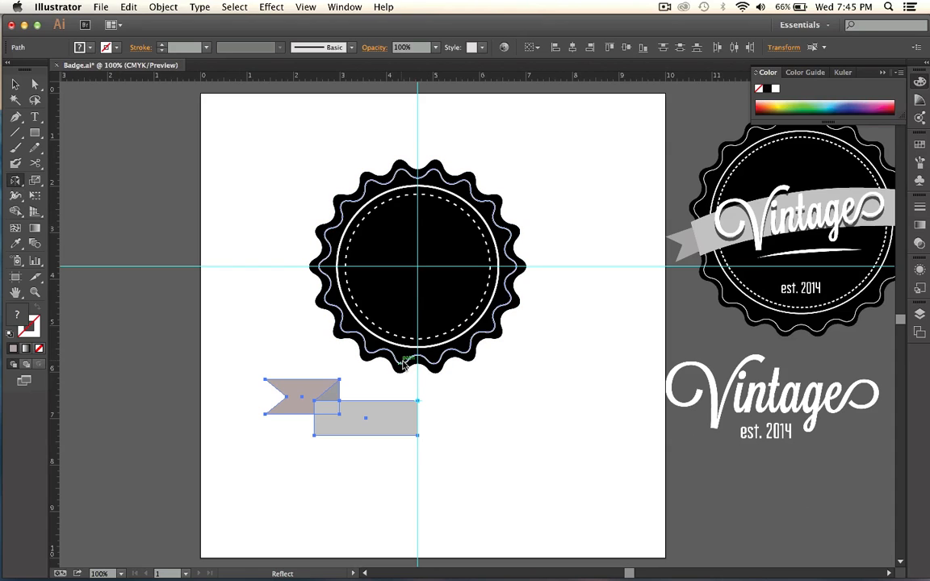
Reflect a copy of the half ribbon across the vertical axis, using the rectangle's upper-right corner on the guide as origin.
key("v")
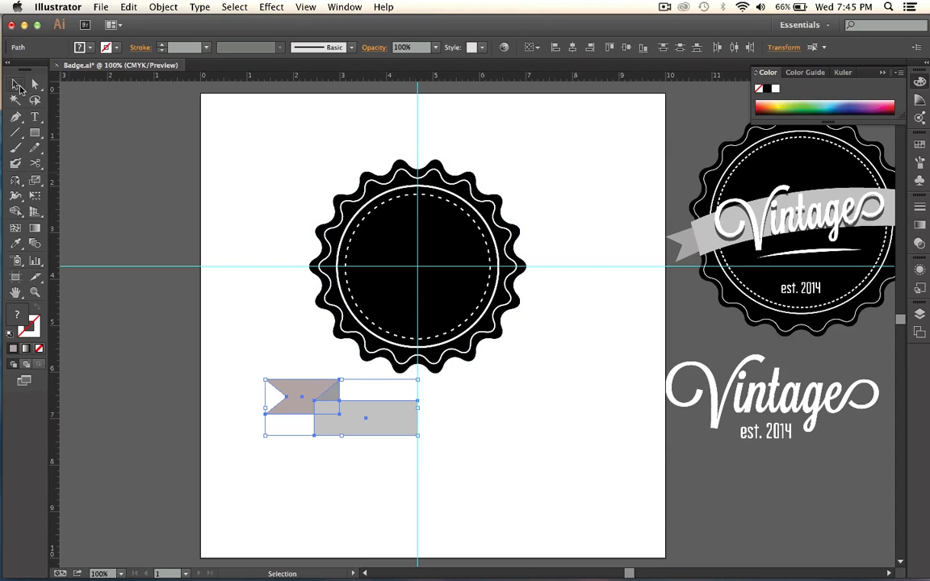
left_click(15, 179)
left_click(420, 403)
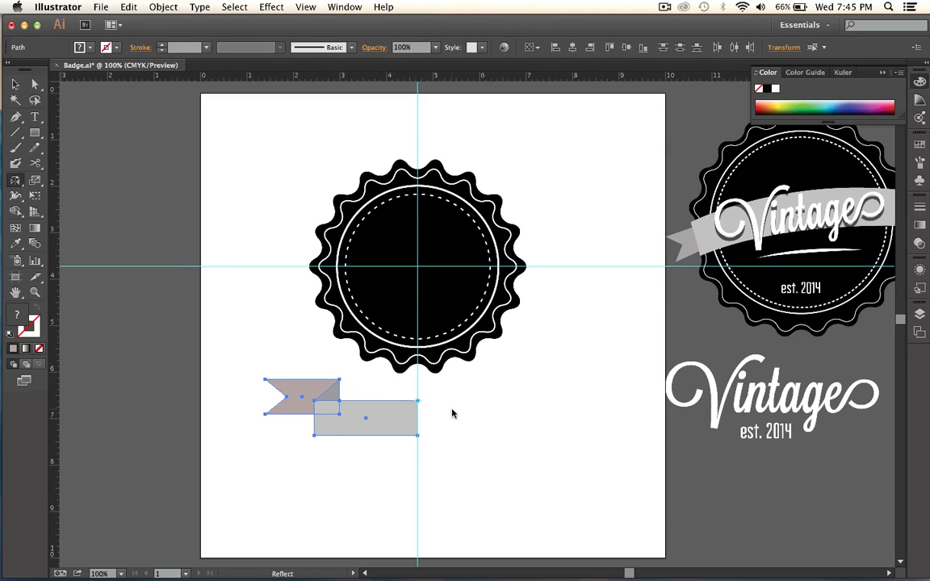
left_click(417, 402, "alt")
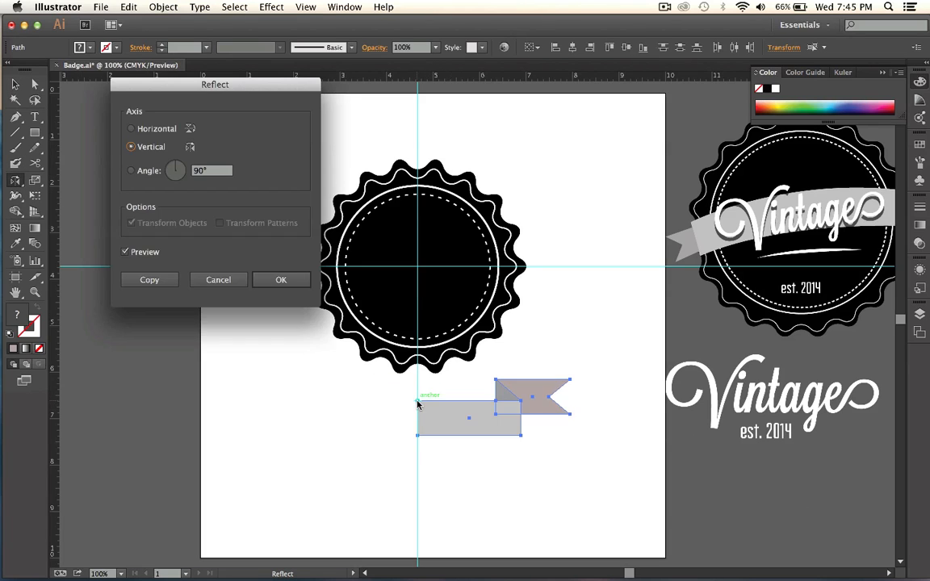
left_click(149, 280)
key("v")
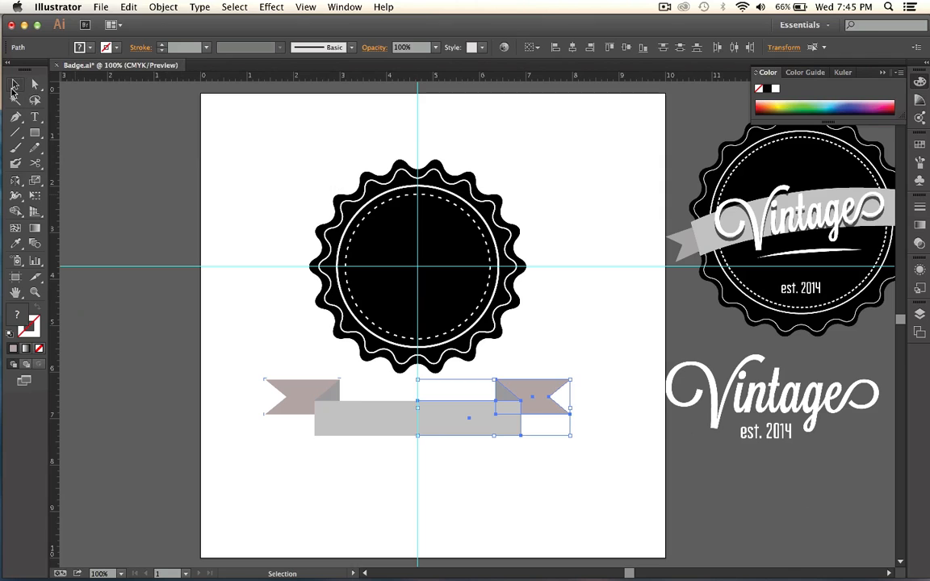
Move the complete ribbon straight up onto the lower part of the black badge.
left_click_drag(285, 415, 561, 449)
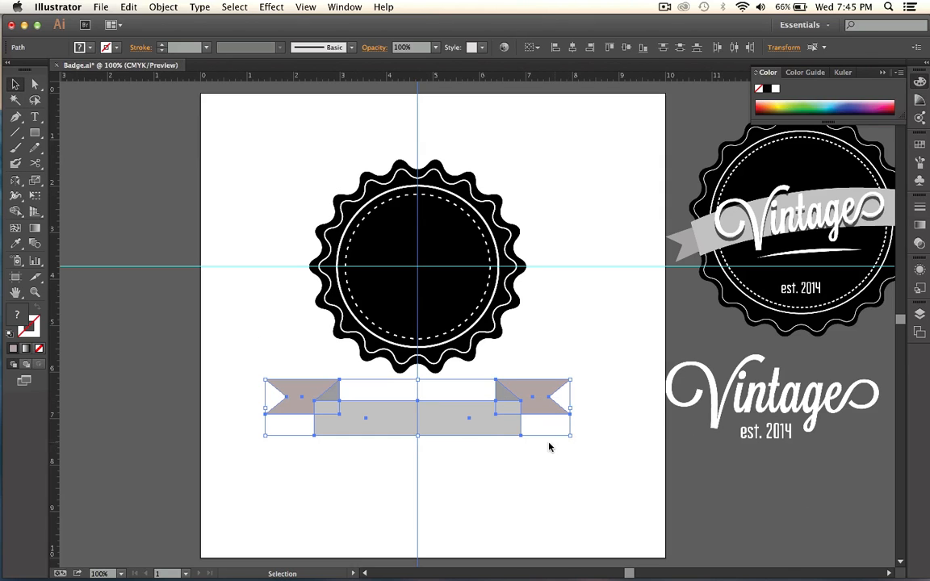
left_click_drag(465, 416, 466, 288)
left_click(575, 397)
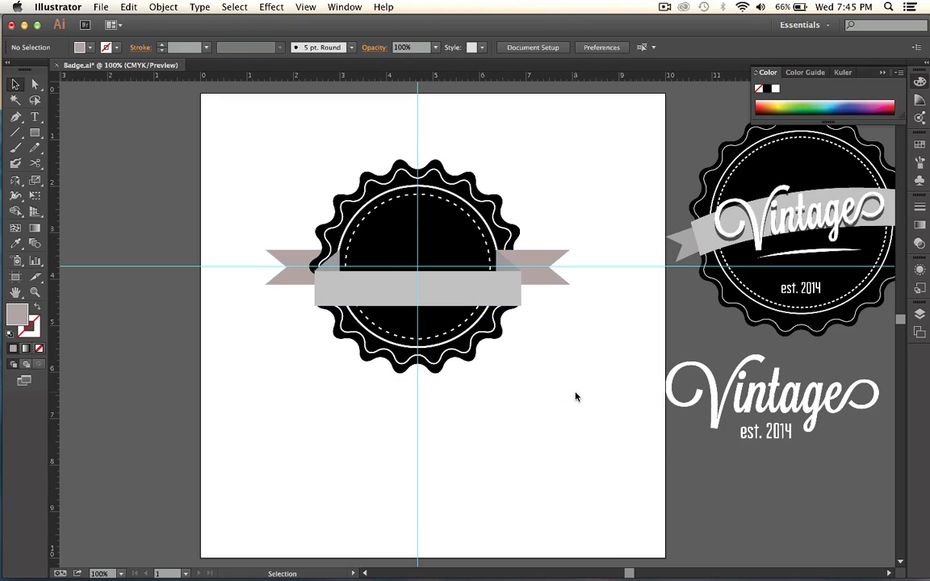
key("ctrl+z")
left_click_drag(455, 417, 455, 358)
left_click(557, 395)
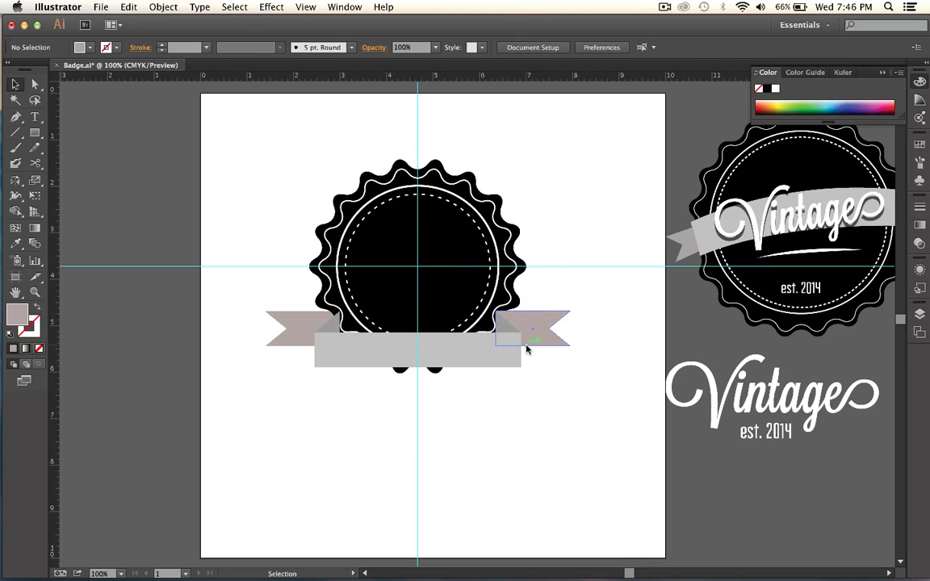
Send the right ribbon tail and its fold to the back, behind the badge.
right_click(537, 324)
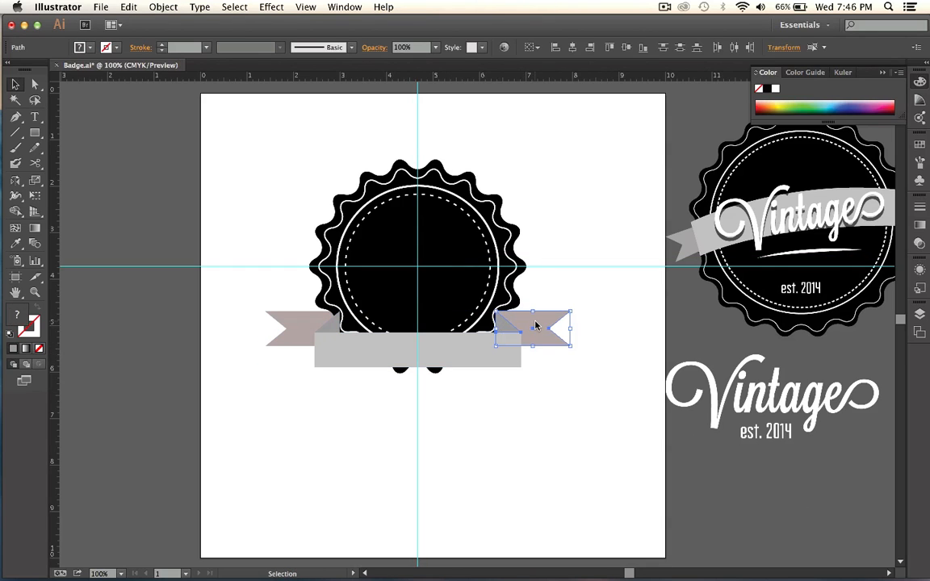
mouse_move(567, 485)
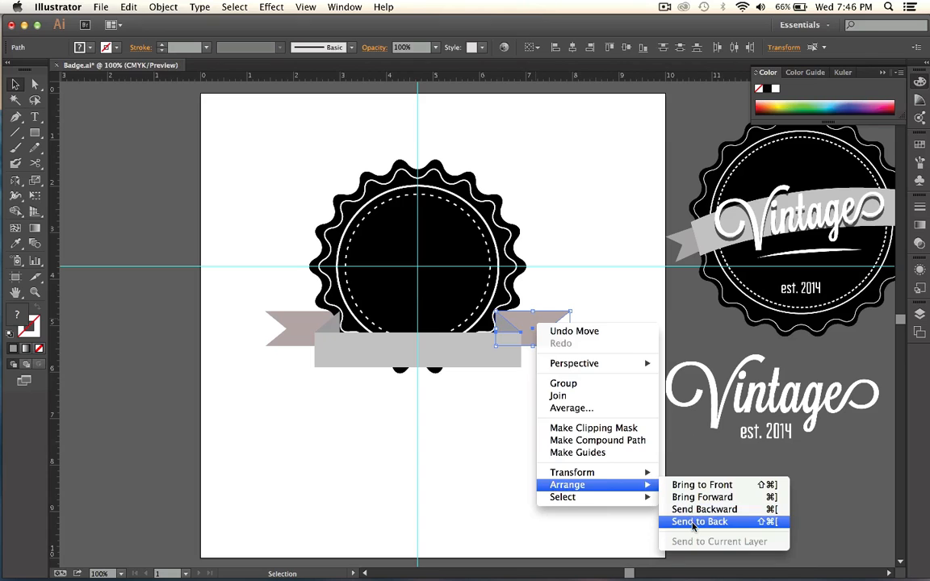
left_click(692, 523)
left_click(570, 465)
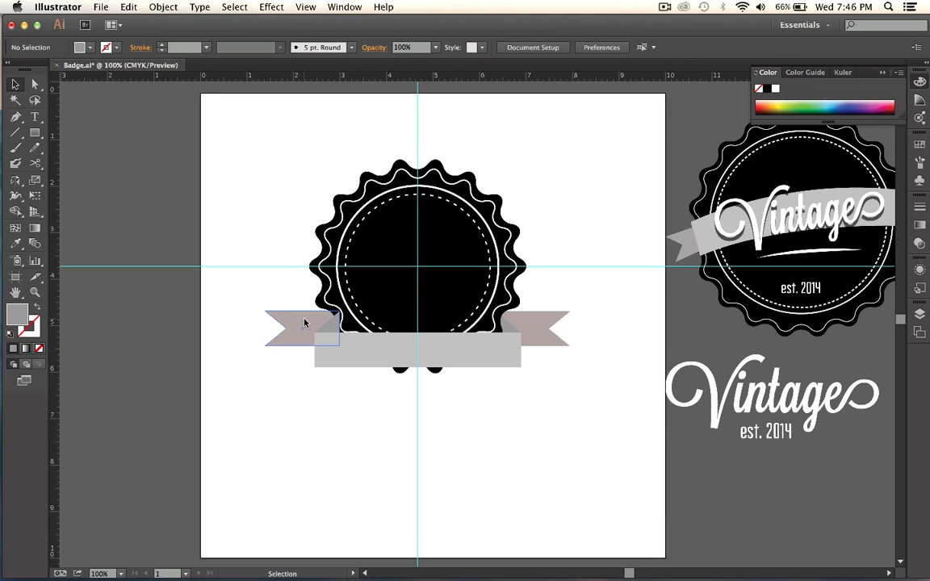
Send the left ribbon tail and its fold to the back, behind the badge.
left_click(335, 330)
left_click(301, 326)
right_click(301, 324)
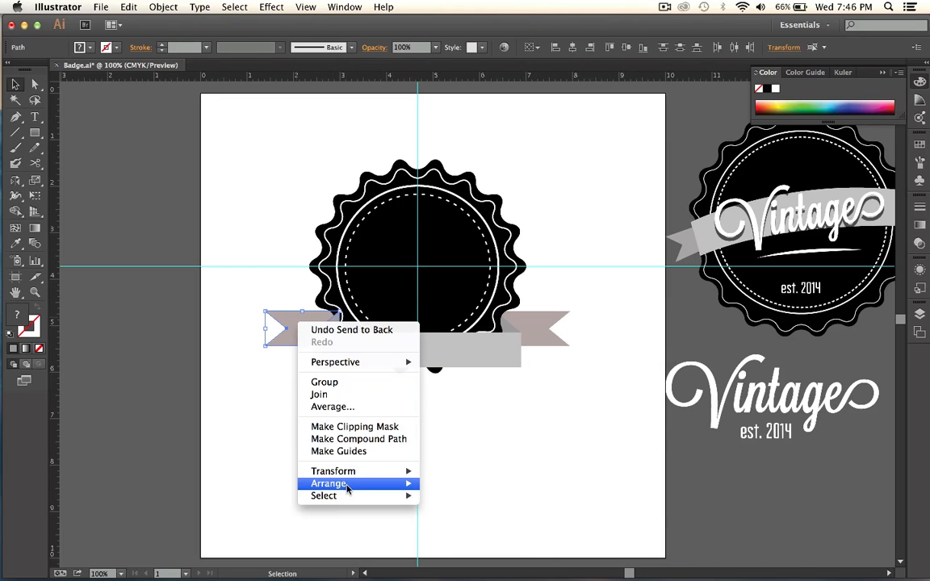
mouse_move(347, 484)
left_click(474, 521)
left_click(585, 469)
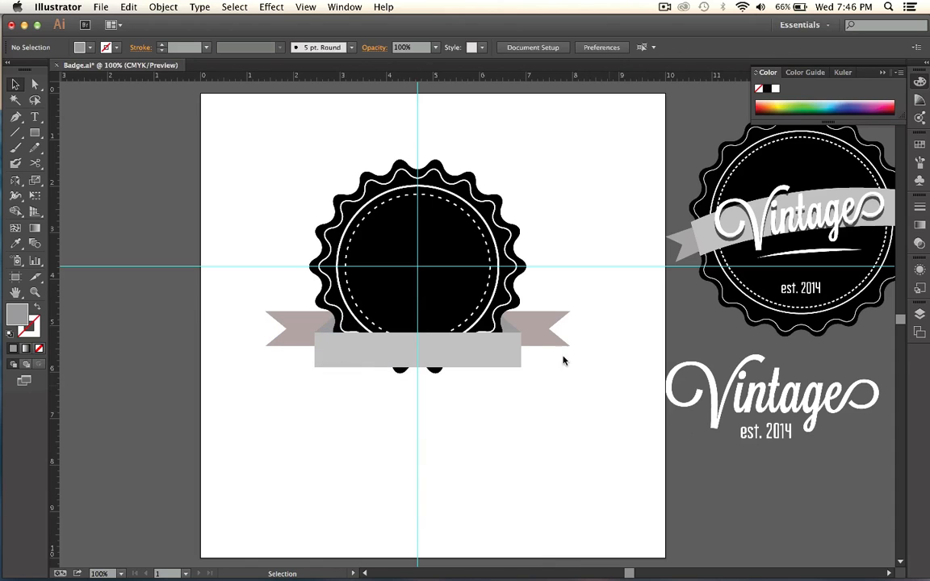
Select all the ribbon pieces together and shift them slightly higher on the badge.
left_click(278, 333)
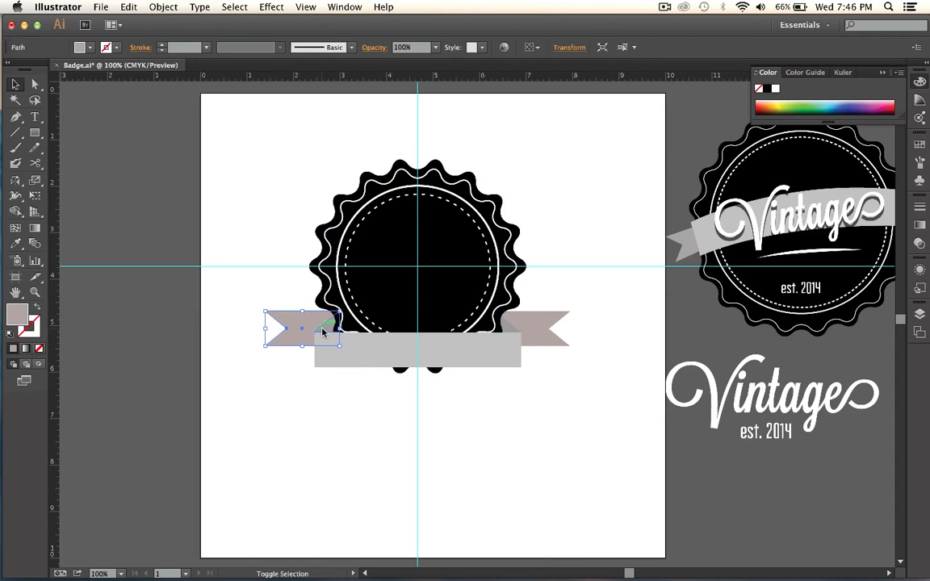
left_click(353, 353, "shift")
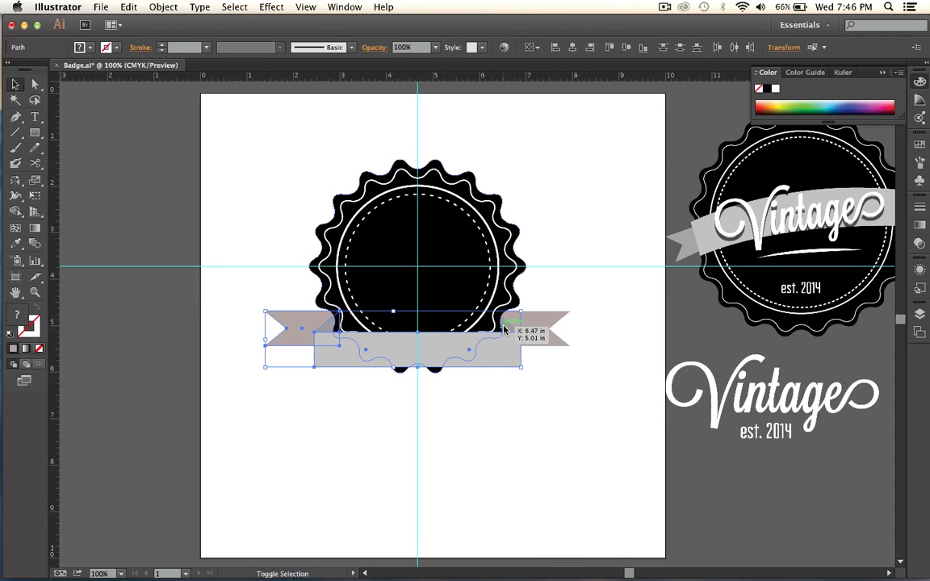
left_click(547, 326, "shift")
left_click_drag(481, 353, 483, 342)
left_click(519, 394)
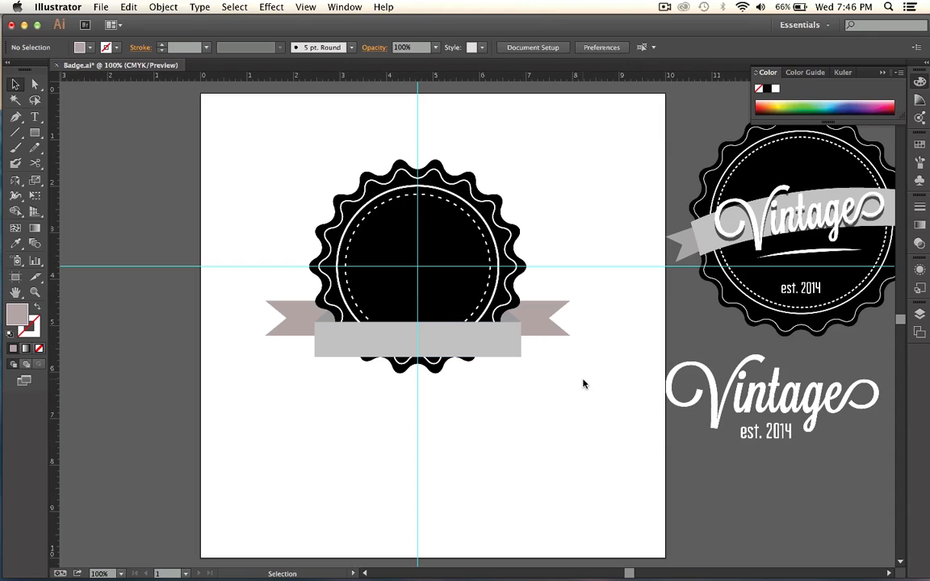
Undo the ribbon's placement on the badge, going back to the complete mirrored ribbon below it.
left_click(537, 319)
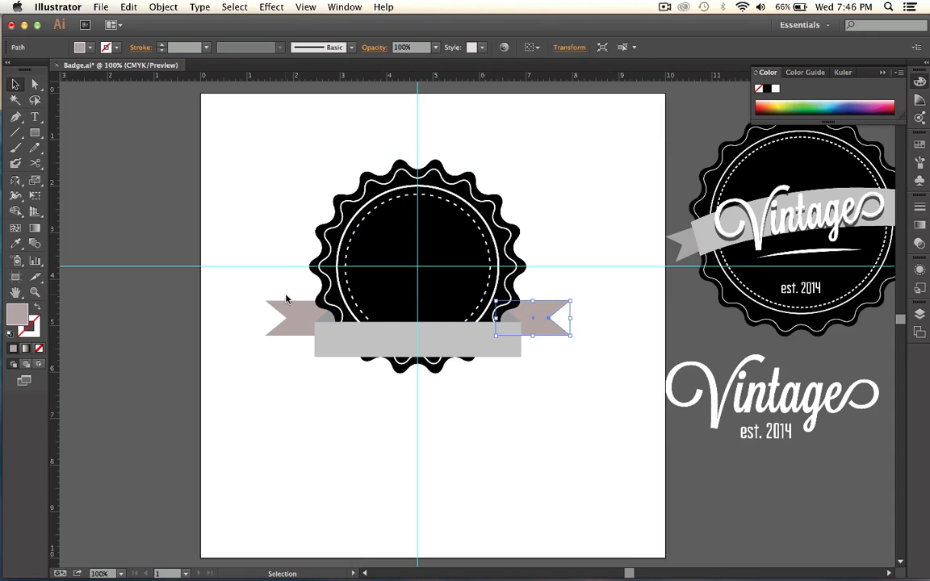
key("super+z")
key("super+z")
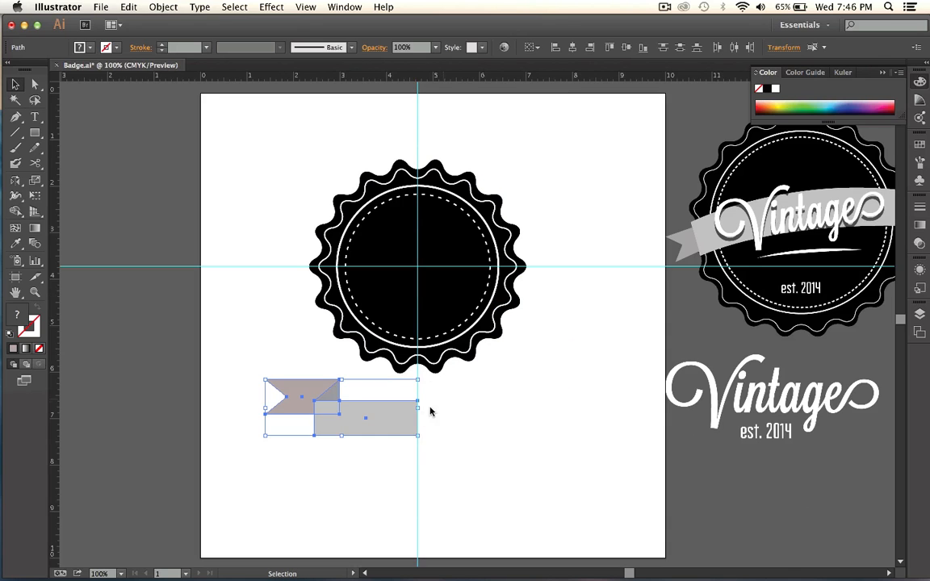
left_click(129, 7)
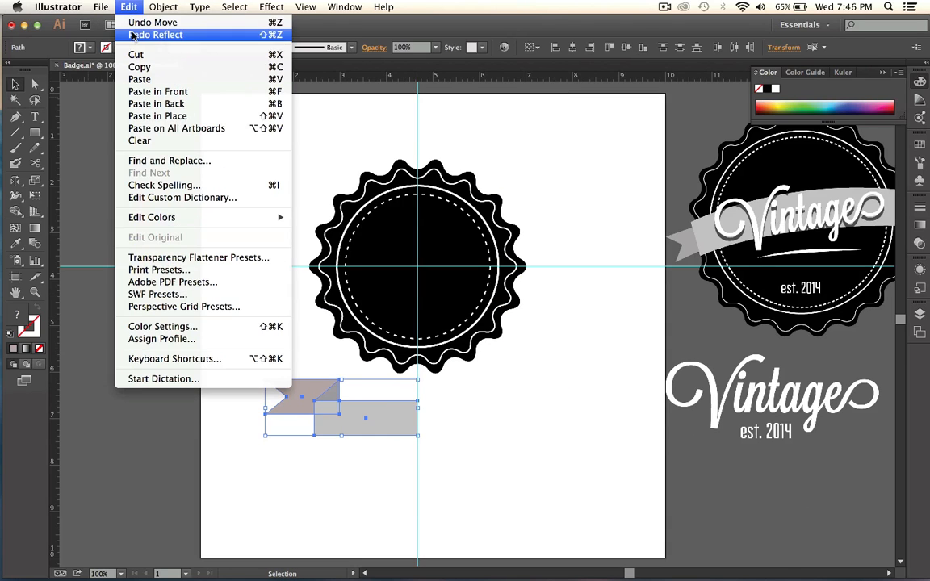
left_click(137, 35)
left_click(499, 501)
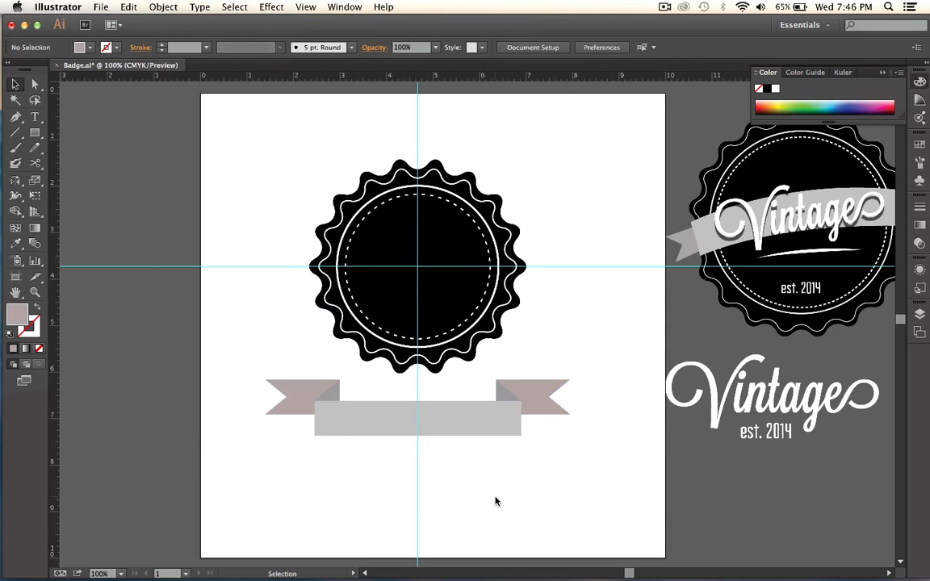
Draw a rectangle about 4 by 0.8 in below the ribbon, filled with the front band's sampled light gray and roughly centered on the vertical guide.
left_click(35, 134)
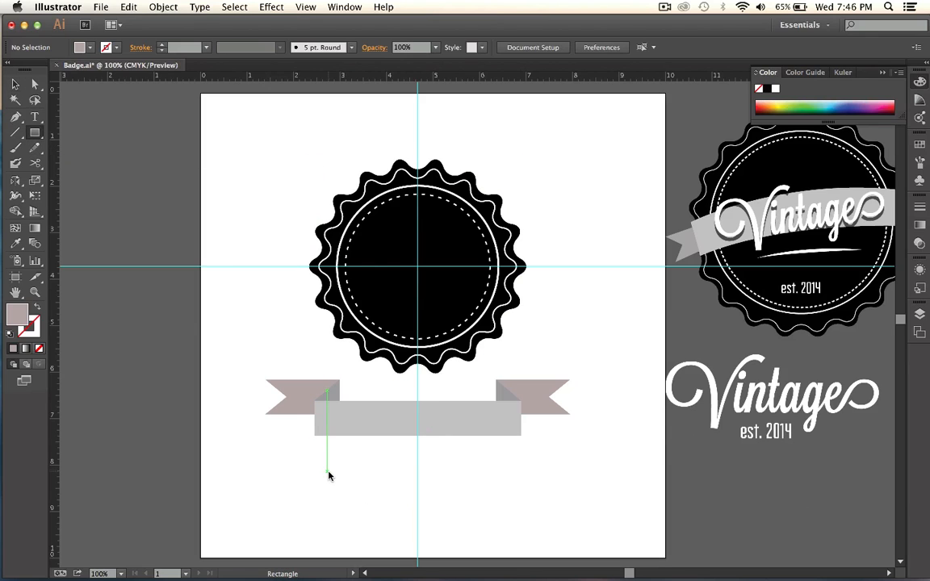
left_click_drag(337, 489, 521, 525)
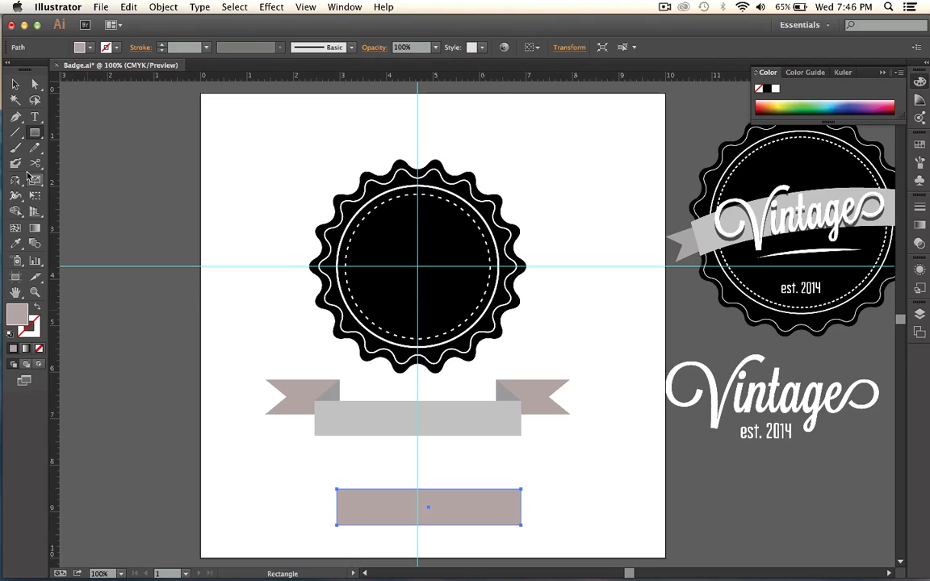
key("i")
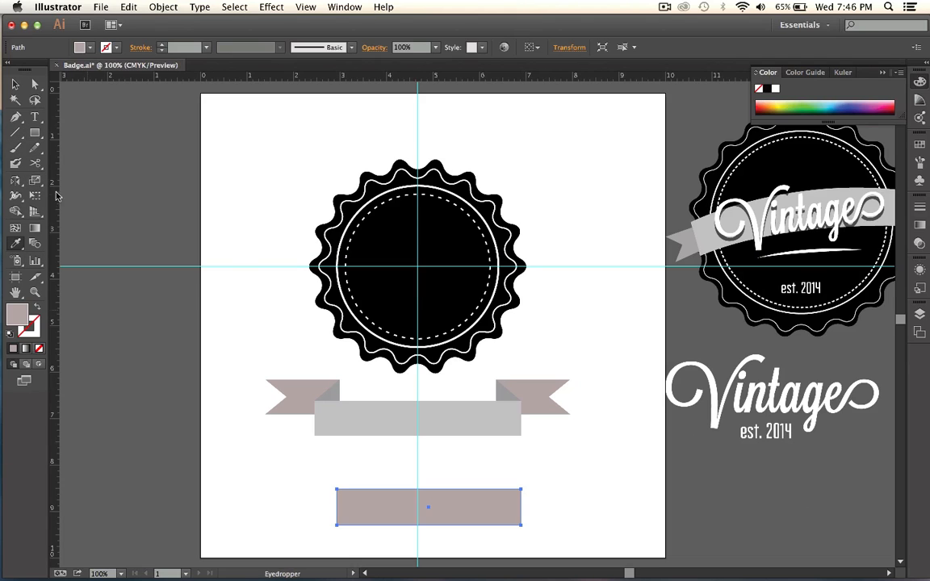
left_click(332, 416)
left_click(15, 84)
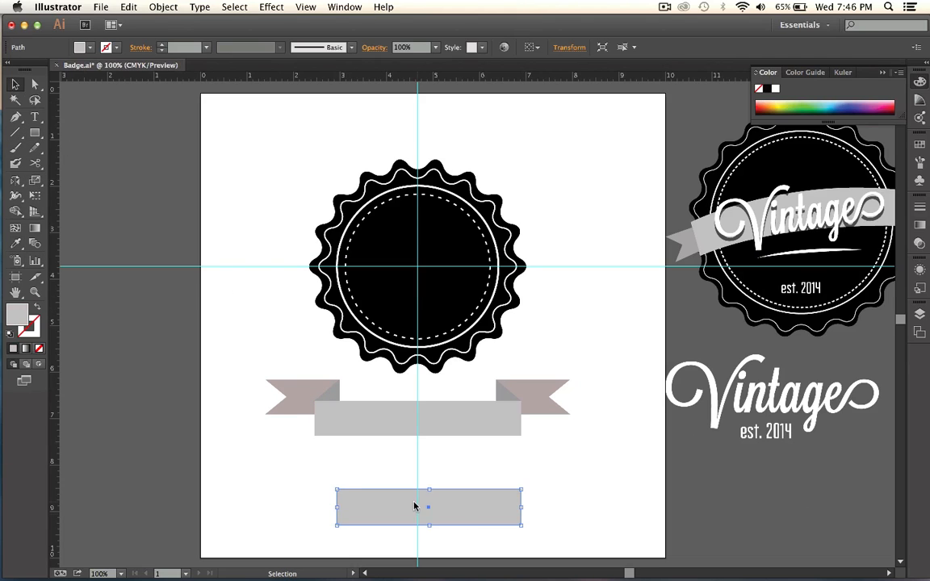
mouse_move(405, 511)
left_mouse_down()
mouse_move(386, 493)
mouse_move(397, 492)
left_mouse_up()
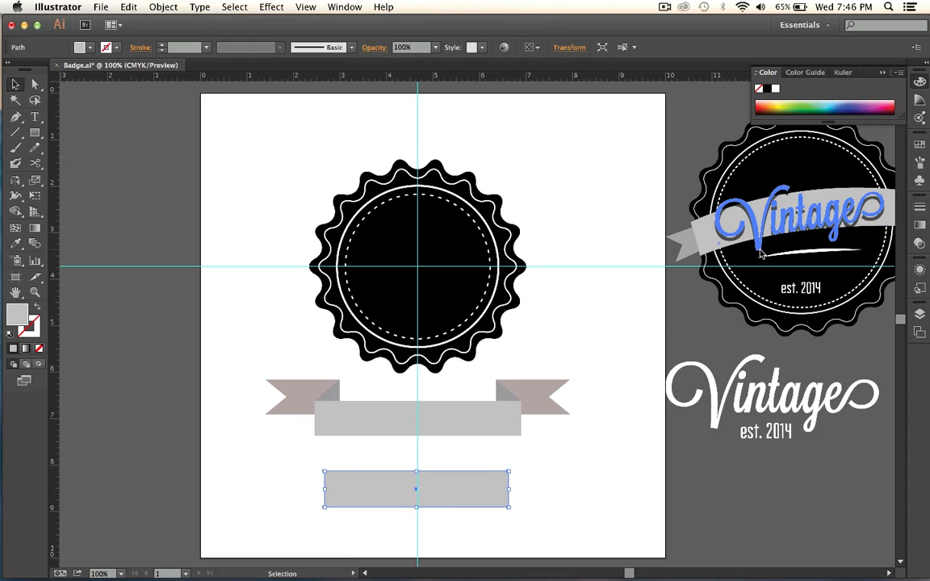
Warp the new rectangle with a horizontal Arc at 15% bend, 5% horizontal and -2% vertical distortion, and expand its appearance.
scroll(761, 254, "right", 5)
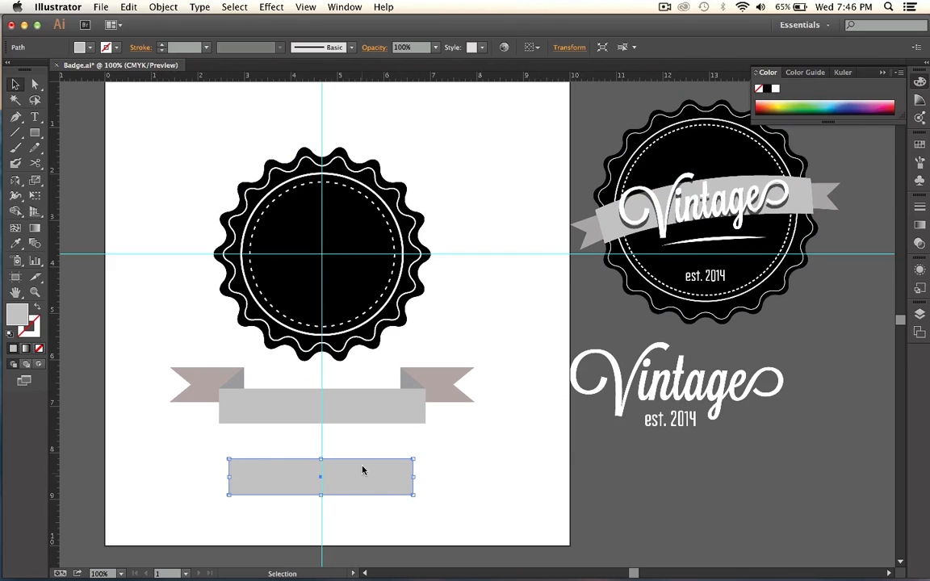
left_click(270, 7)
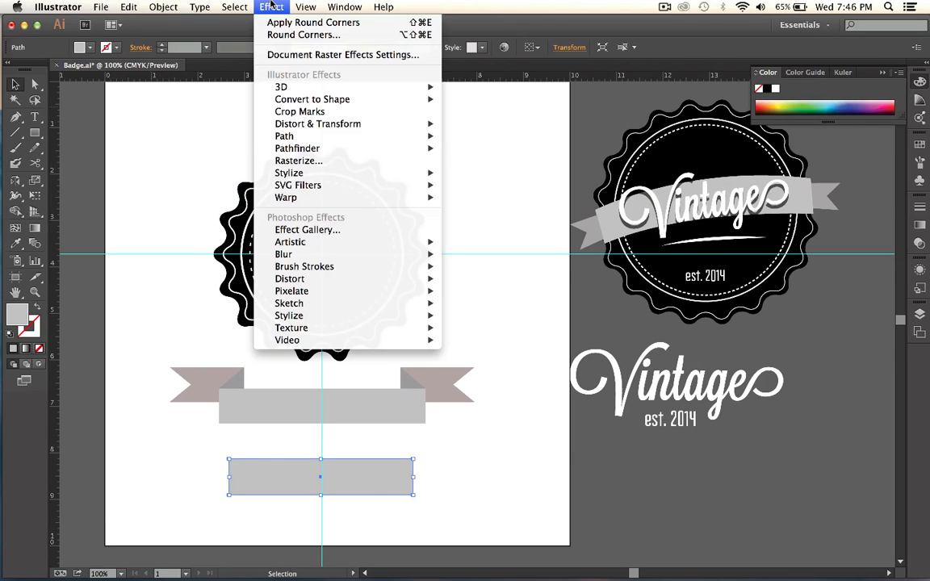
mouse_move(300, 198)
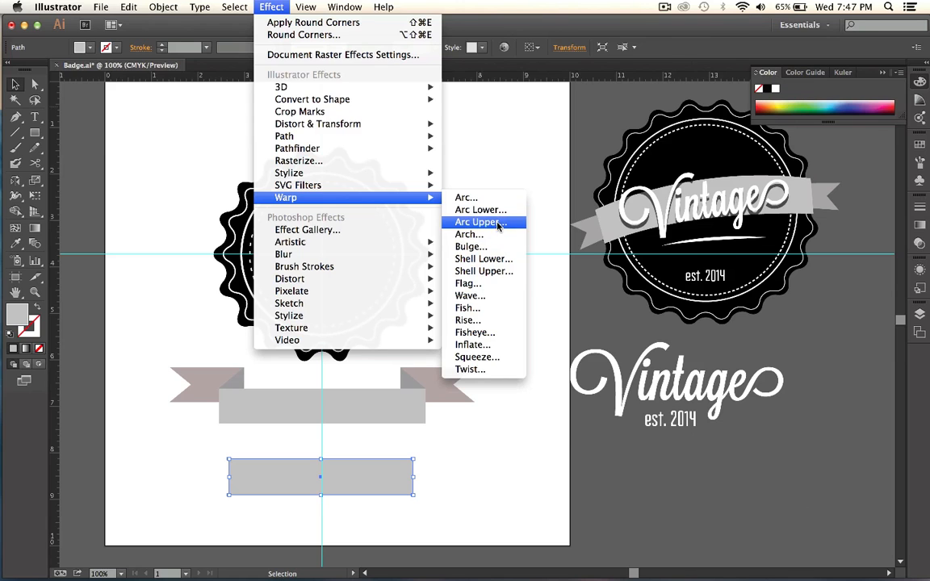
left_click(493, 246)
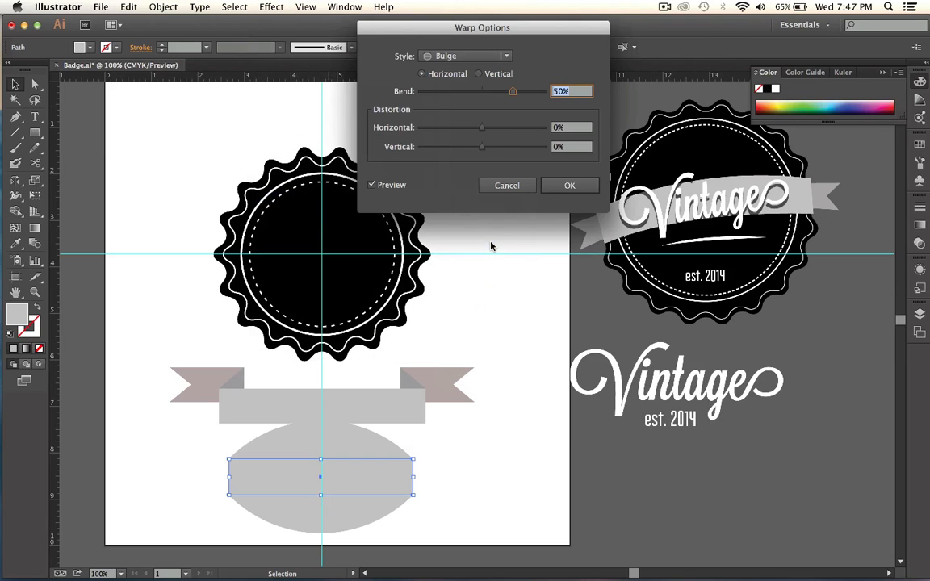
left_click(452, 56)
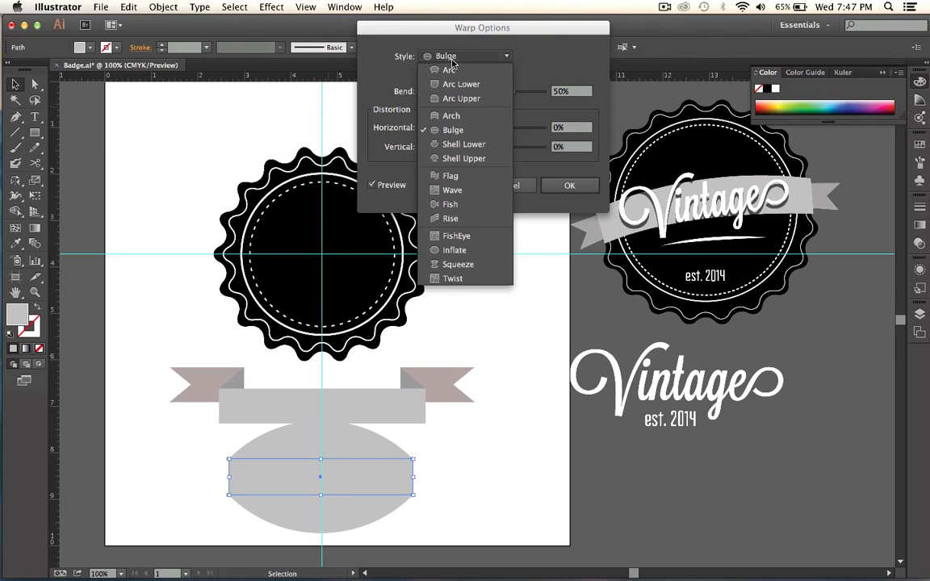
left_click(454, 70)
left_click_drag(513, 91, 490, 97)
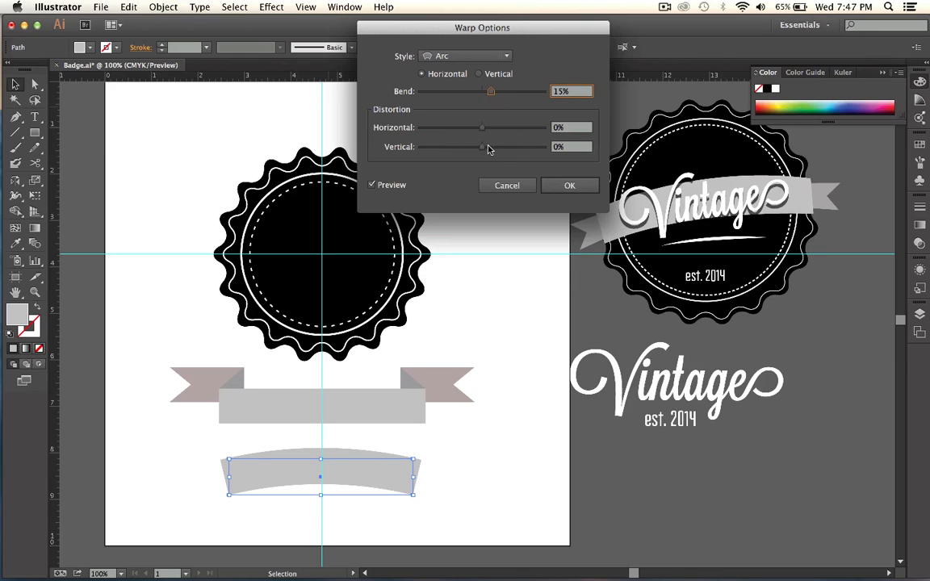
mouse_move(487, 148)
left_mouse_down()
mouse_move(477, 129)
mouse_move(486, 129)
left_mouse_up()
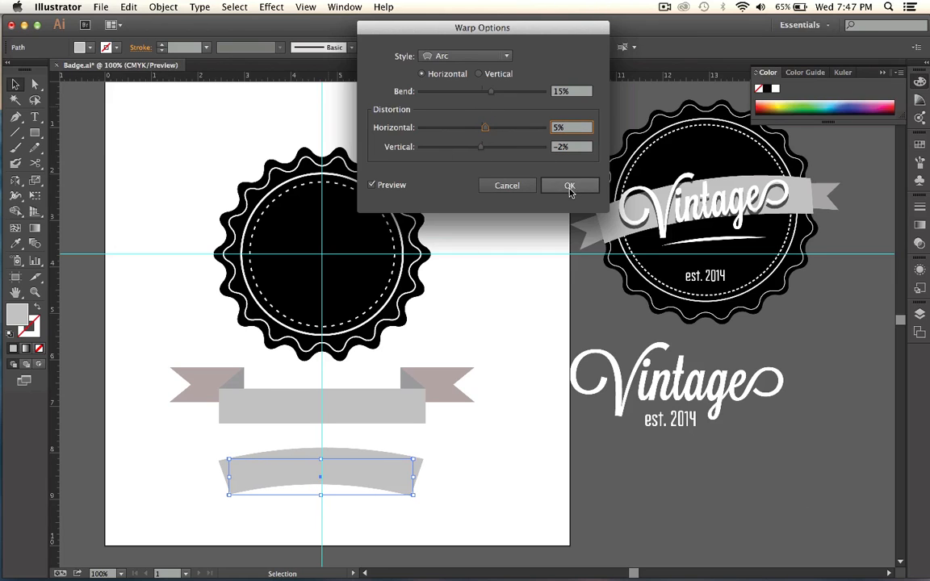
key("Return")
left_click(162, 6)
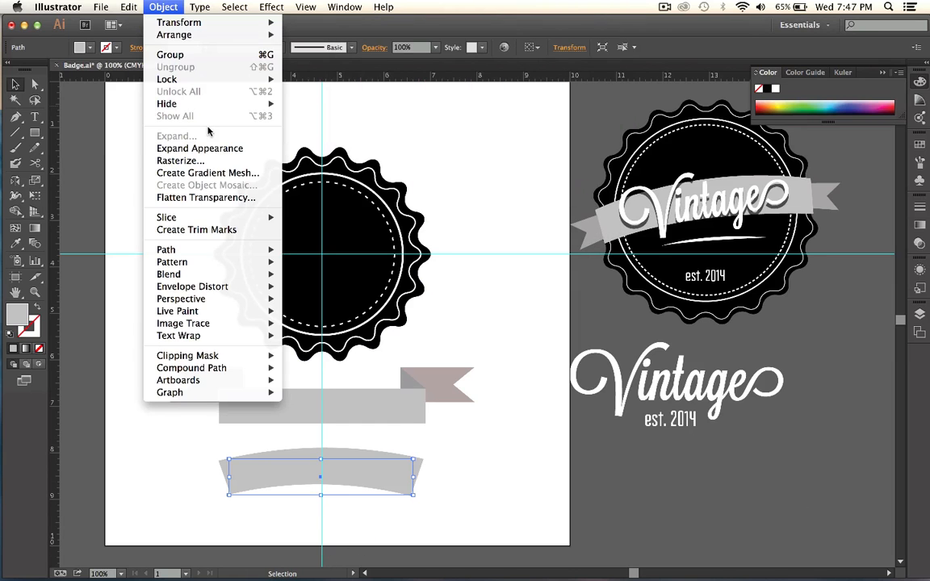
left_click(194, 134)
Try placing the arched band across the middle of the badge at an upward tilt, and undo the placement.
left_click_drag(378, 460, 368, 247)
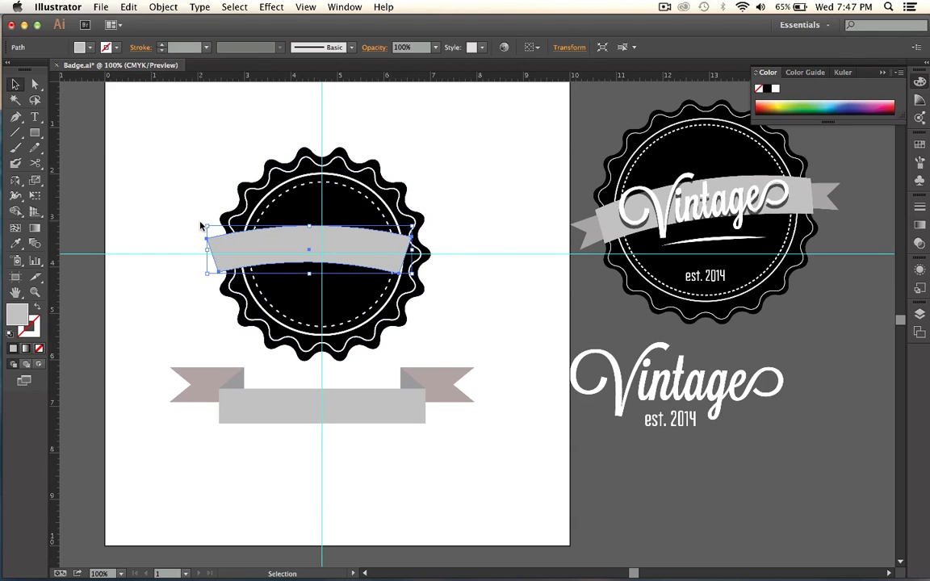
left_click_drag(201, 226, 202, 251)
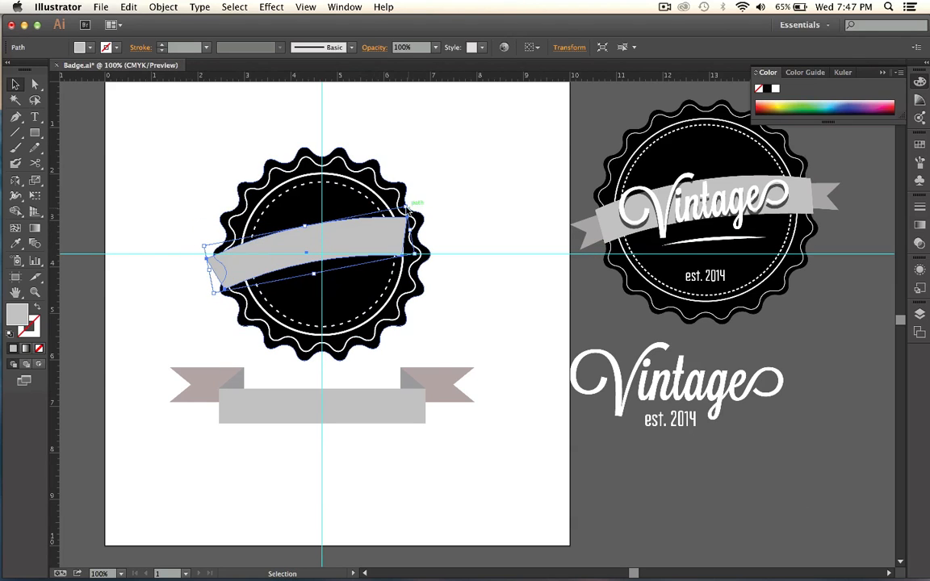
left_click_drag(407, 208, 382, 214)
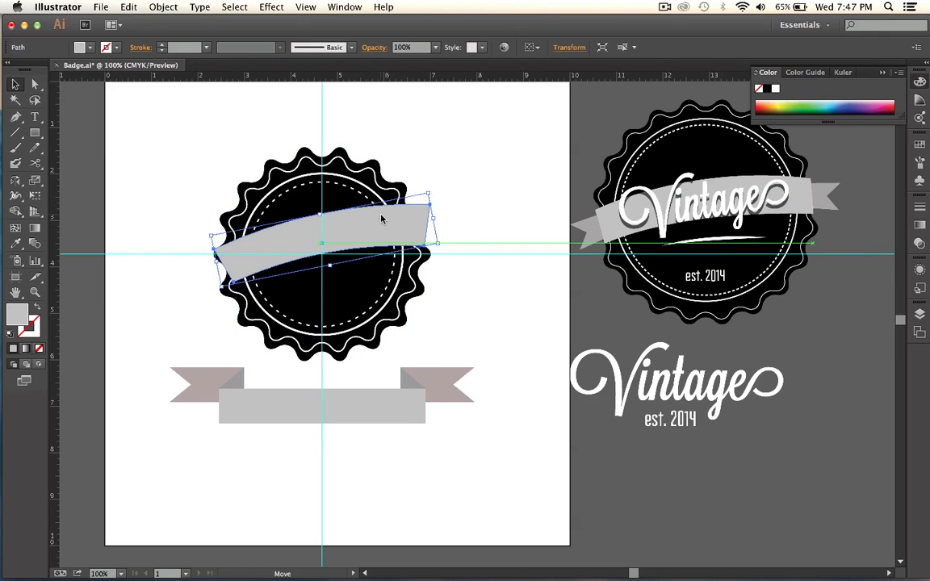
key("super+z")
key("super+z")
key("super+z")
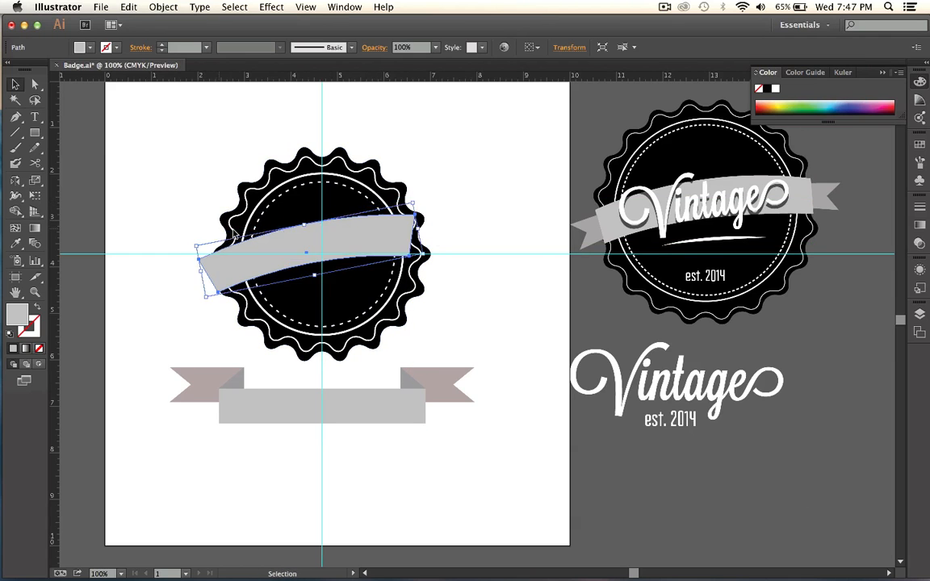
key("super+z")
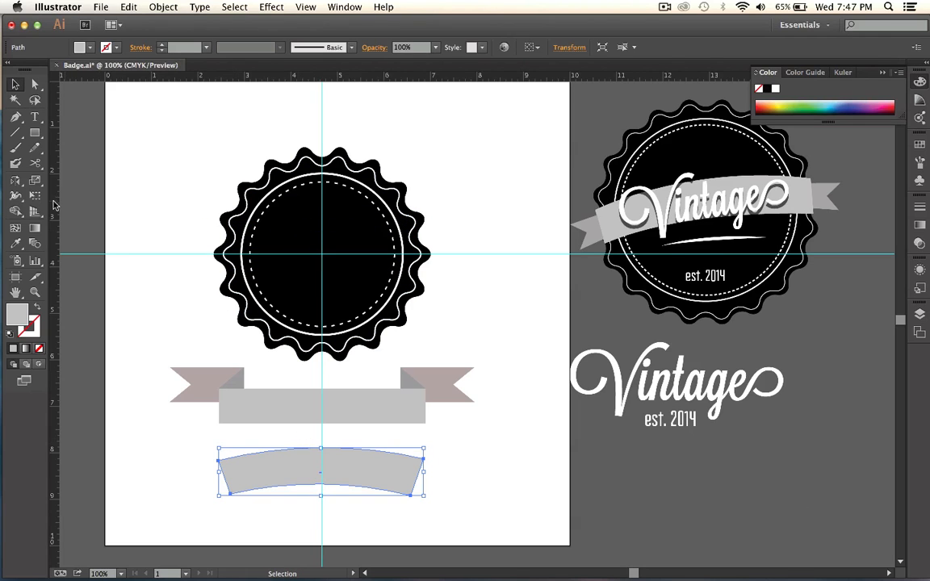
Draw a small closed four-sided ribbon tail with the Pen tool, attached to the left end of the arched band.
left_click(15, 116)
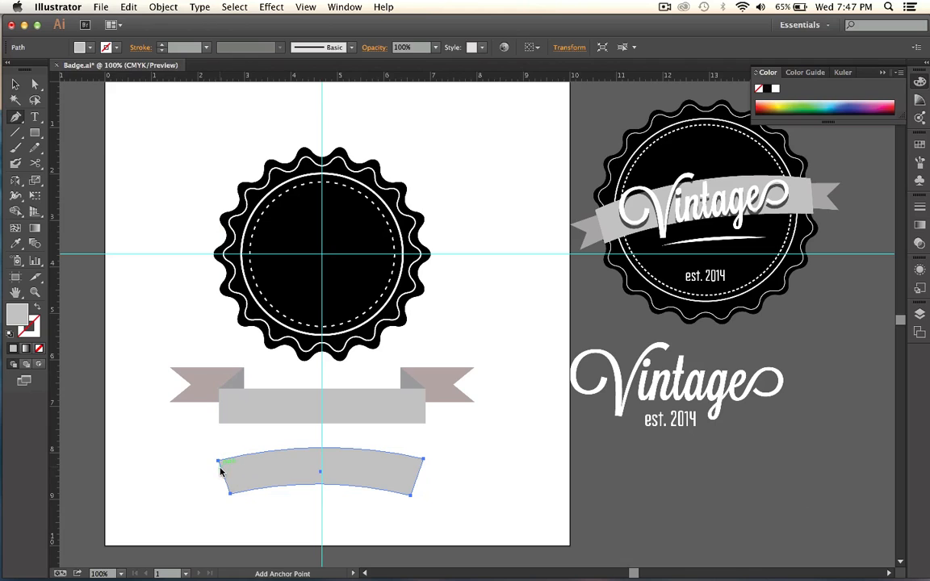
left_click(16, 84)
left_click(88, 177)
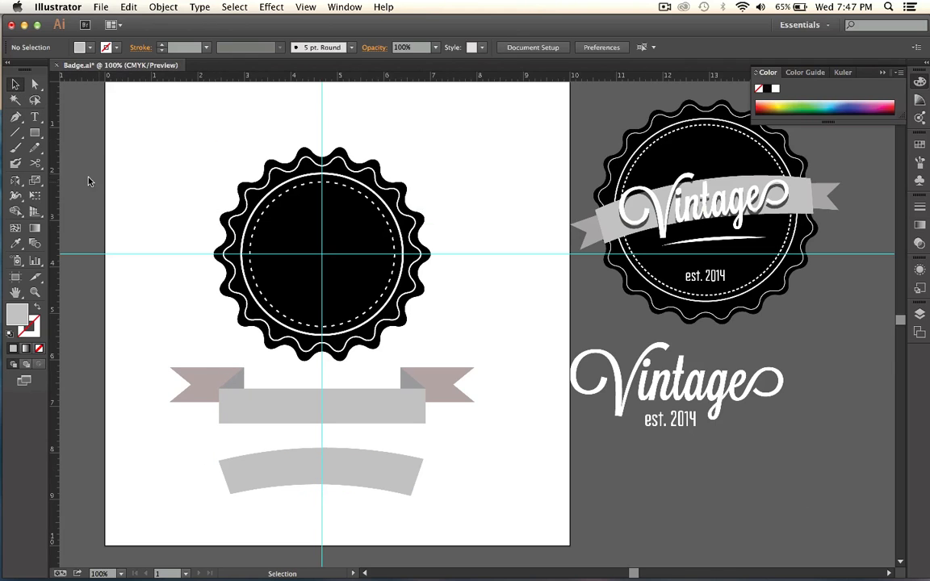
left_click(17, 118)
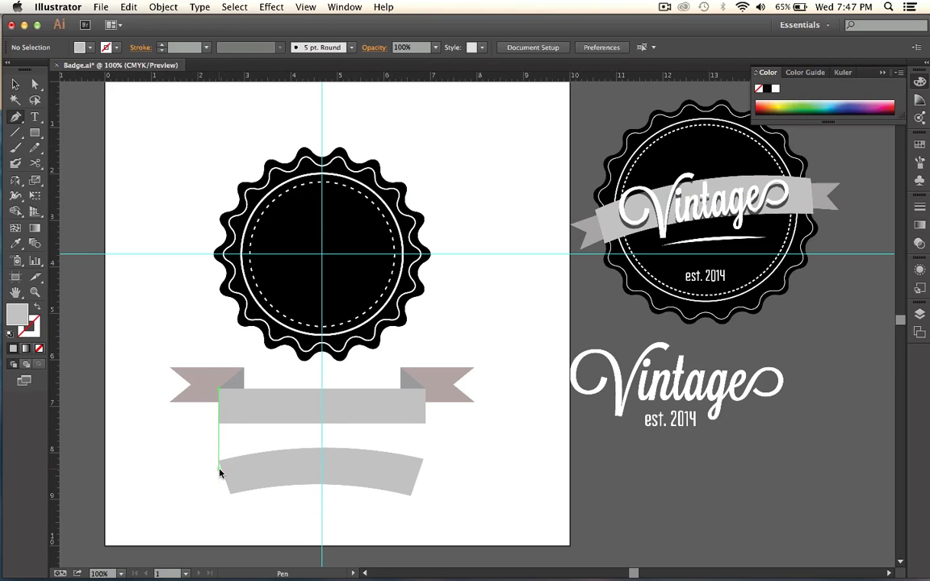
left_click_drag(221, 470, 197, 484)
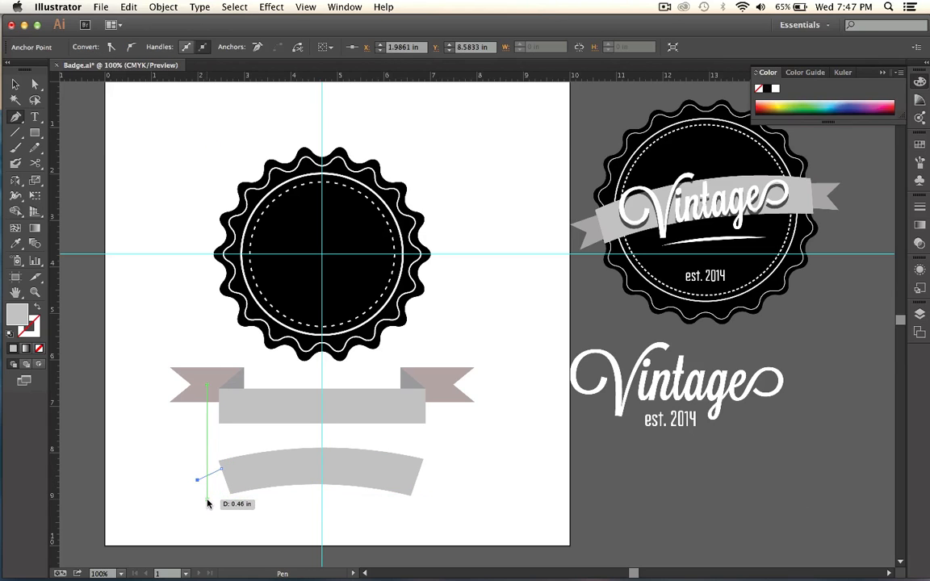
left_click(207, 499)
left_click(230, 489)
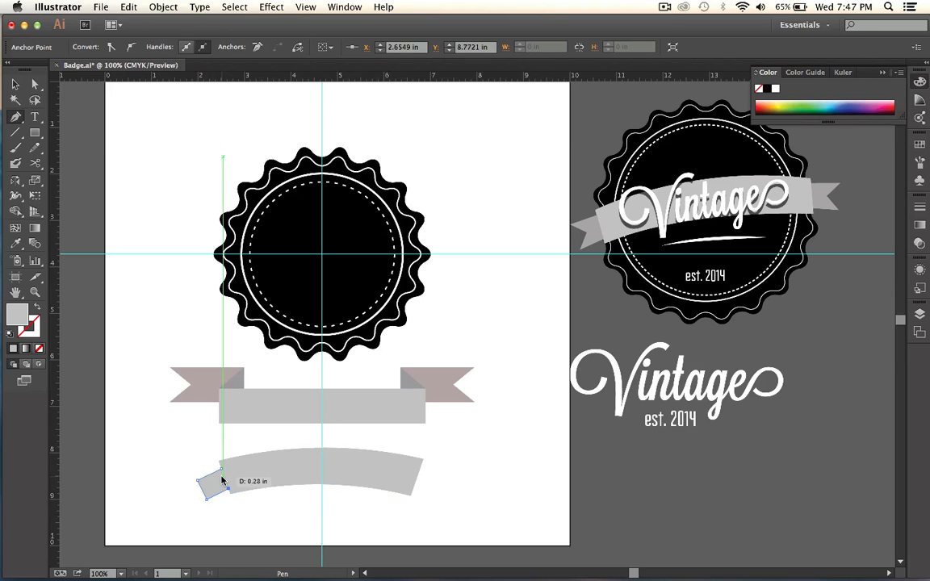
left_click(221, 471)
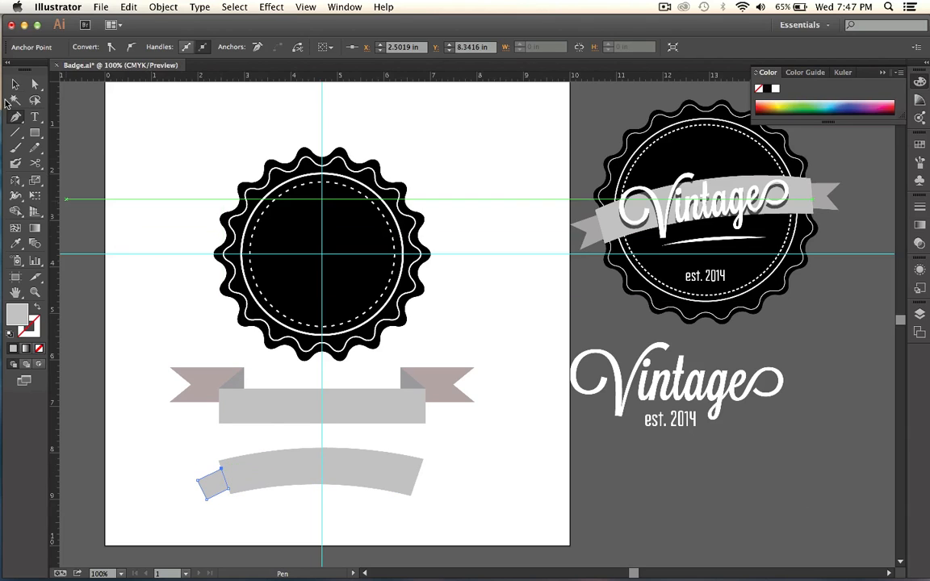
Pull the two outer corners of the small tail outward and apart so it flares away from the arched band.
key("v")
key("a")
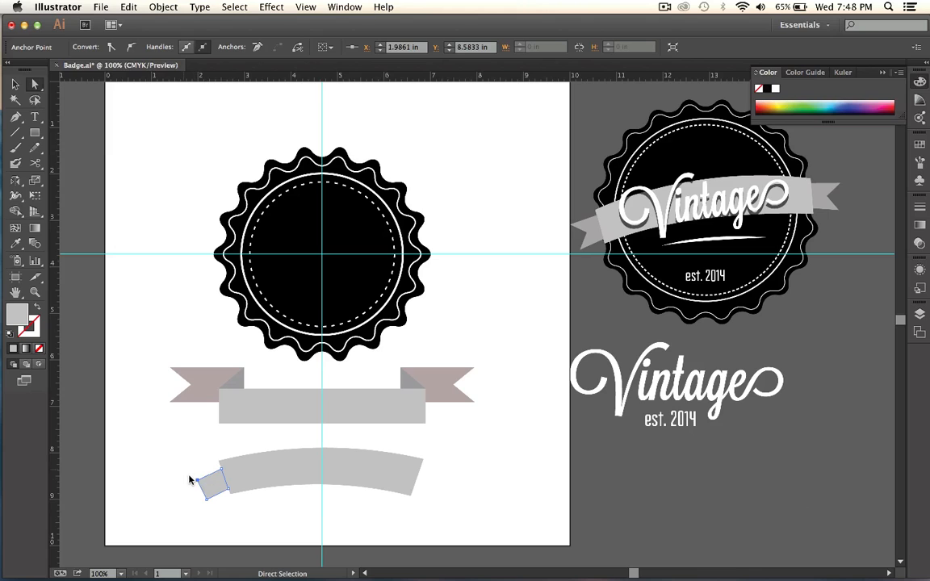
left_click_drag(184, 468, 208, 516)
left_click_drag(197, 480, 208, 508)
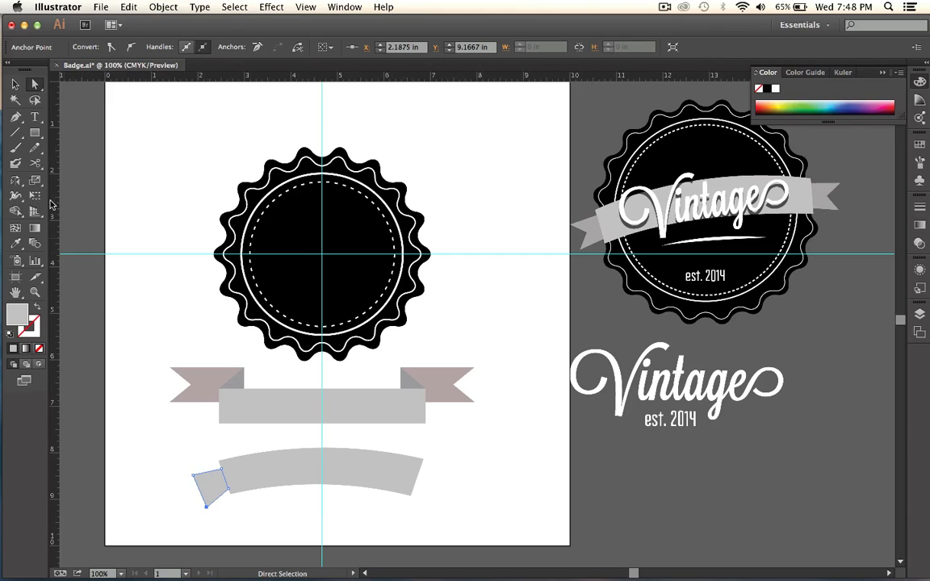
Add an anchor point midway along the tail's outer edge and move it inward to form a swallowtail notch.
left_click(15, 117)
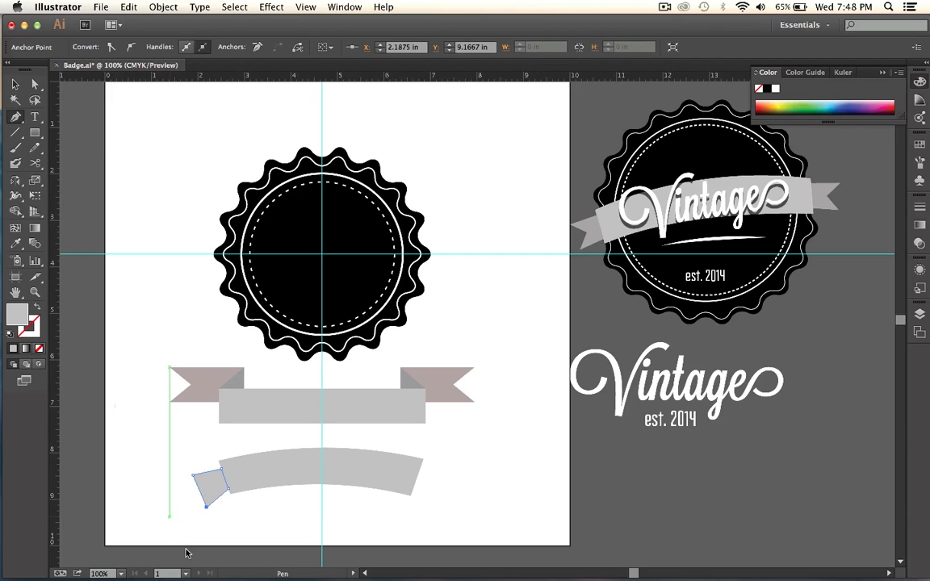
left_click(198, 489)
key("super+z")
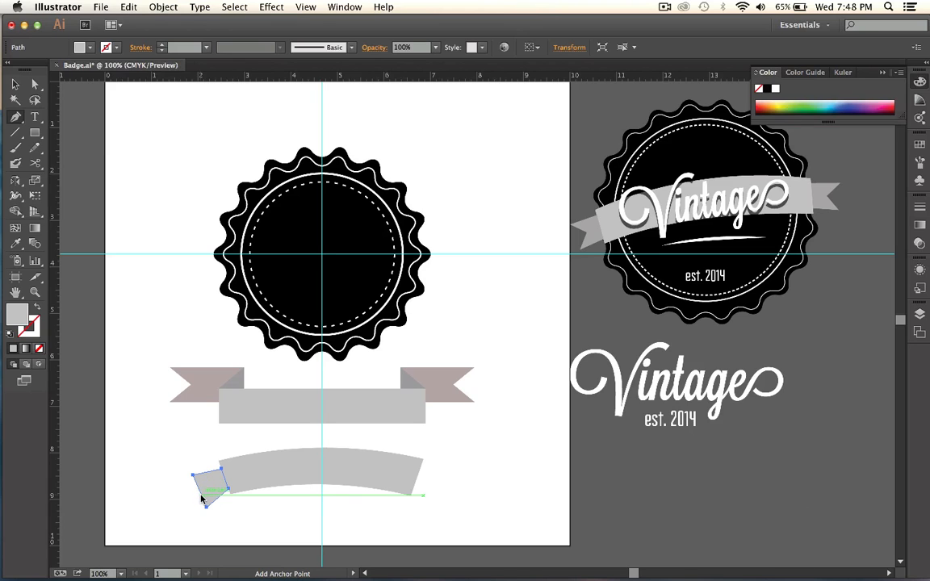
left_click(198, 491)
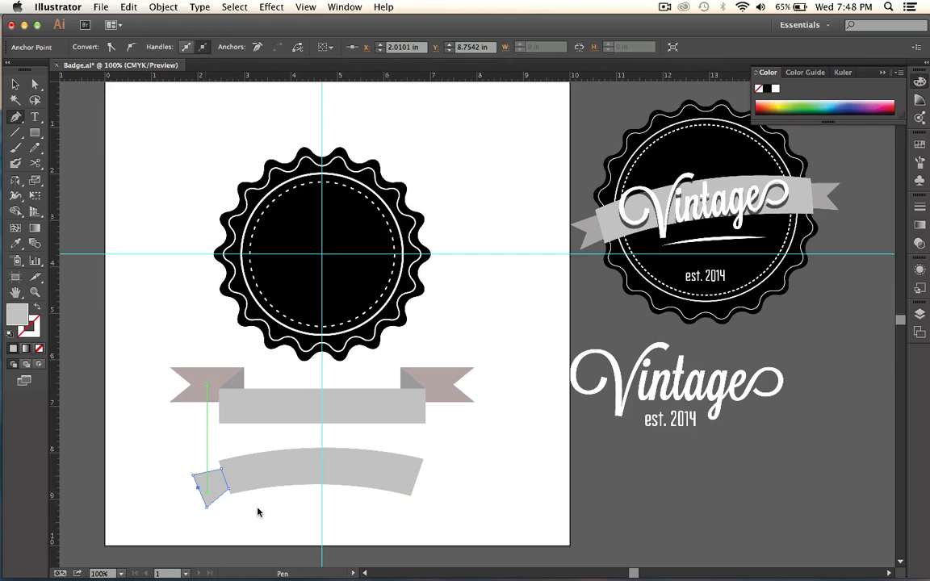
left_click(199, 491)
left_click(200, 491)
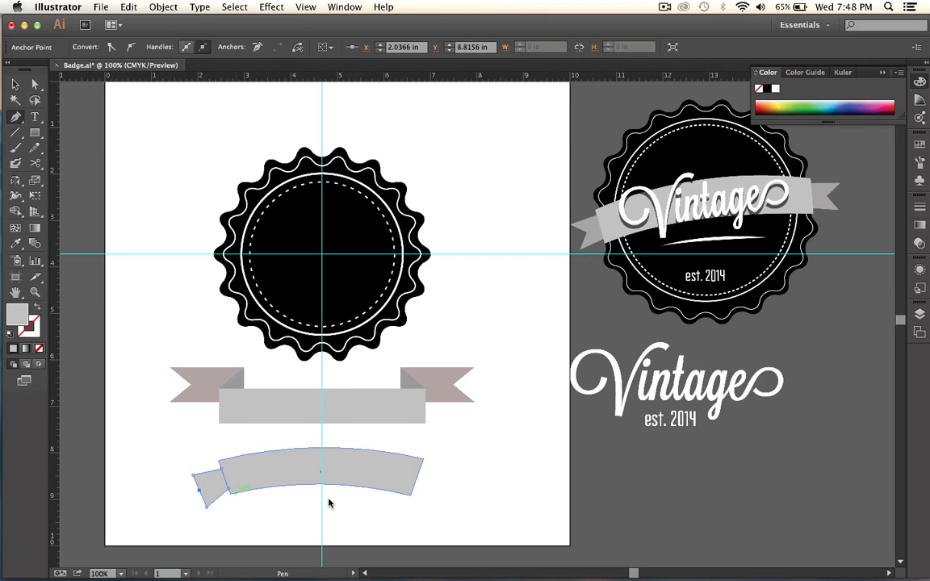
left_click(36, 86)
left_click_drag(199, 492, 213, 483)
left_click(252, 512)
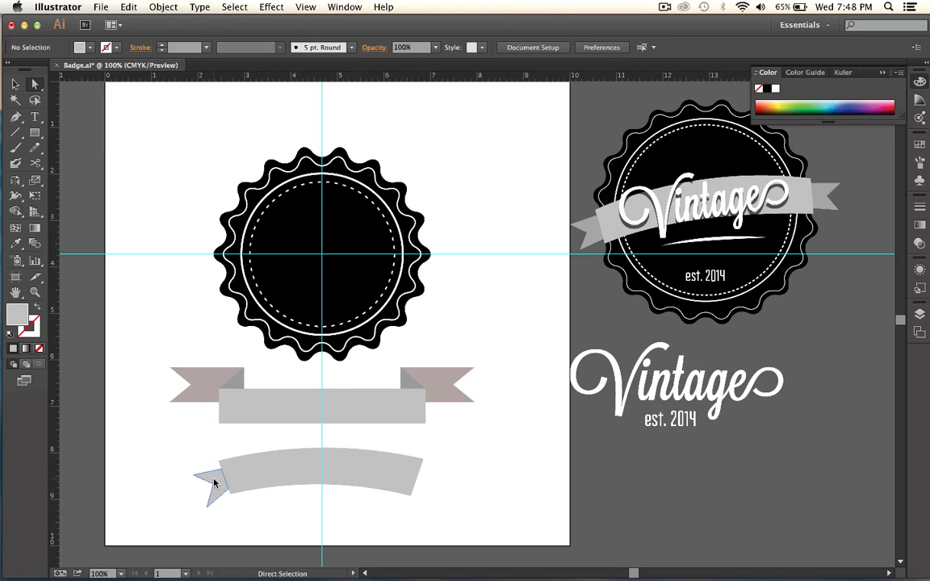
Fine-tune the position of the swallowtail notch point on the left ribbon tail.
left_click(214, 482)
left_click(212, 484)
left_click_drag(212, 486, 209, 485)
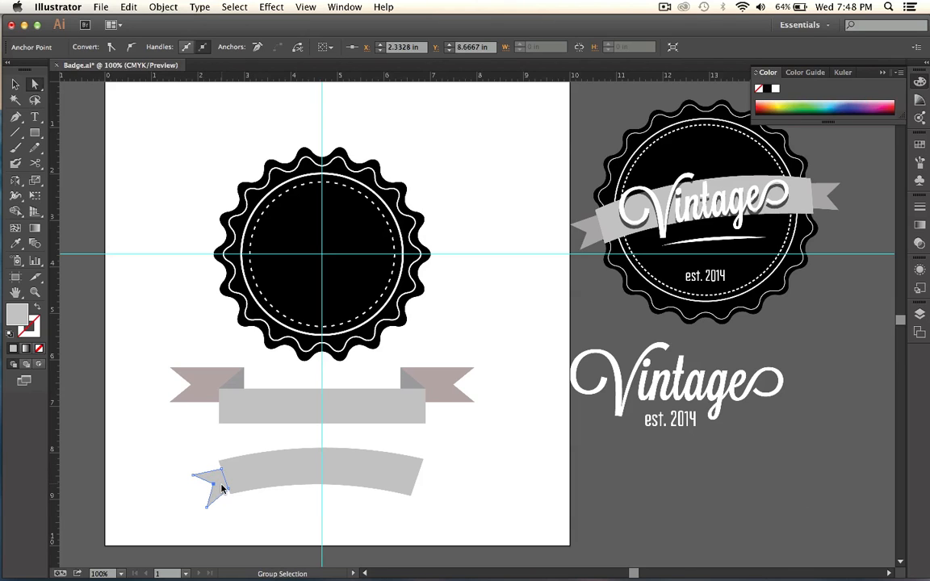
Copy the left tail to the right end of the arched band and rotate it so its notch faces outward.
key("v")
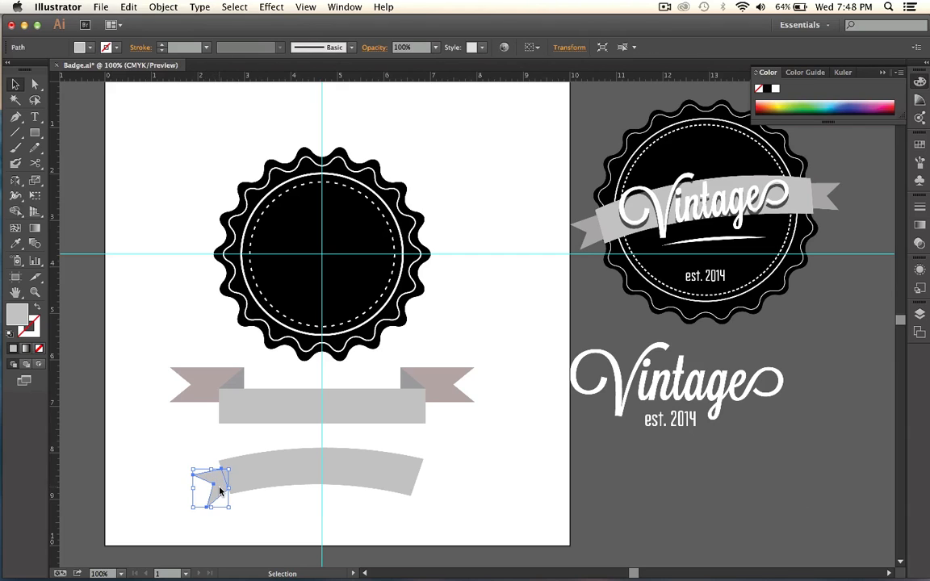
left_click_drag(206, 481, 425, 503)
left_click_drag(452, 471, 413, 487)
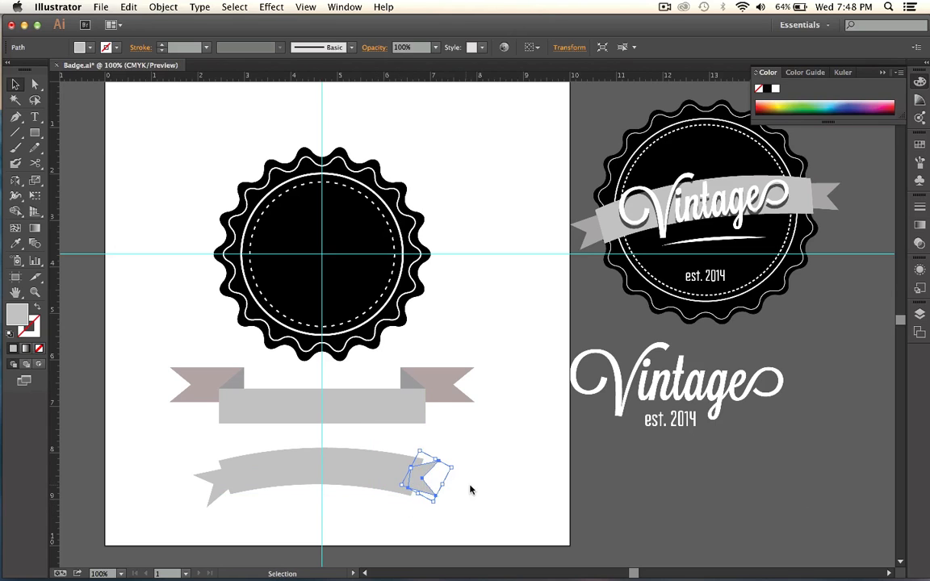
Send the right tail to the back so it sits behind the arched band.
right_click(418, 481)
mouse_move(468, 553)
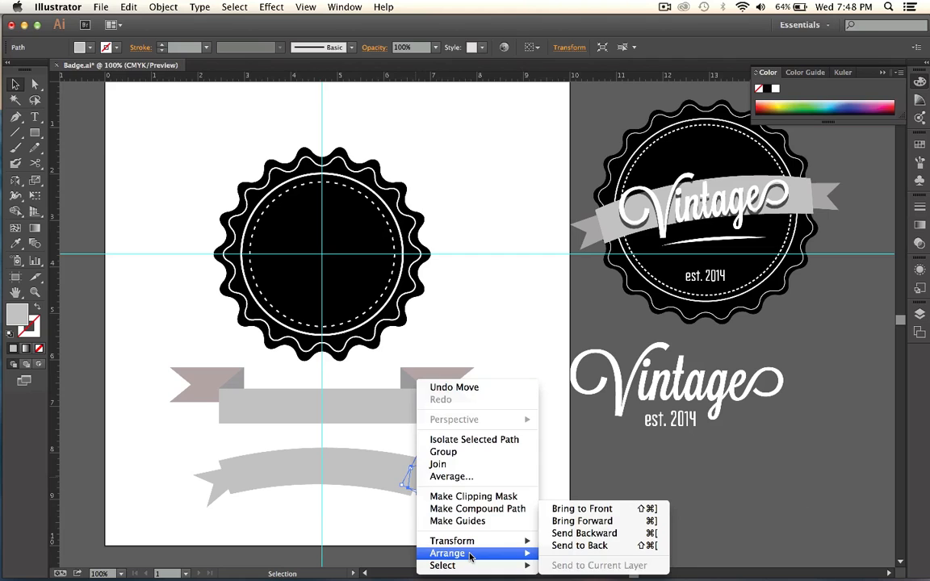
left_click(560, 546)
left_click(525, 490)
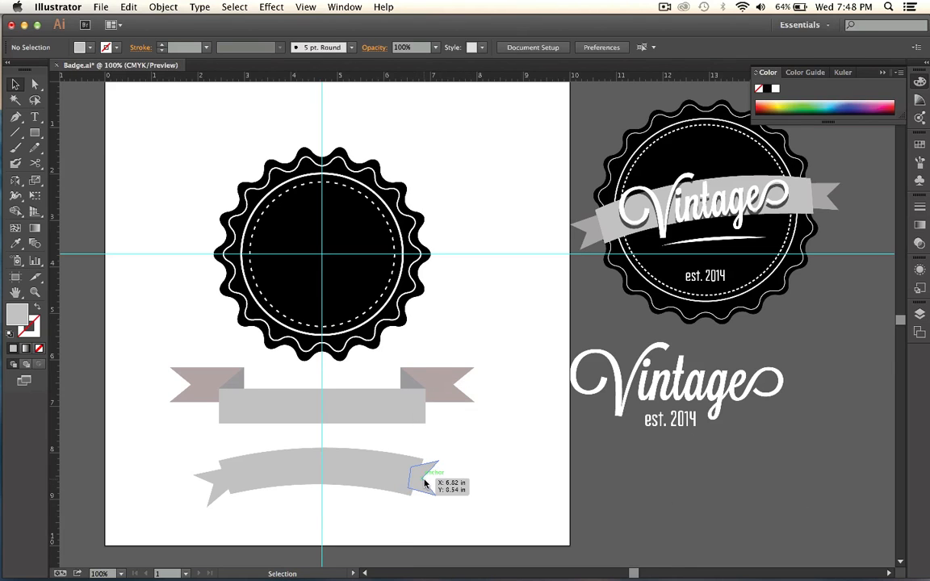
Rotate the right tail slightly to follow the band's end and nudge it down a little.
left_click_drag(426, 477, 432, 505)
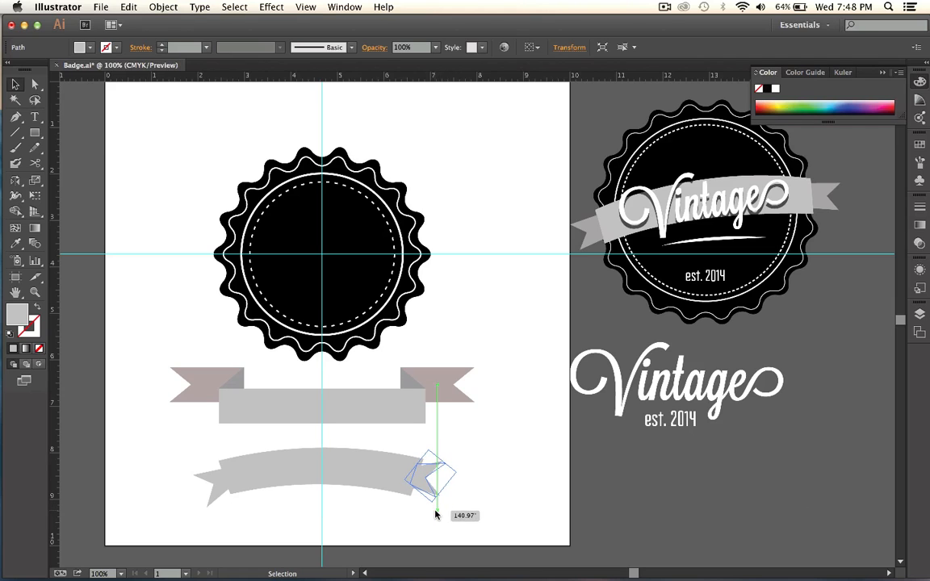
left_click(486, 505)
left_click(421, 478)
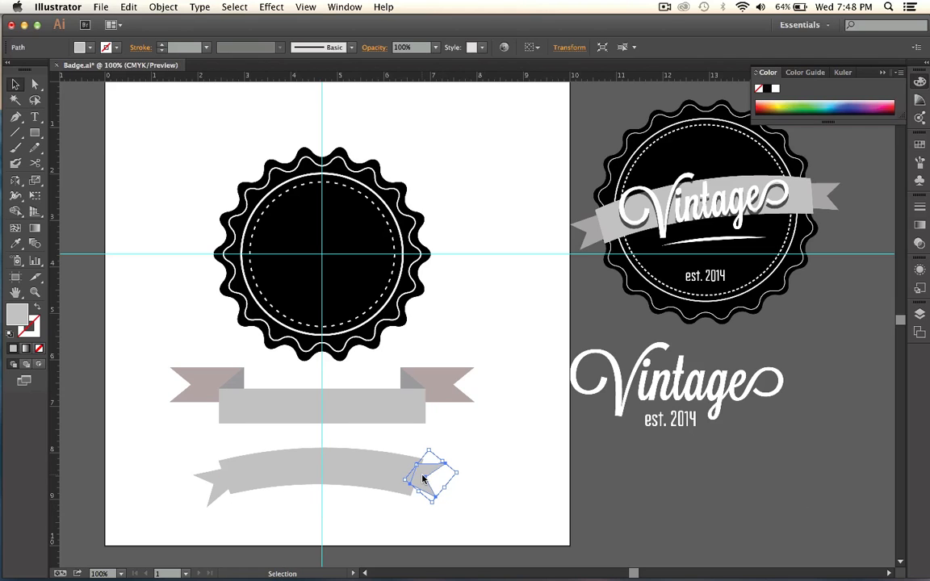
key("Down")
key("Down")
key("Down")
key("Down")
key("Down")
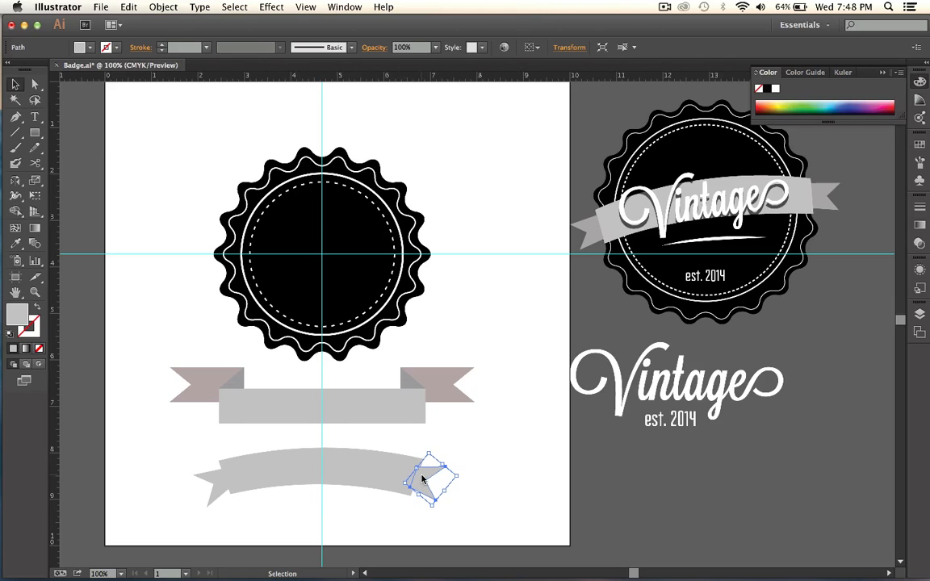
Fill the right tail with the darker gray A0A0A0.
double_click(18, 317)
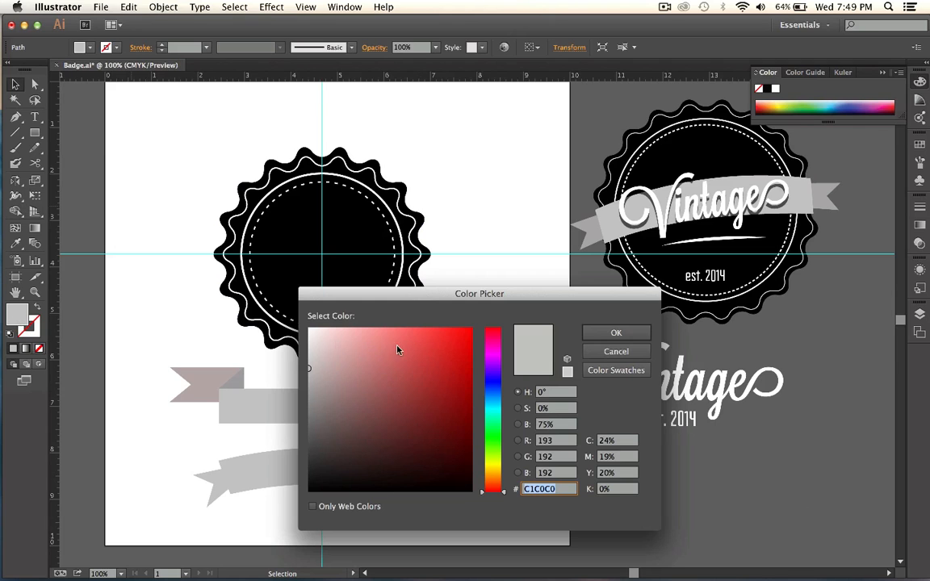
left_click_drag(319, 370, 307, 387)
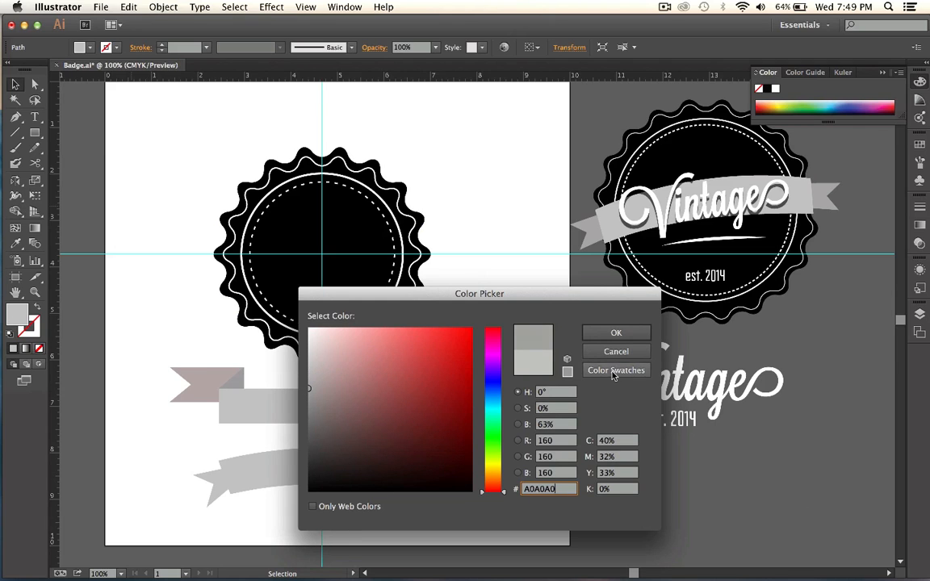
left_click(616, 334)
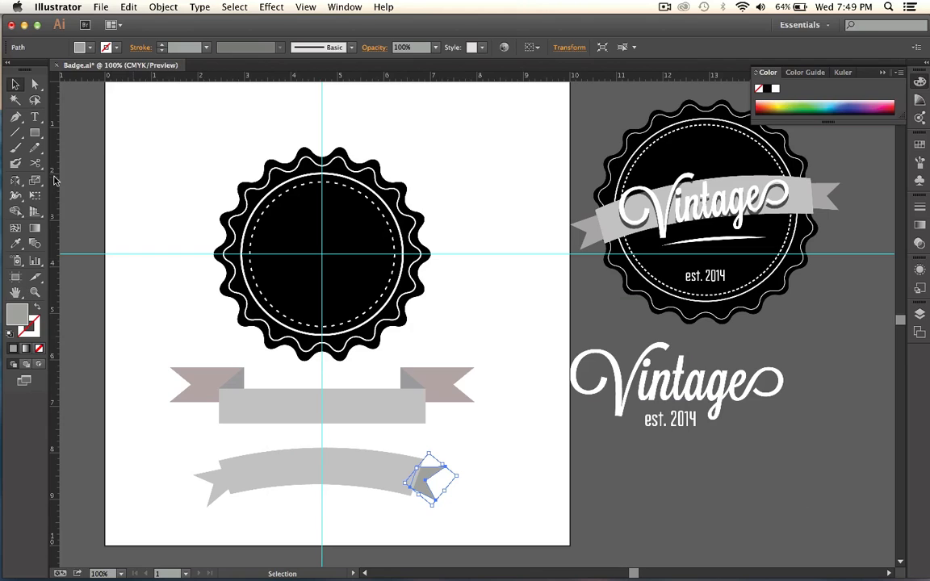
Match the left tail's fill to the right tail's gray by sampling it with the Eyedropper.
key("i")
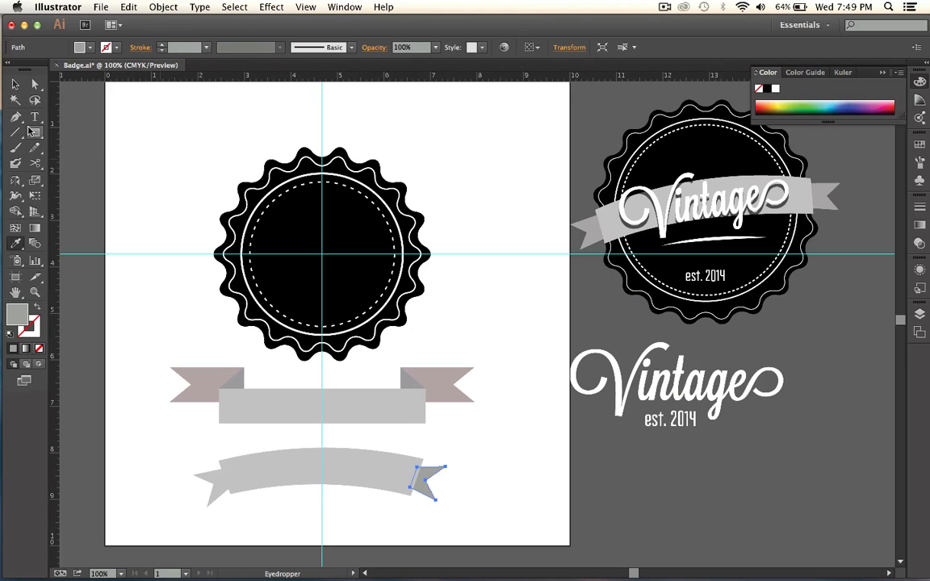
left_click(15, 84)
left_click(206, 481)
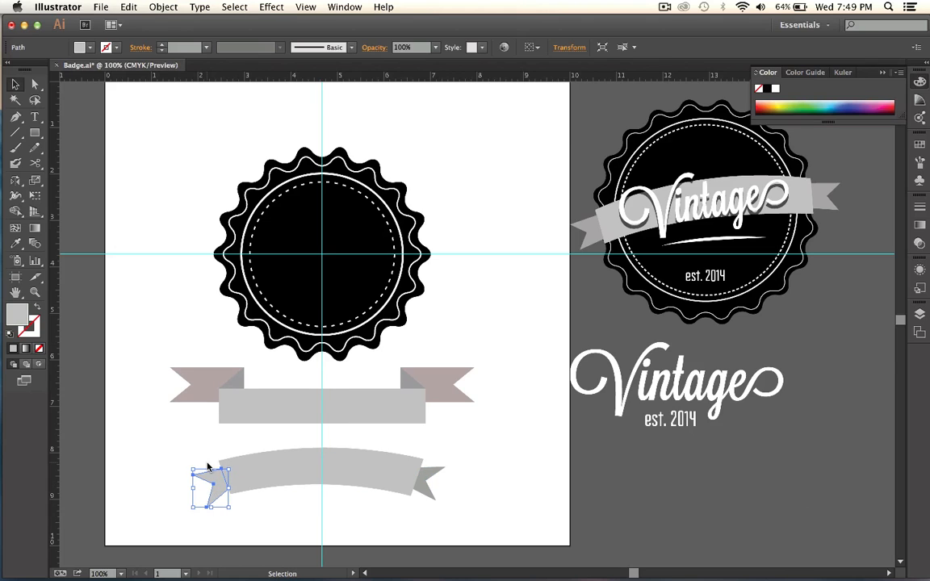
key("i")
left_click(427, 481)
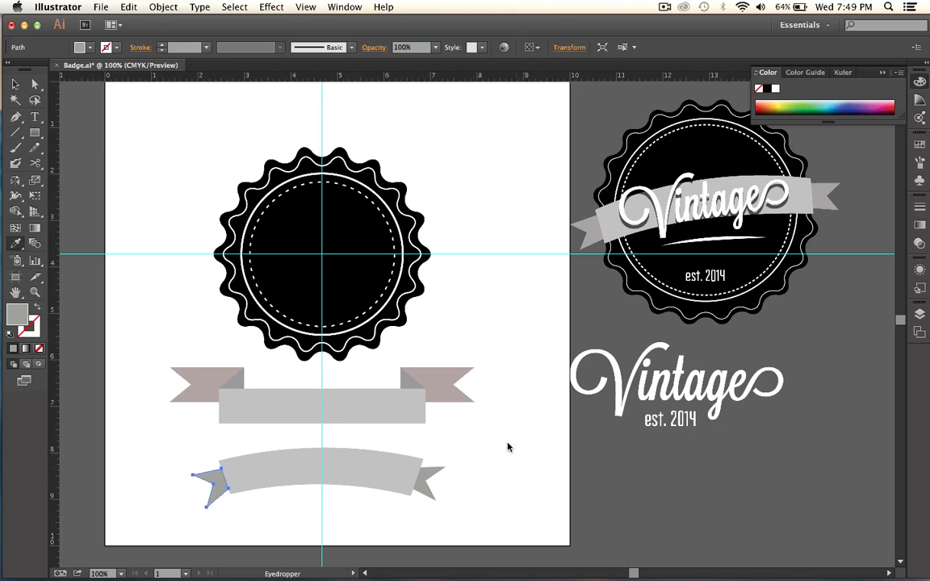
Move the band and both tails together onto the middle of the badge and tilt them upward to the right.
left_click(15, 83)
left_click_drag(171, 458, 452, 537)
left_click_drag(371, 475, 364, 247)
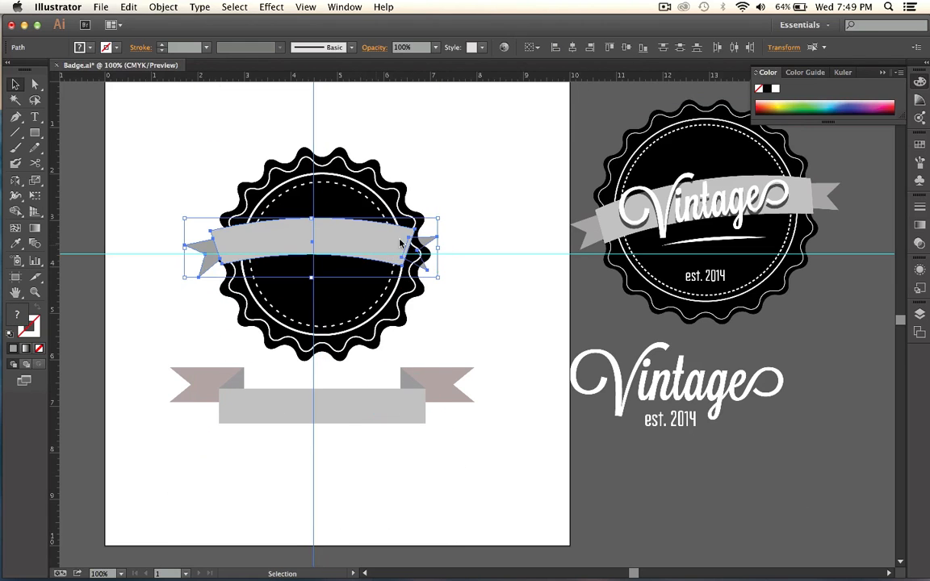
left_click_drag(442, 216, 431, 192)
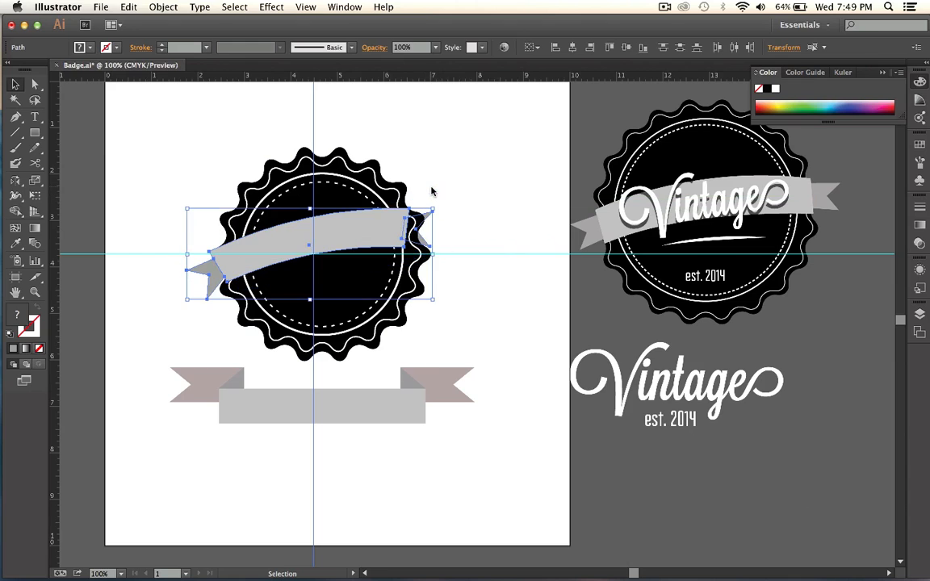
Bring the complete ribbon to the front, above the badge.
right_click(347, 229)
mouse_move(407, 323)
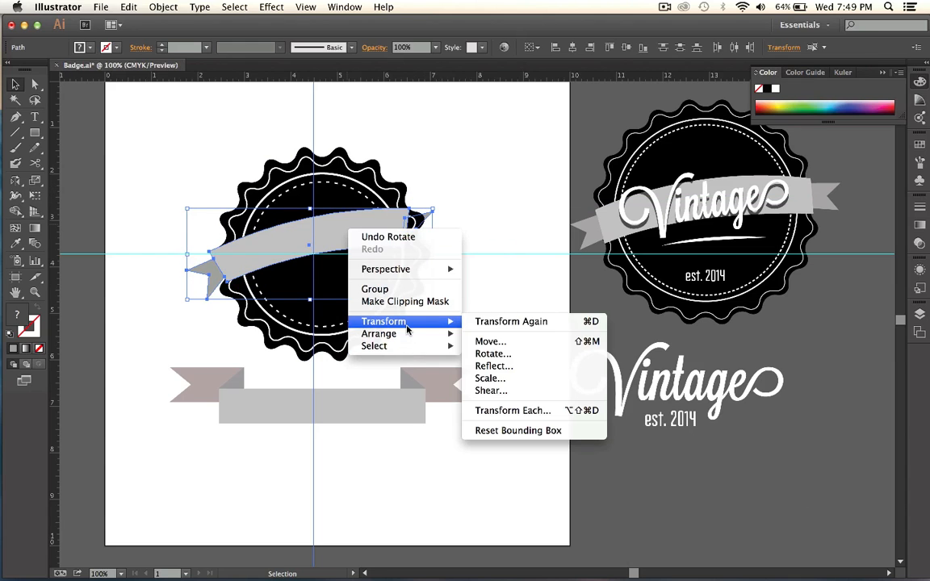
mouse_move(436, 334)
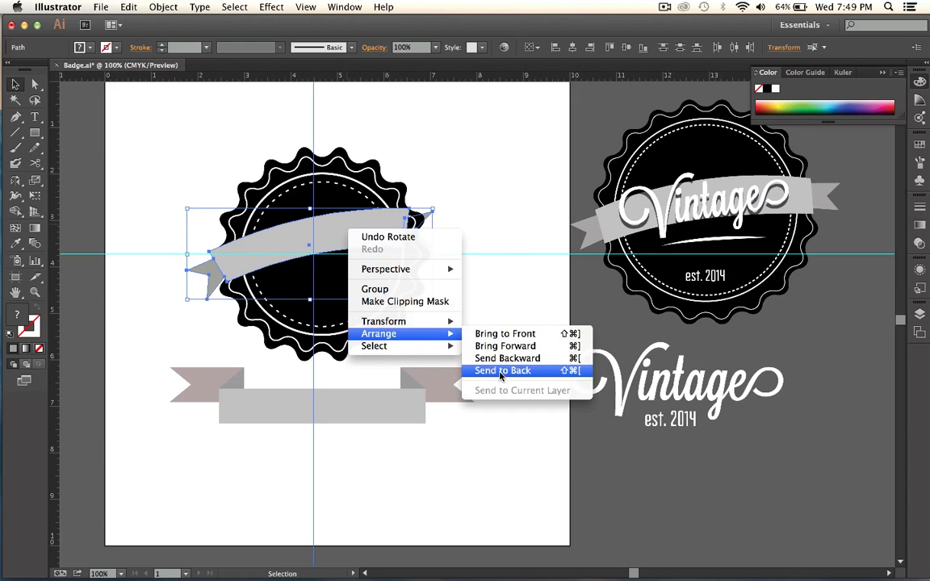
left_click(495, 333)
Enlarge the ribbon so both tails extend beyond the badge, and center it across the badge.
left_click_drag(368, 236, 377, 240)
left_click_drag(440, 214, 451, 207)
left_click_drag(196, 304, 186, 315)
left_click_drag(270, 263, 273, 270)
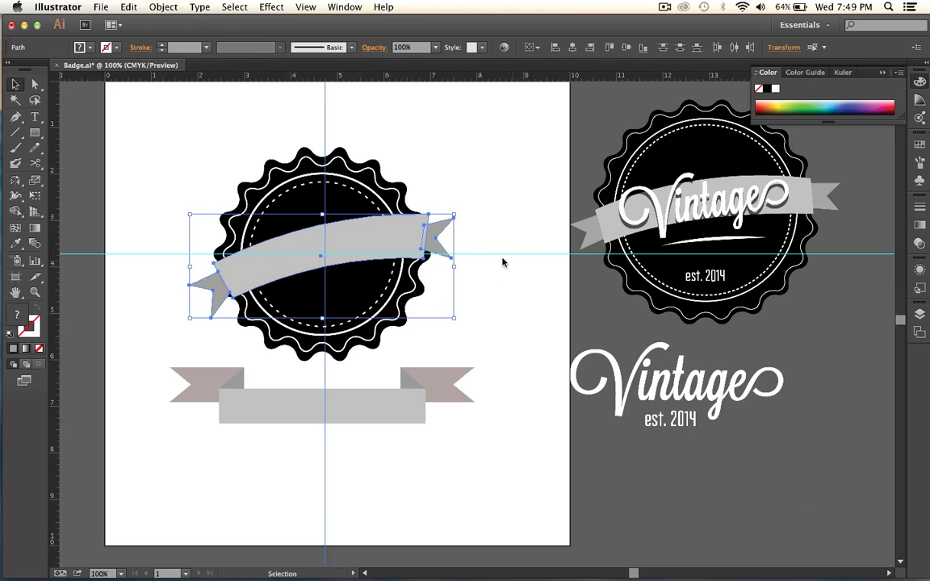
Remove the horizontal and vertical guides from the document.
left_click(472, 183)
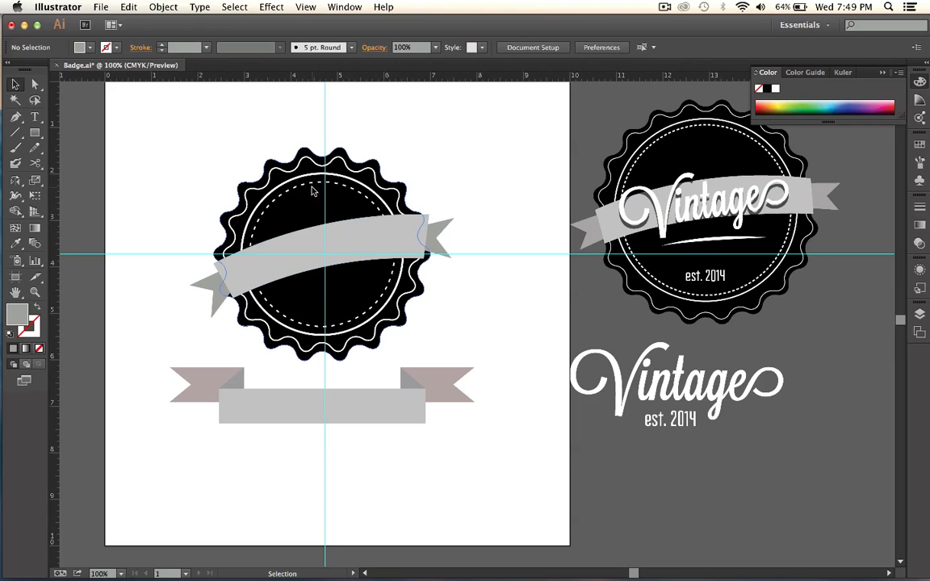
left_click(324, 121)
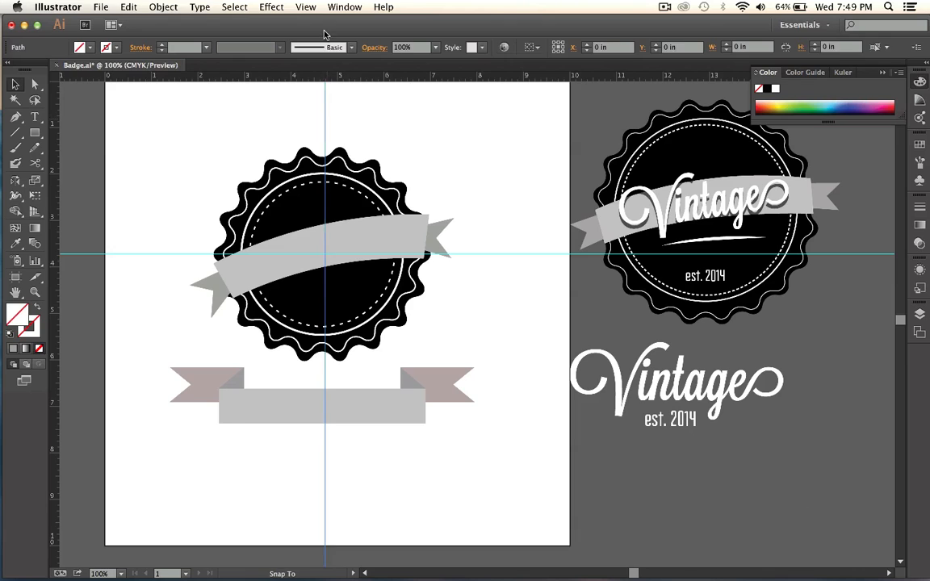
left_click(325, 106)
left_click(317, 142)
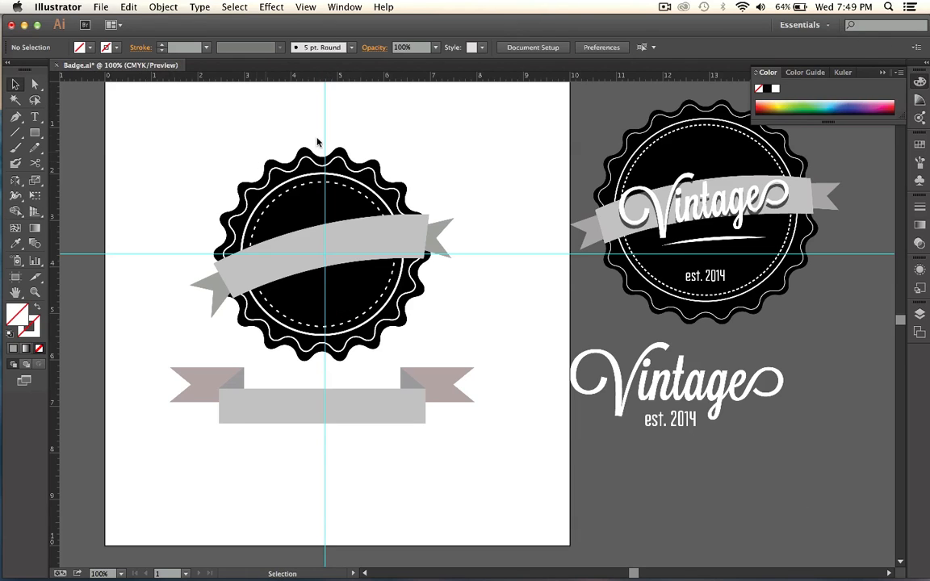
left_click_drag(323, 135, 145, 119)
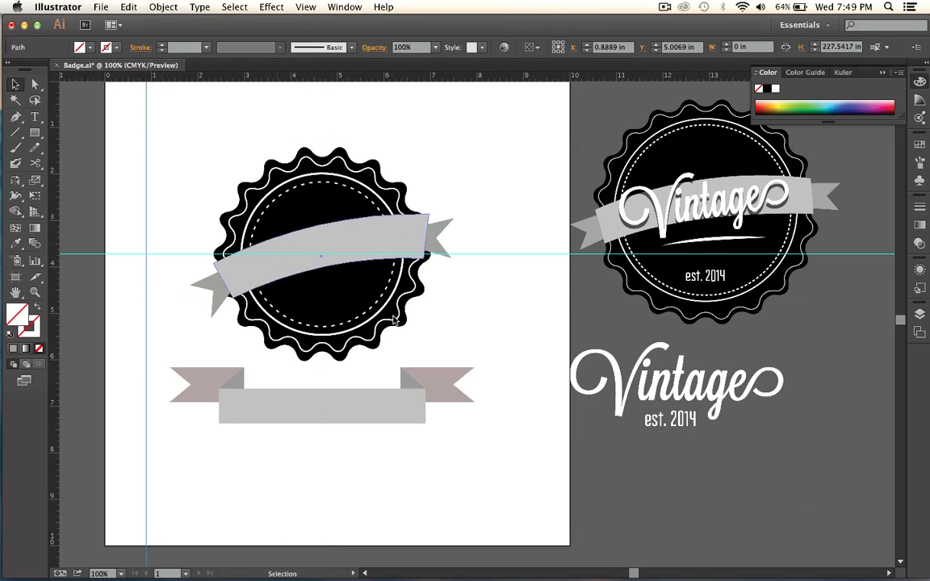
left_click_drag(146, 187, 44, 184)
left_click_drag(81, 258, 92, 253)
scroll(250, 165, "up", 3)
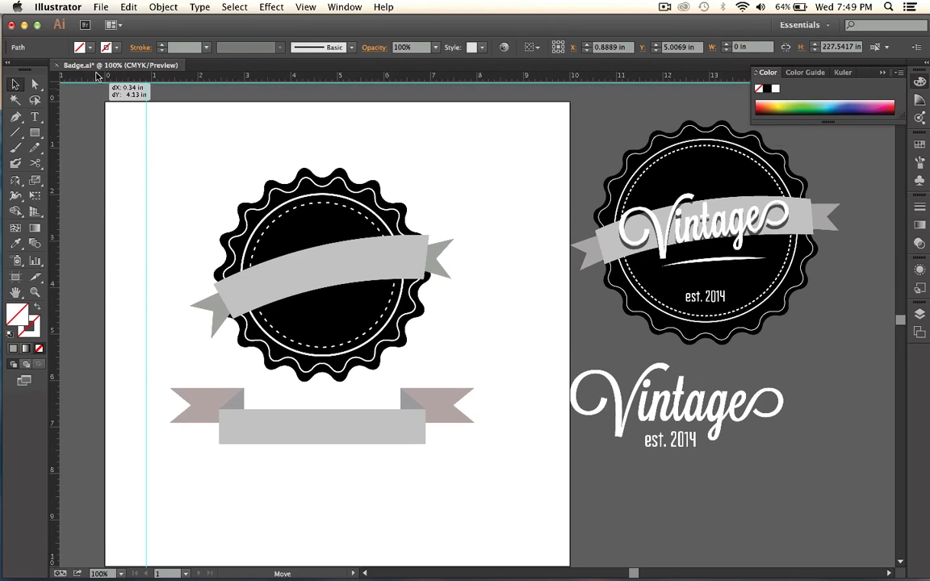
key("Delete")
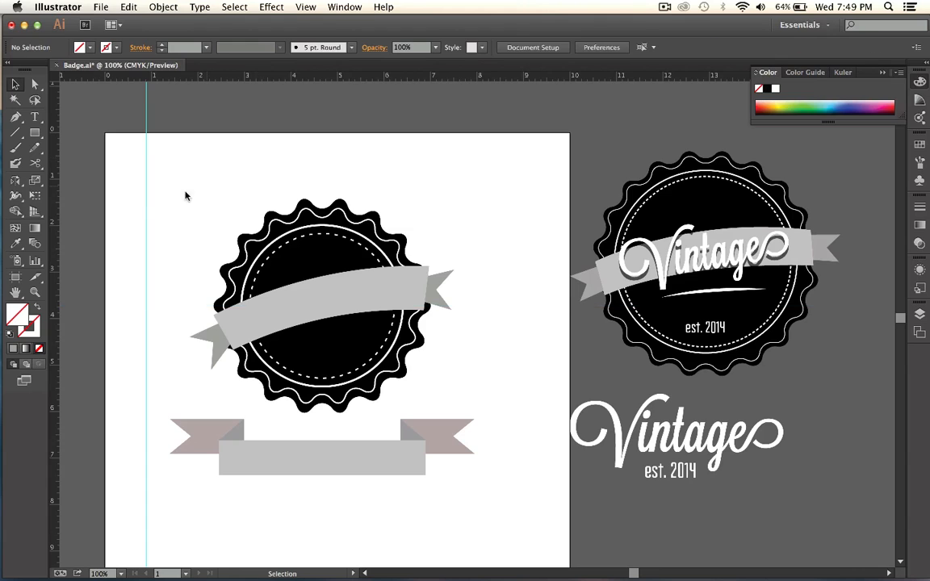
left_click(145, 206)
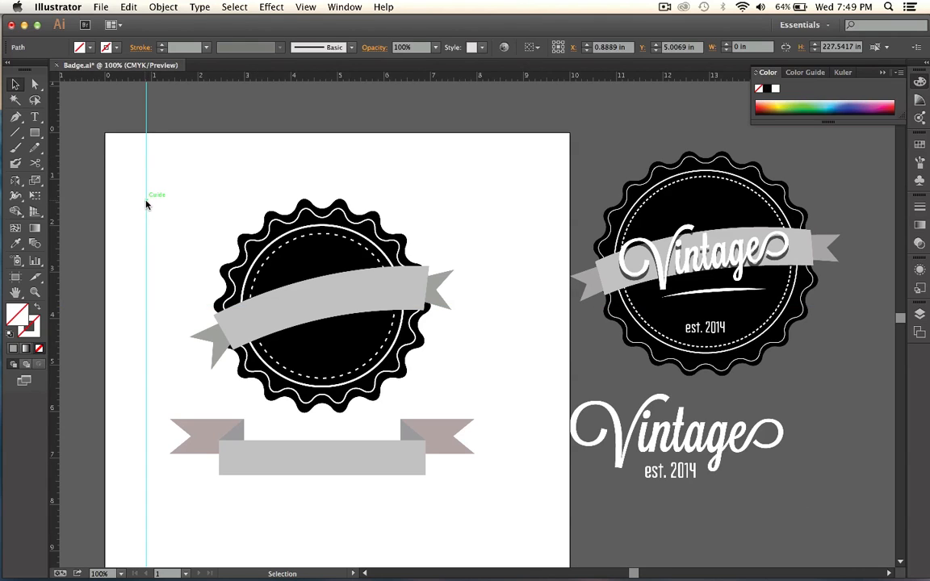
key("Delete")
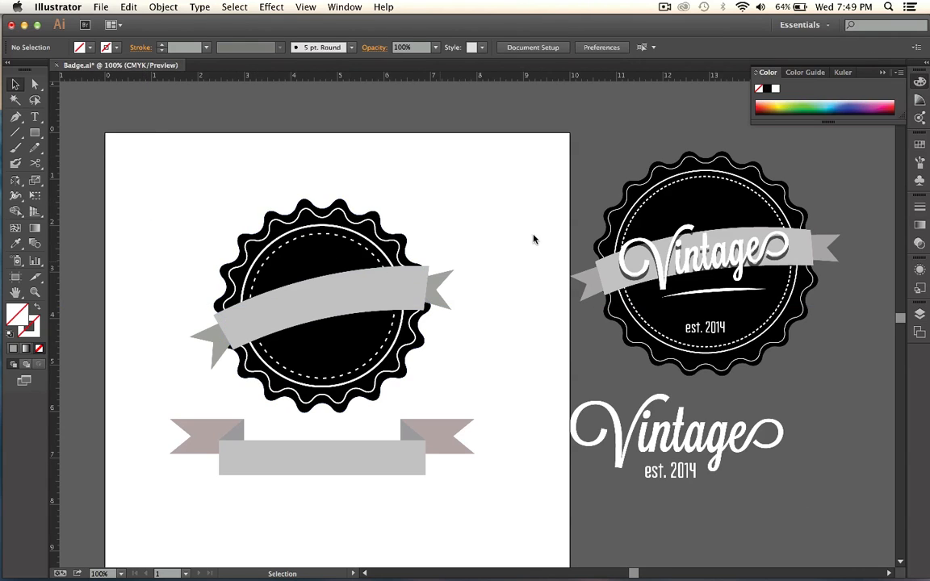
Move the white "Vintage" text onto the badge's ribbon and bring it to the front.
left_click_drag(685, 440, 344, 303)
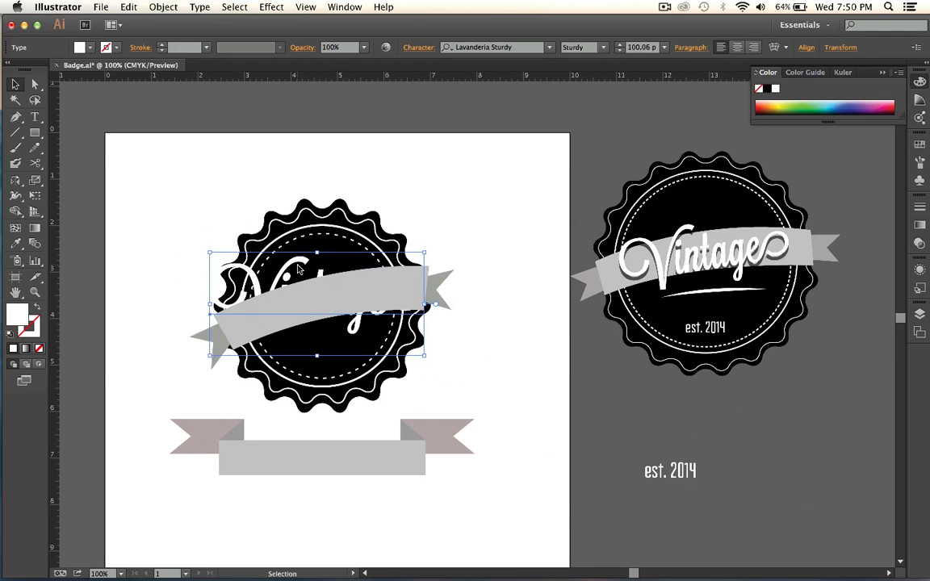
right_click(297, 266)
mouse_move(331, 385)
left_click(469, 388)
Scale the "Vintage" text down to about 77 pt, tilt it along the ribbon and center it on the band.
left_click_drag(425, 253, 402, 237)
left_click_drag(345, 289, 350, 294)
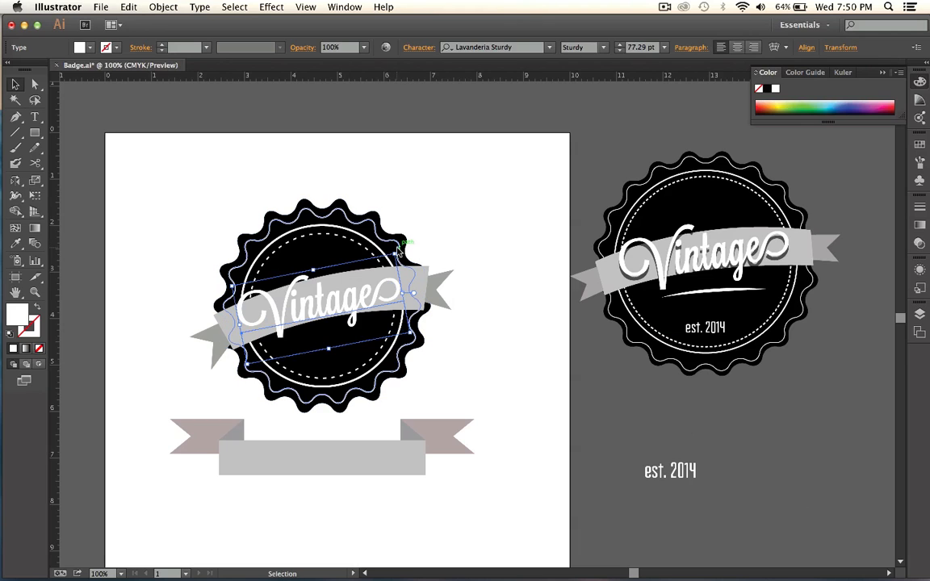
mouse_move(400, 252)
left_mouse_down()
mouse_move(398, 245)
mouse_move(407, 258)
left_mouse_up()
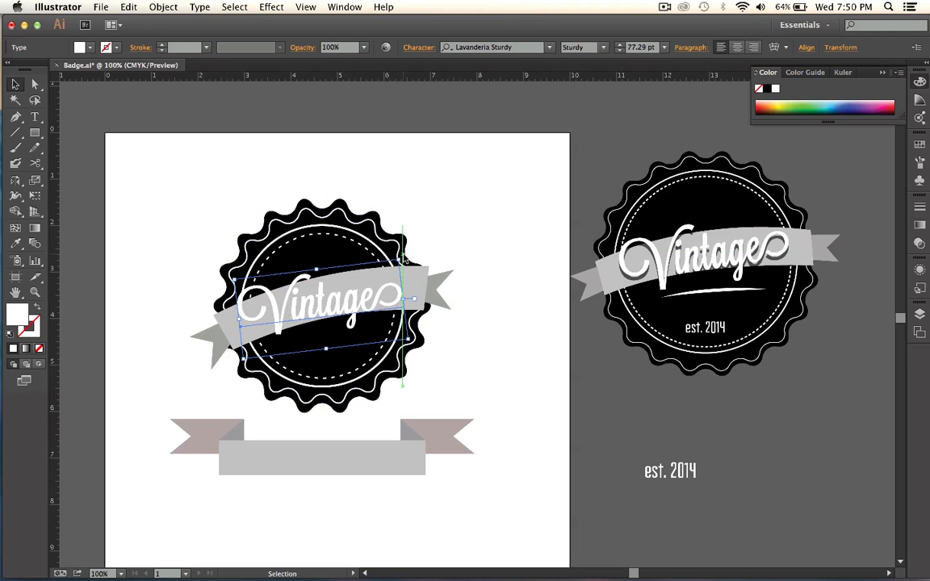
Move the "est. 2014" text into the lower part of the badge, centered below the ribbon.
left_click_drag(687, 477, 321, 366)
left_click(528, 403)
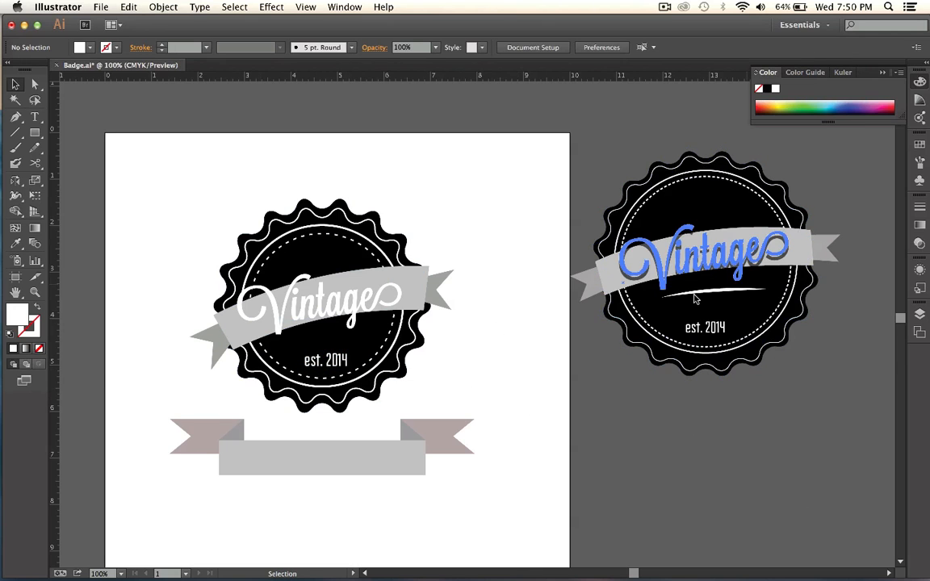
Draw a thin closed white swoosh about 1.76 in wide with the Pen tool, between the "Vintage" and "est. 2014" texts.
left_click(15, 117)
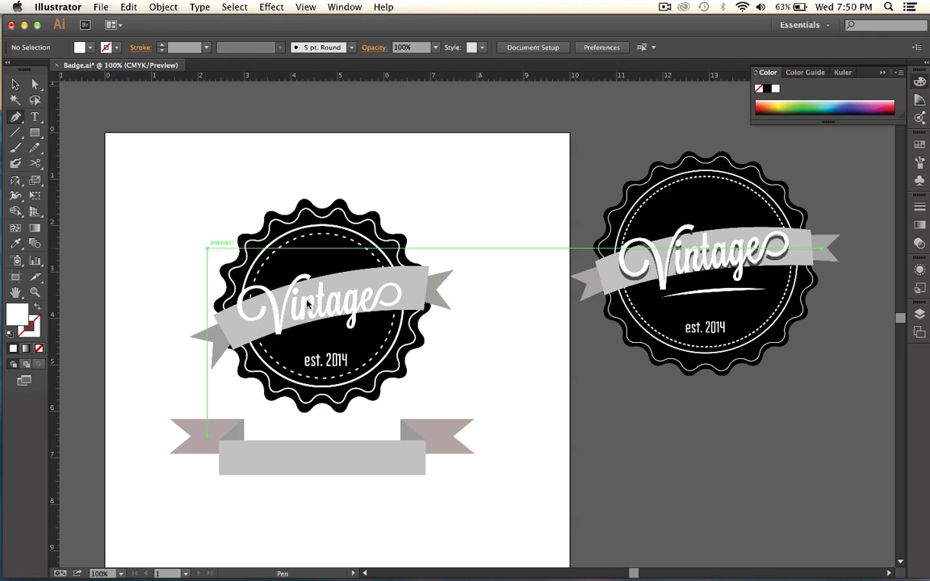
left_click(289, 344)
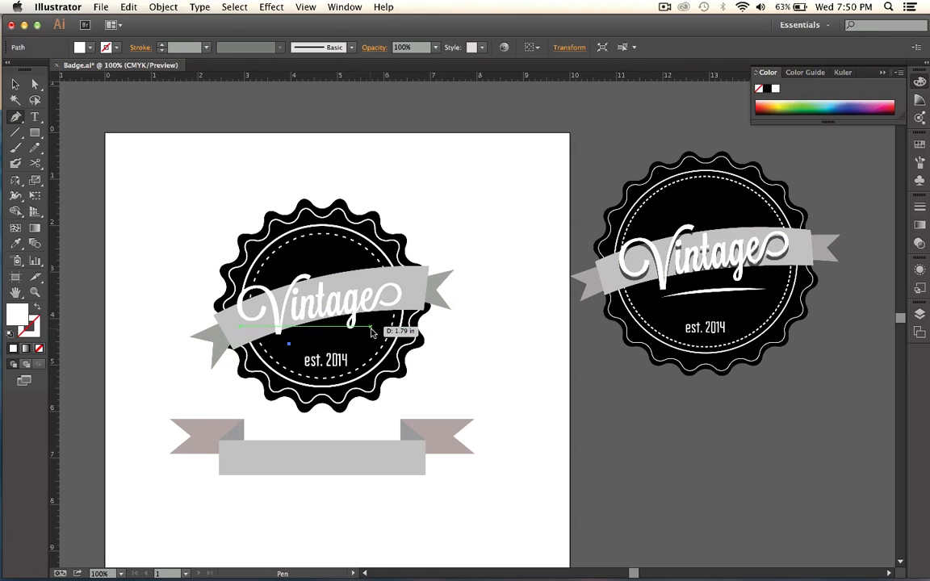
left_click_drag(371, 335, 409, 340)
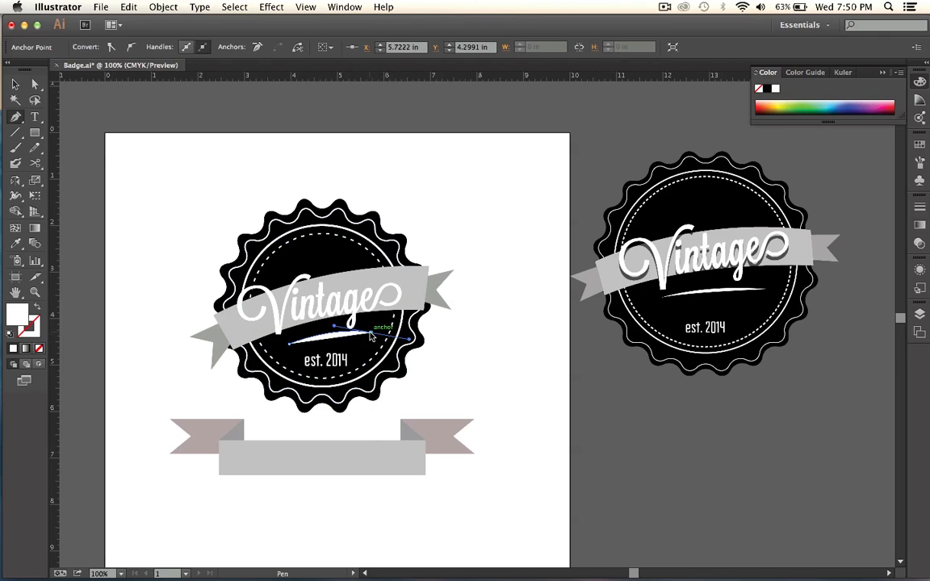
left_click(371, 336)
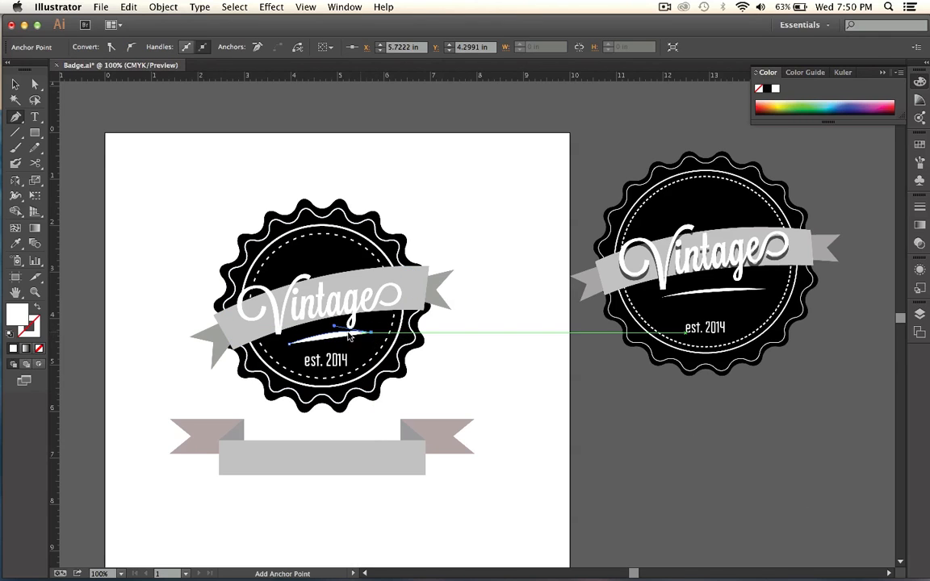
left_click(289, 345)
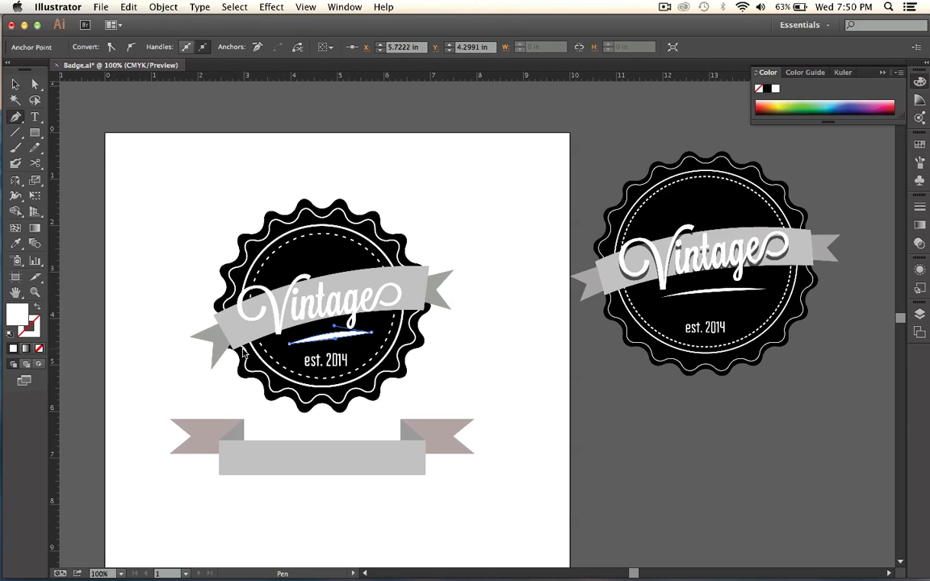
left_click(13, 84)
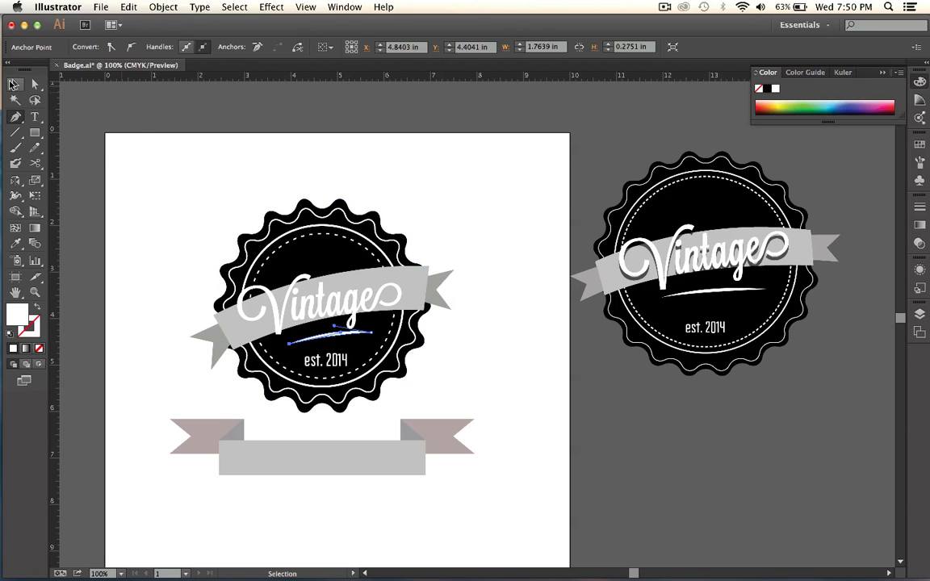
Move the white swoosh slightly to the left between the "Vintage" and "est. 2014" texts.
left_click(442, 387)
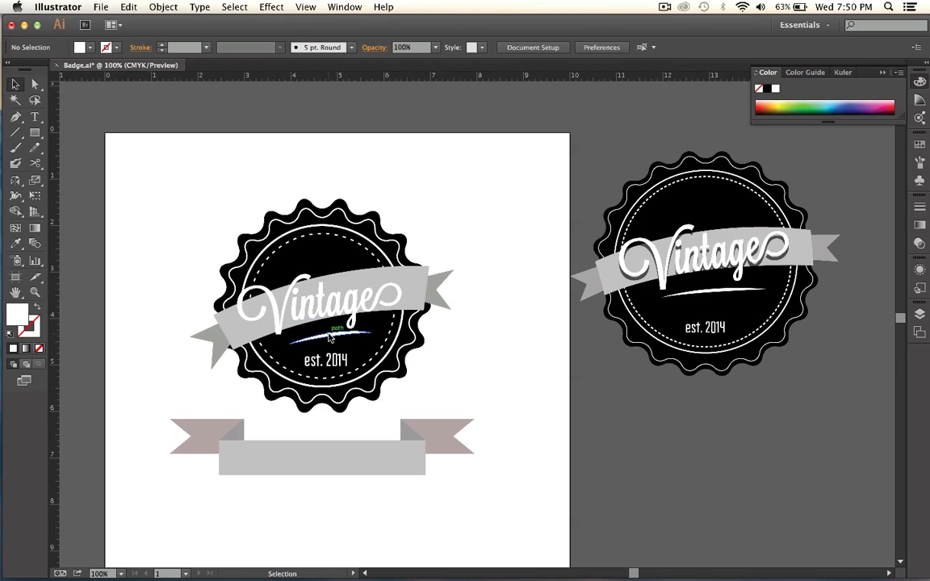
left_click_drag(329, 339, 322, 342)
left_click(406, 358)
Enlarge the scalloped badge, its rings and the "Vintage" text together about their center, bringing the text to about 87.56 pt.
left_click_drag(457, 370, 344, 306)
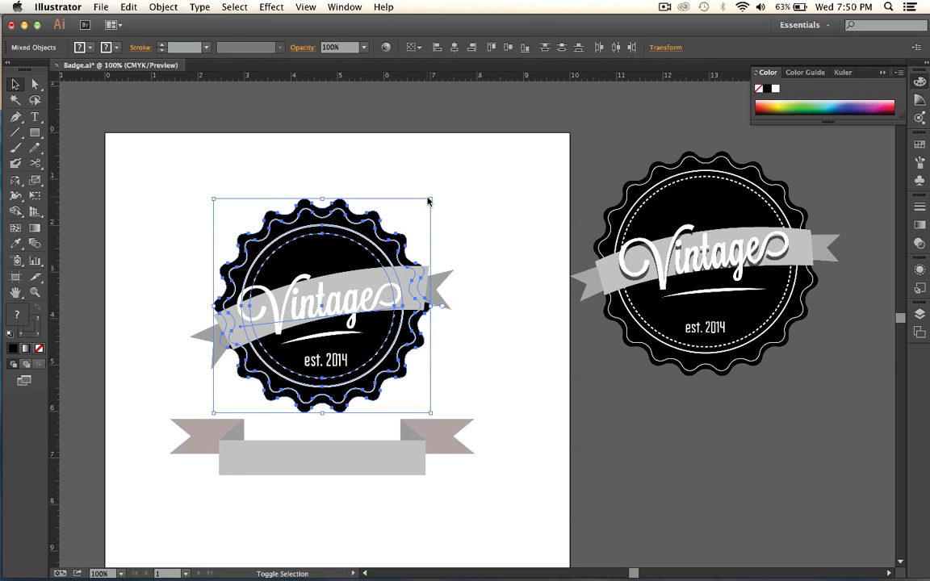
left_click_drag(432, 201, 448, 187)
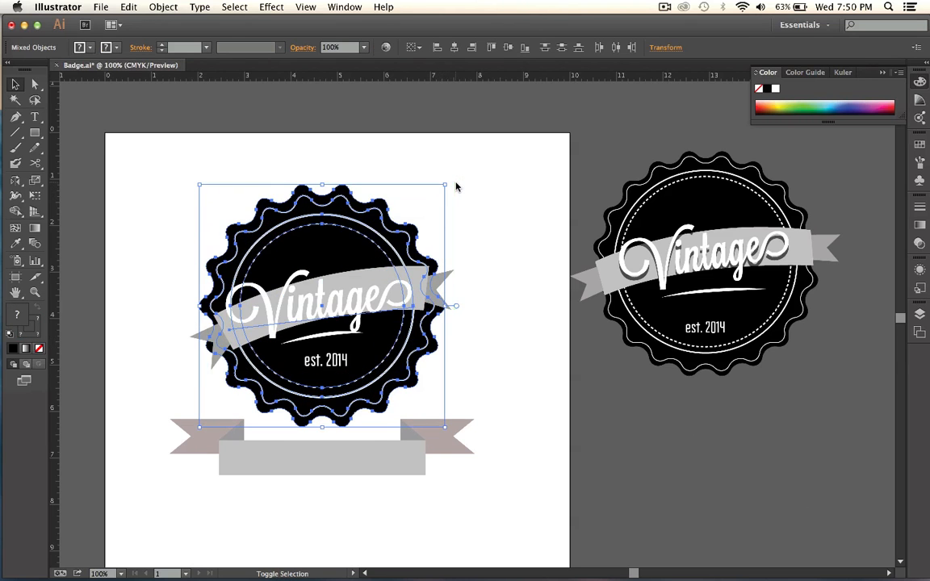
left_click(529, 268)
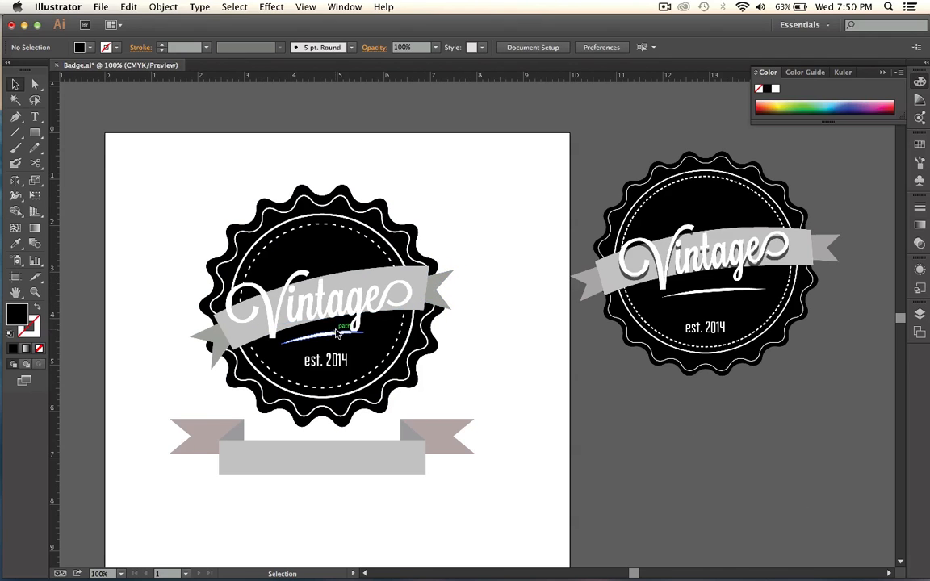
left_click_drag(319, 339, 322, 344)
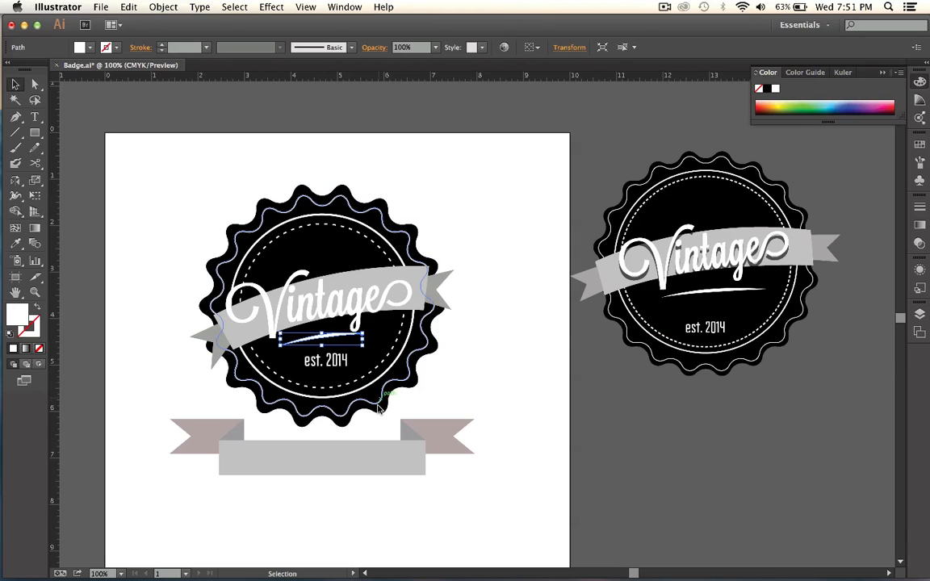
left_click(441, 359)
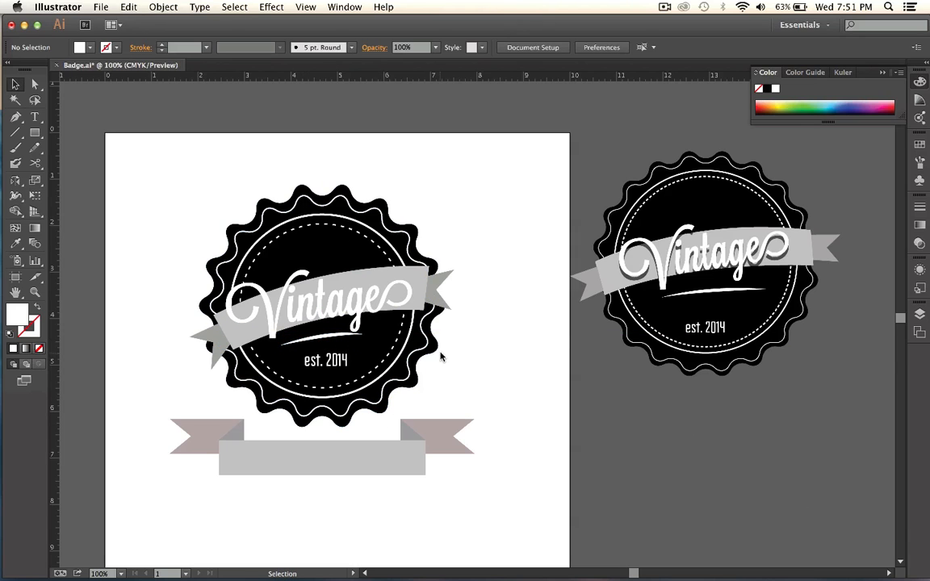
Group the badge ribbon's curved band with its two swallowtail ends and enlarge the group slightly about its center.
left_click(415, 290)
left_click(423, 282)
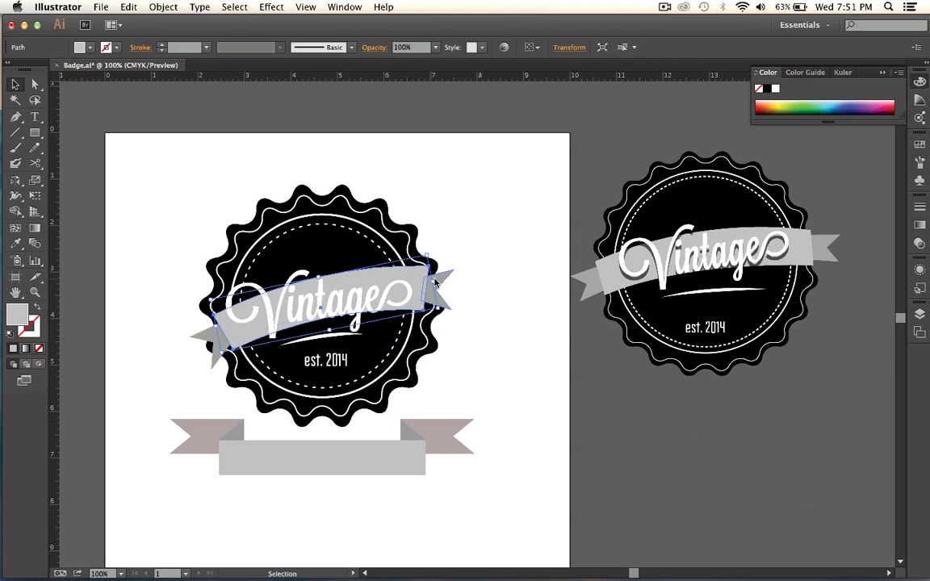
left_click(442, 280, "shift")
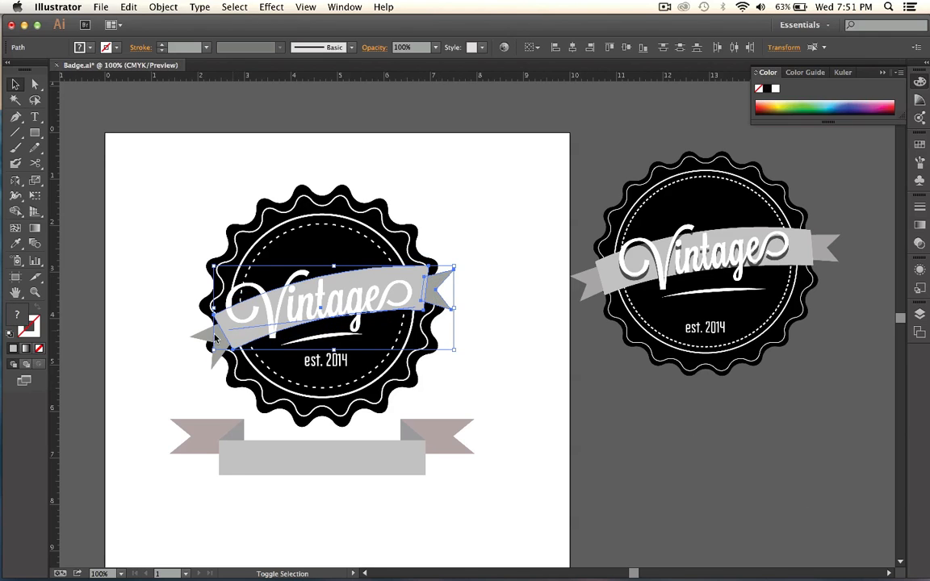
left_click(201, 337, "shift")
key("super+g")
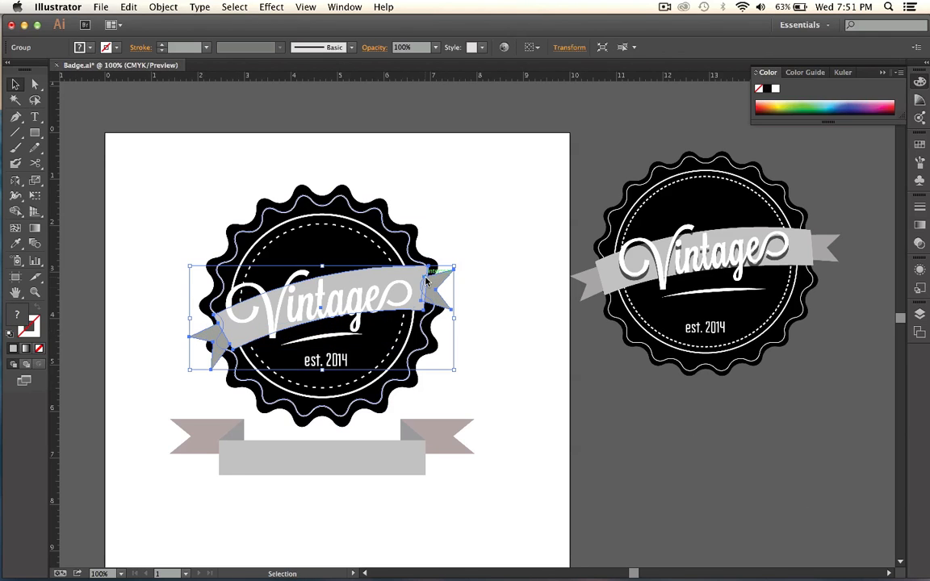
left_click_drag(454, 267, 460, 264)
left_click(497, 245)
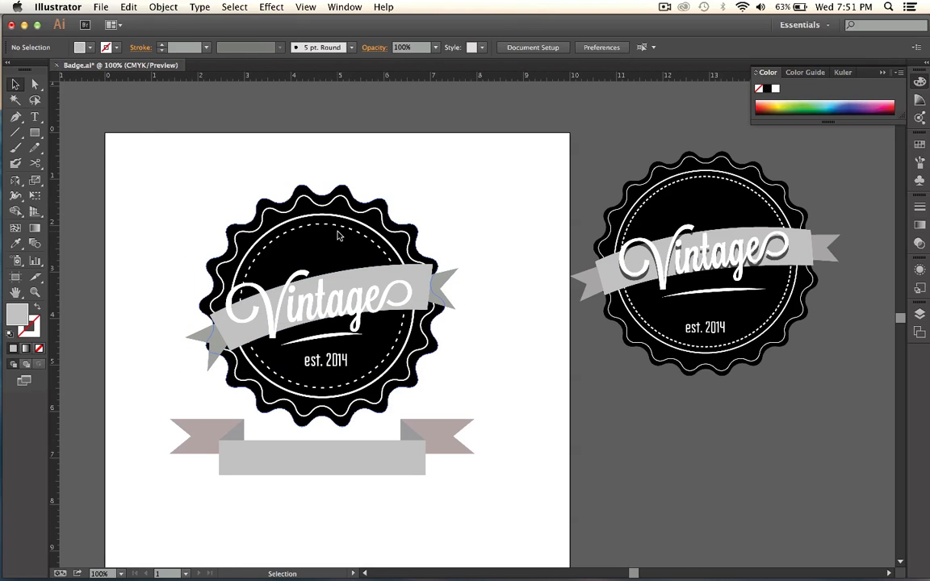
Nudge the white swoosh a little further left to start beneath the "V" of "Vintage".
left_click(321, 339)
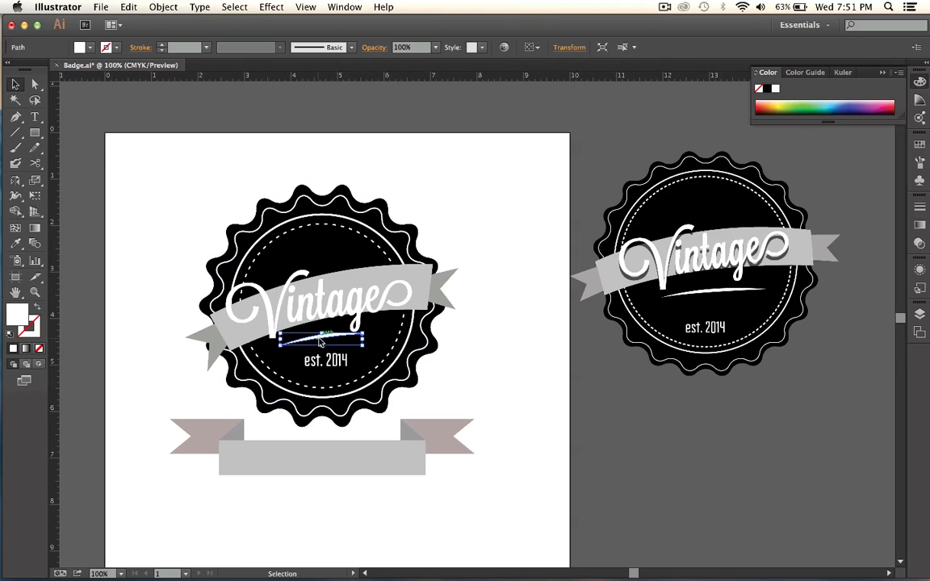
left_click_drag(320, 341, 315, 342)
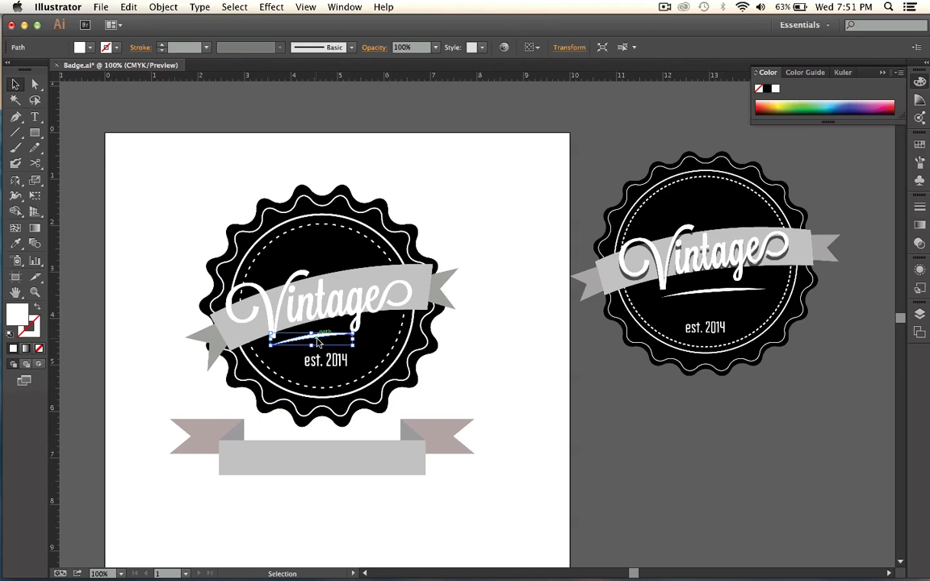
Start a Drop Shadow effect on the badge's "Vintage" text and turn on its preview.
left_click(306, 310)
left_click(270, 7)
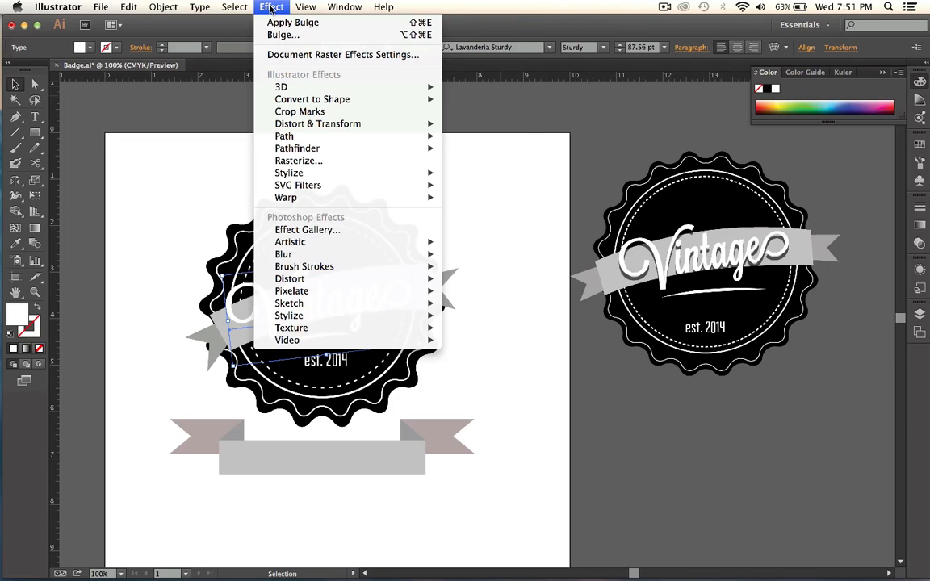
mouse_move(364, 173)
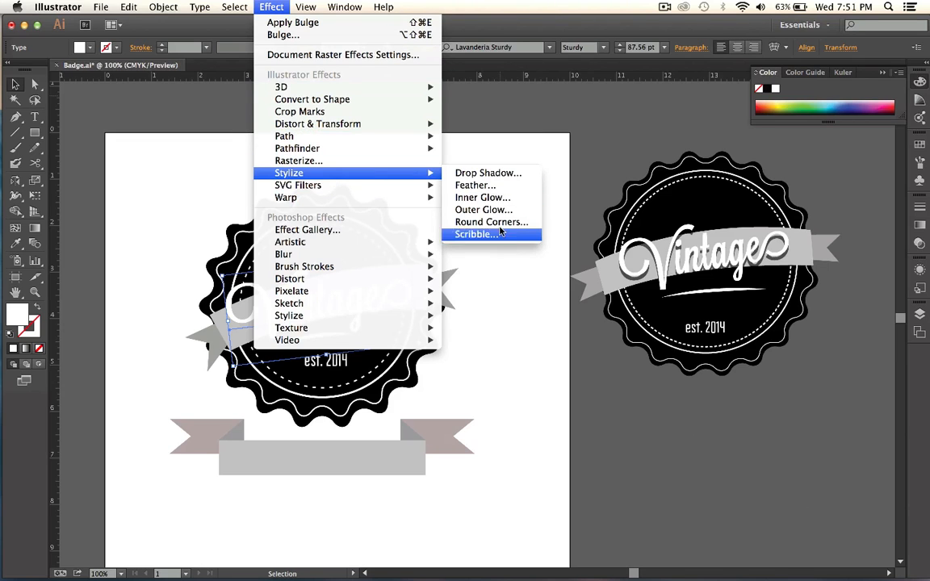
left_click(472, 174)
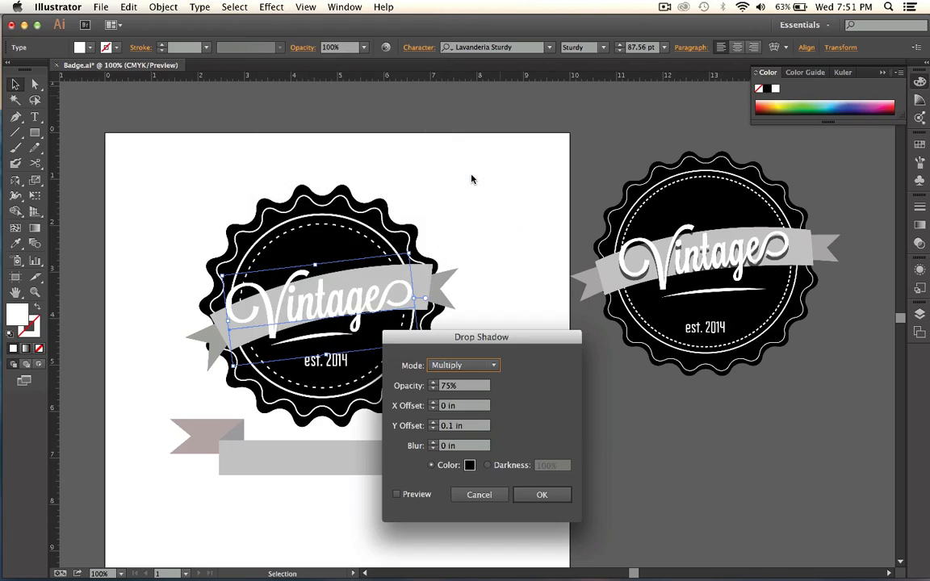
left_click(415, 495)
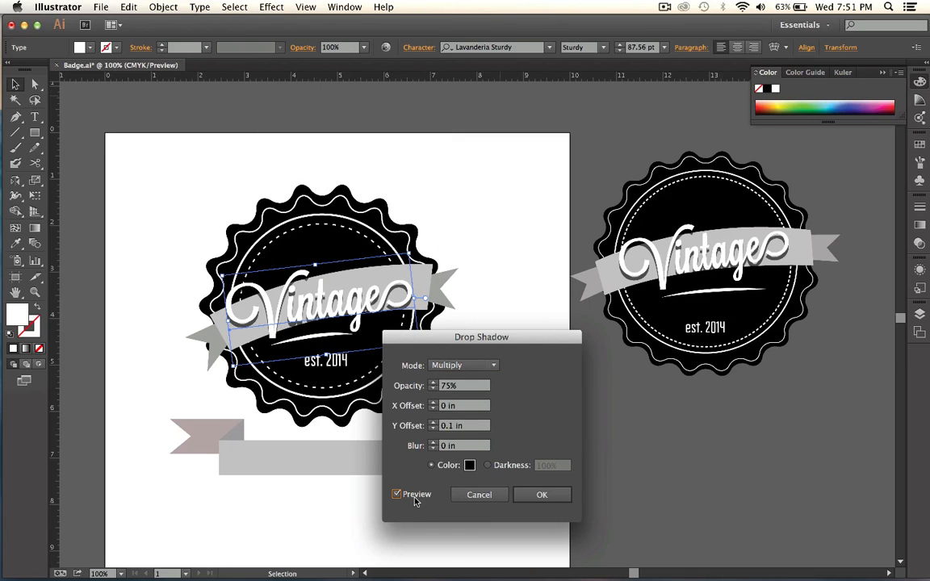
Try other offset and blur values for the text's drop shadow, returning to X 0 in, Y 0.1 in and blur 0 in.
left_click(433, 410)
left_click(433, 409)
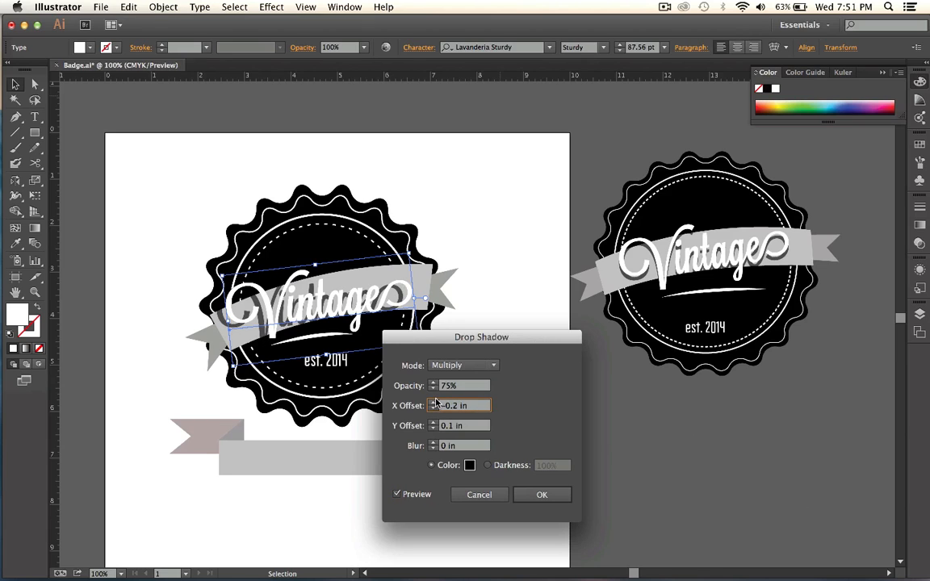
left_click(433, 402)
left_click(433, 403)
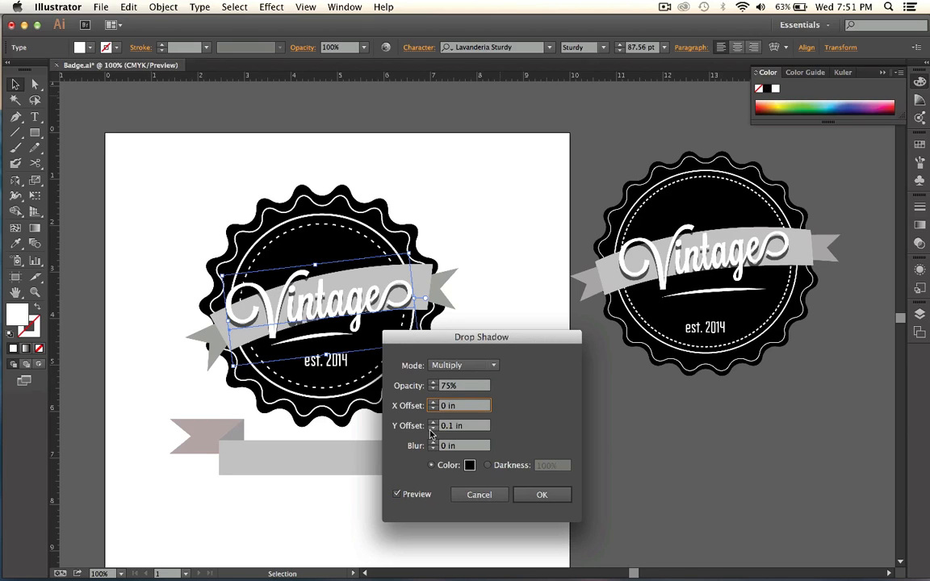
left_click(433, 429)
left_click(433, 423)
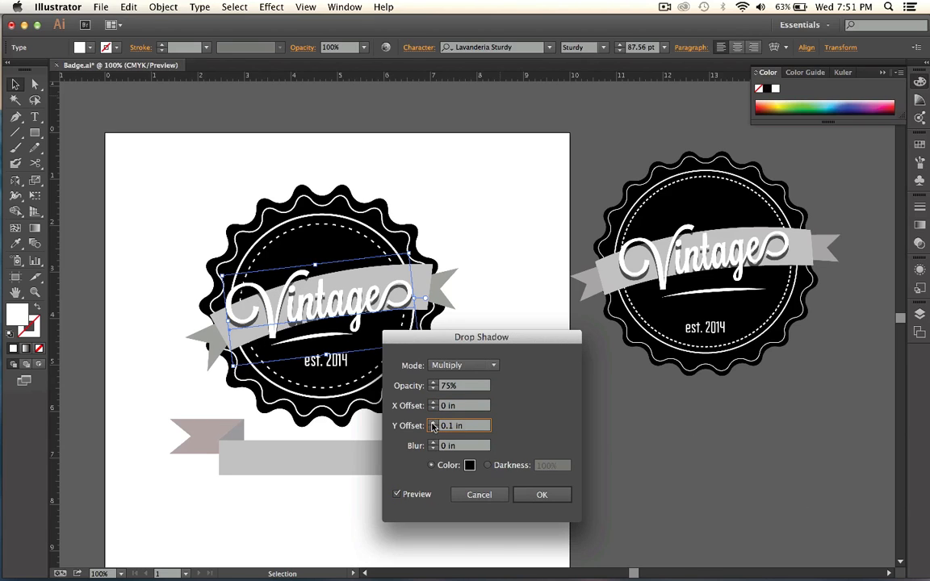
left_click(434, 443)
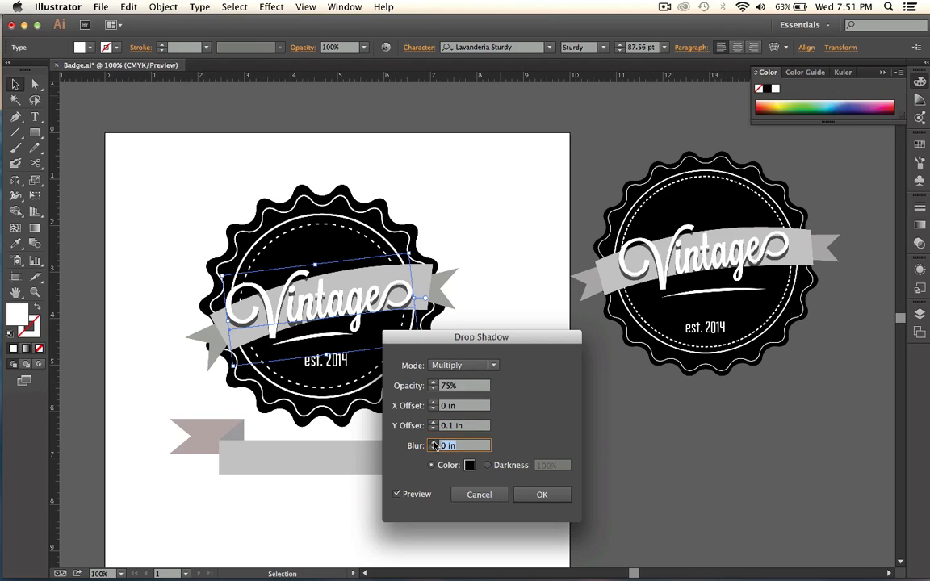
left_click(434, 448)
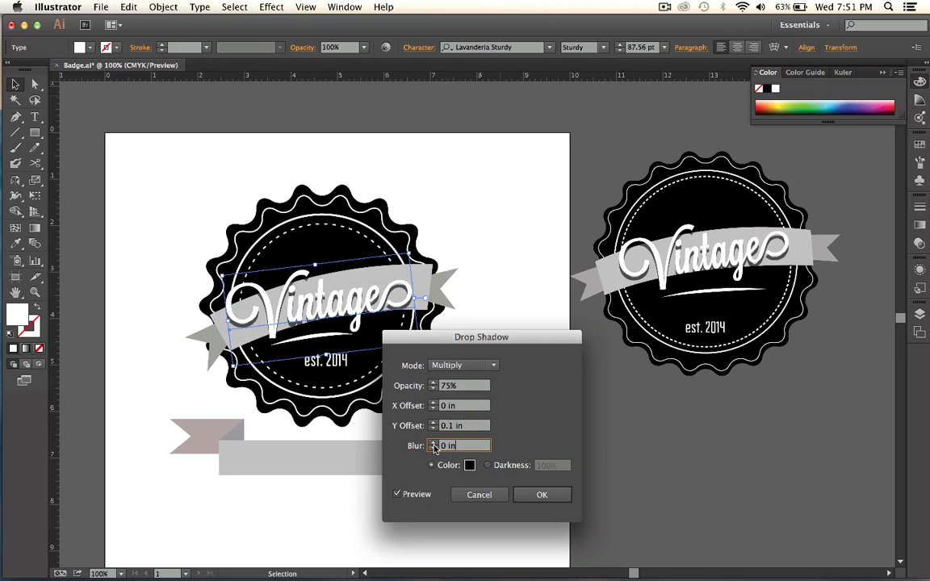
left_click(531, 495)
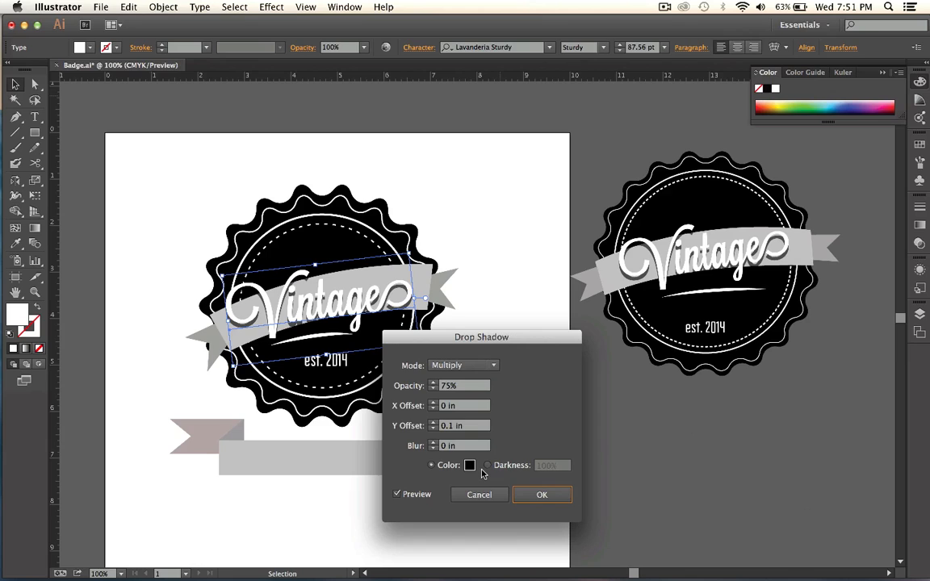
Set the drop shadow's opacity to 60% and apply it to the "Vintage" text.
left_click(433, 390)
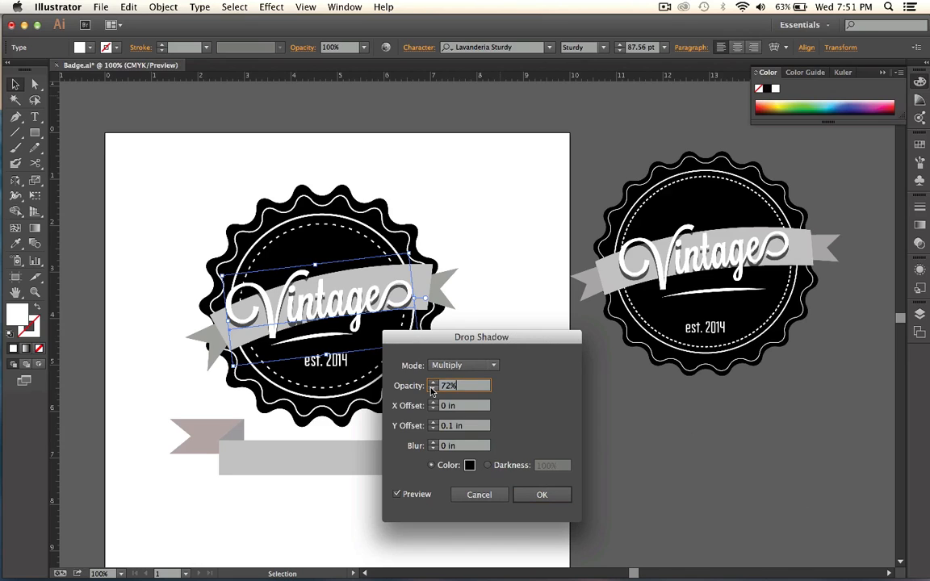
double_click(432, 390)
triple_click(432, 390)
double_click(432, 390)
triple_click(432, 390)
double_click(432, 390)
left_click(432, 390)
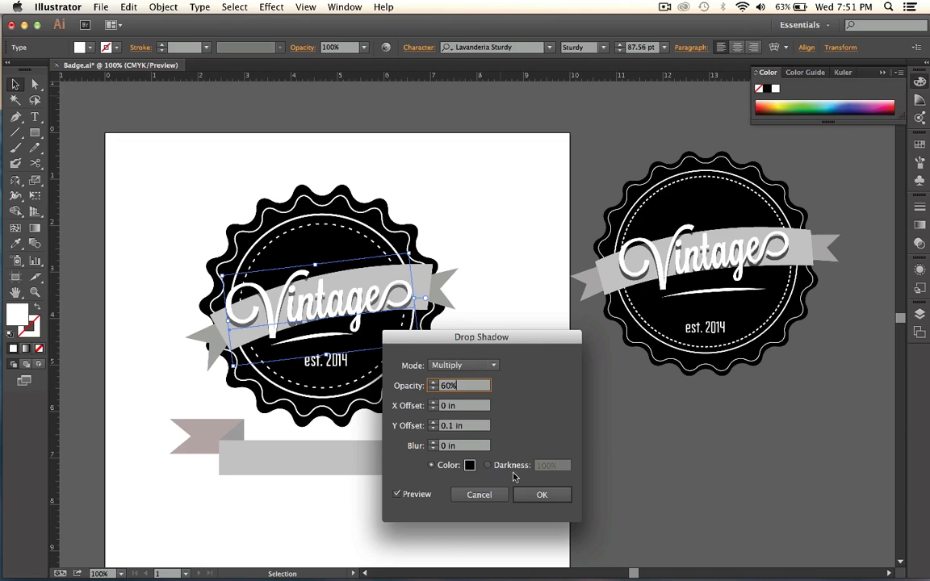
left_click(541, 494)
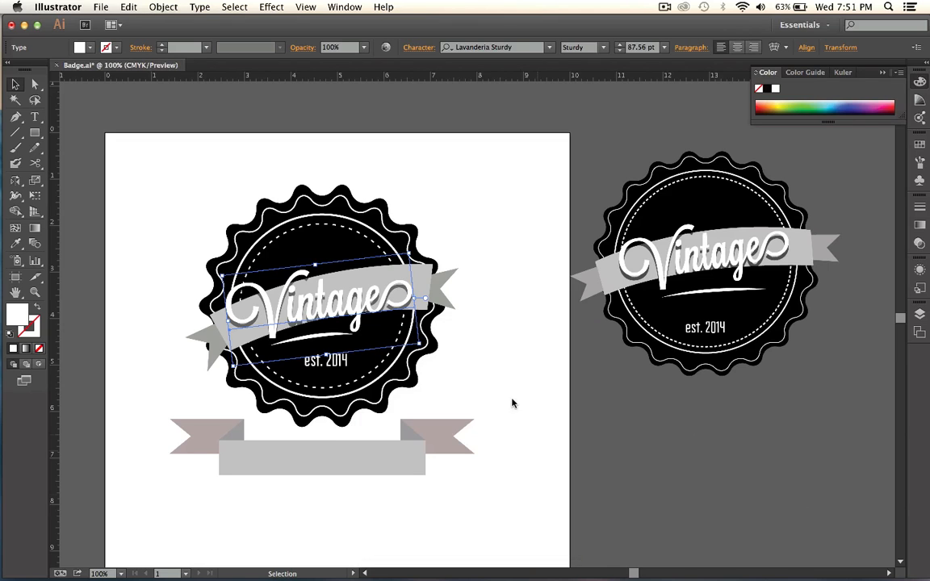
Select only the curved band inside the ribbon group and start a Drop Shadow effect on it.
left_click(225, 325)
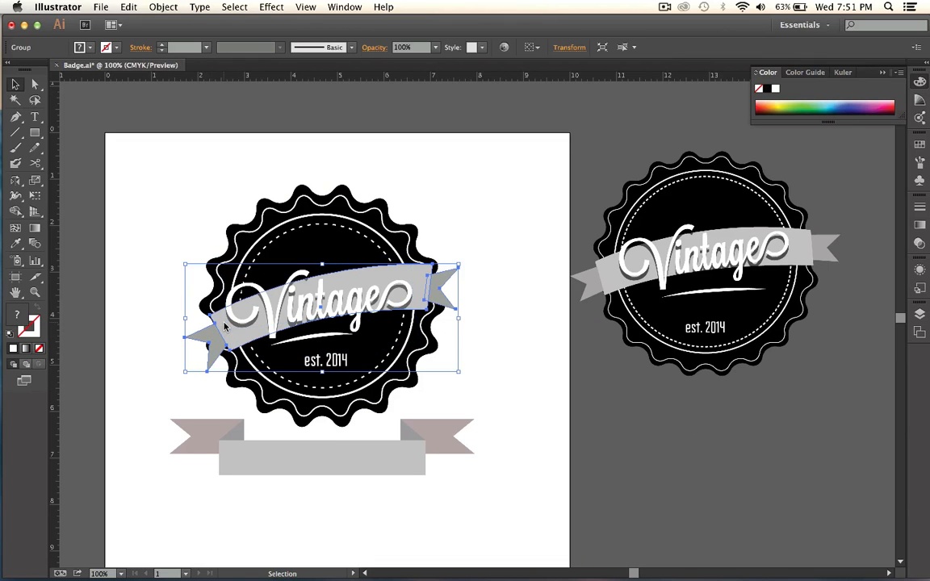
left_click(622, 385)
left_click(34, 83)
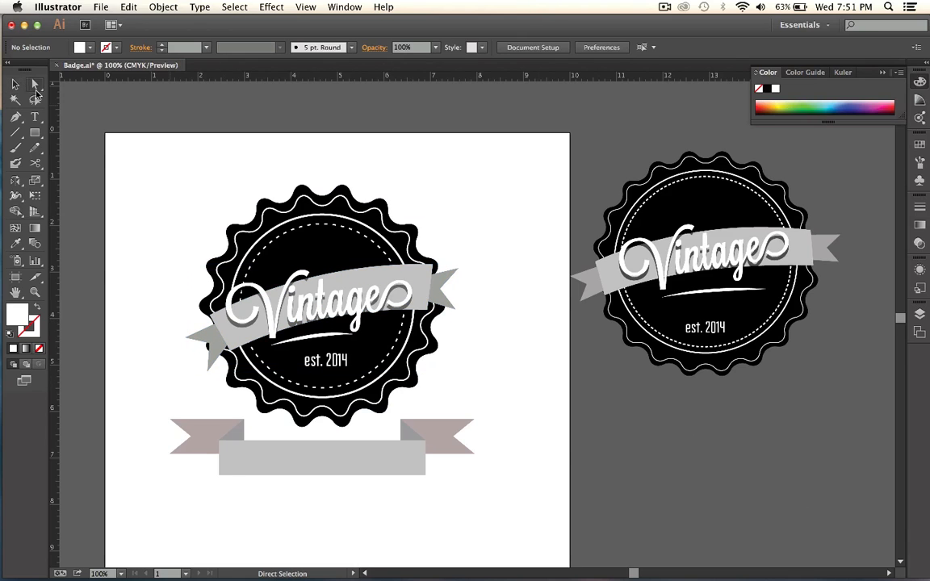
left_click(232, 338)
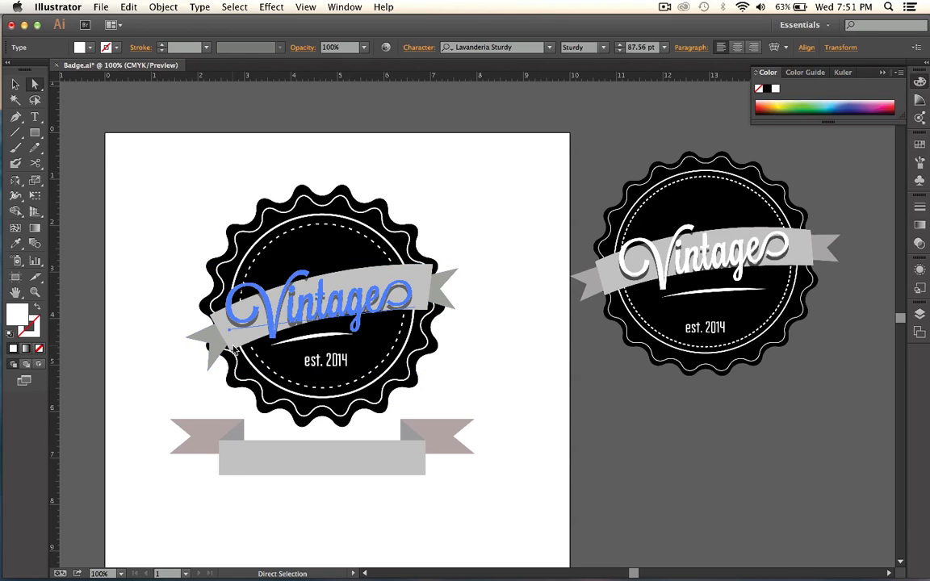
left_click(429, 272)
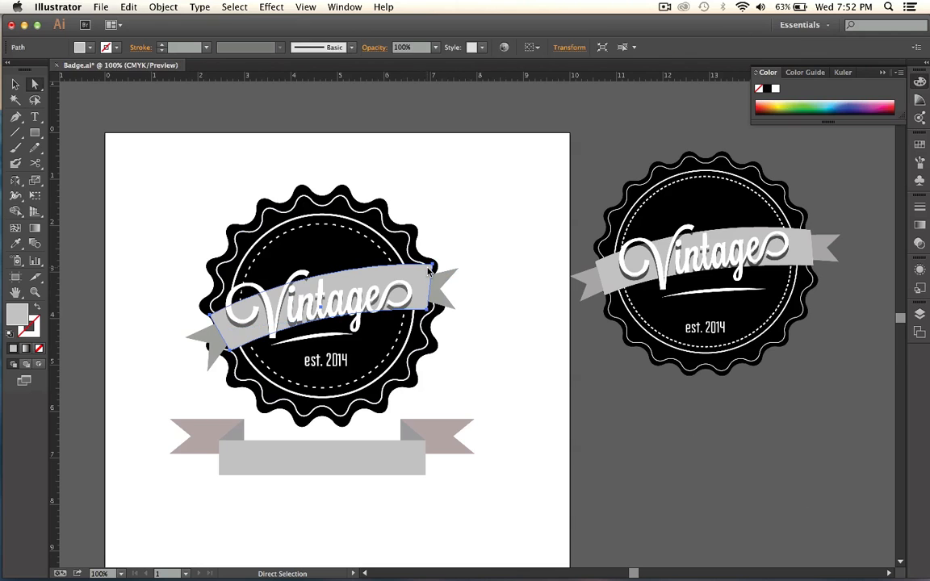
left_click(271, 6)
mouse_move(353, 190)
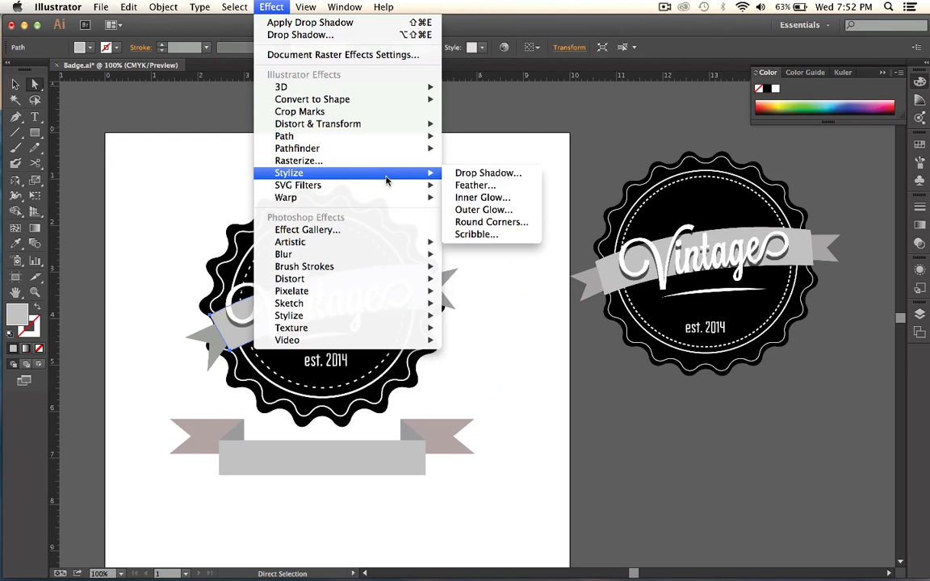
left_click(478, 176)
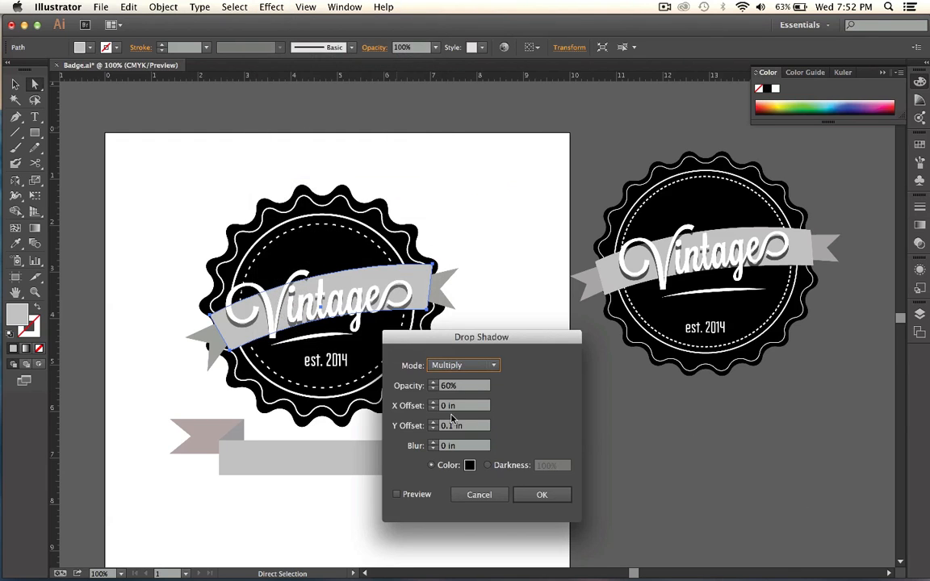
Set the band's shadow offsets to 0.5 in for X and 0.4 in for Y.
left_click(435, 403)
left_click(435, 403)
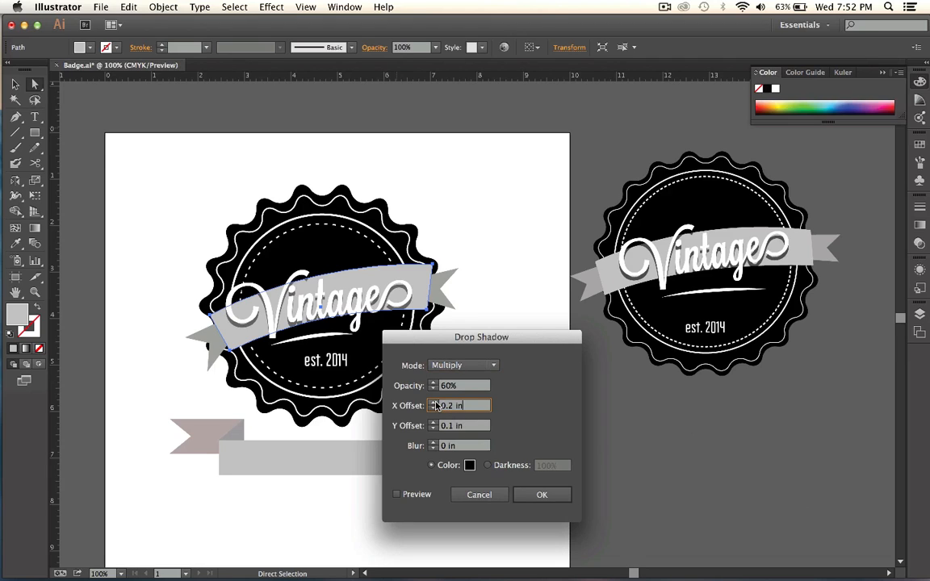
left_click(435, 403)
left_click(434, 402)
left_click(433, 403)
left_click(434, 403)
left_click(434, 403)
left_click(433, 408)
left_click(434, 408)
left_click(433, 423)
left_click(434, 422)
left_click(434, 422)
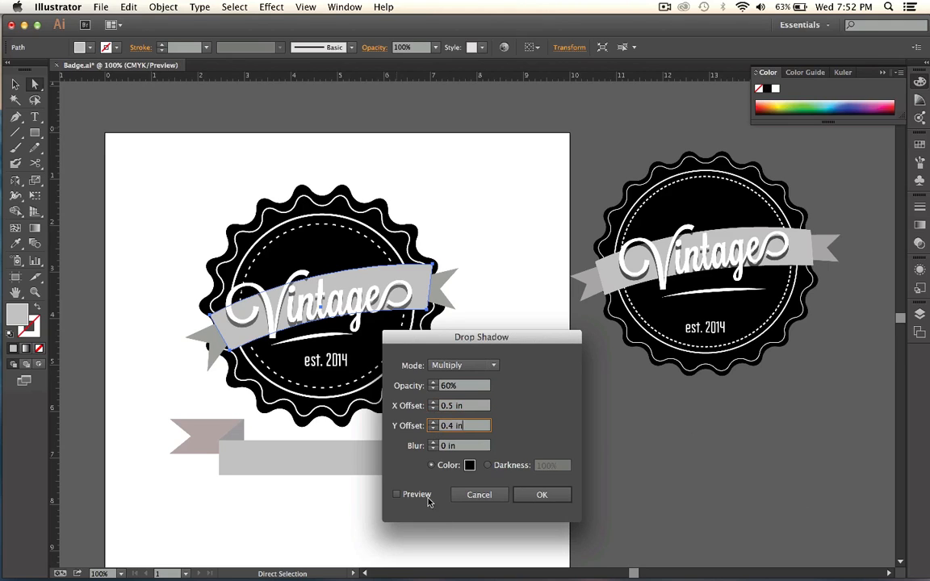
Turn on the preview for the ribbon band's drop shadow and set the X offset to 0 in.
left_click(396, 494)
left_click(433, 408)
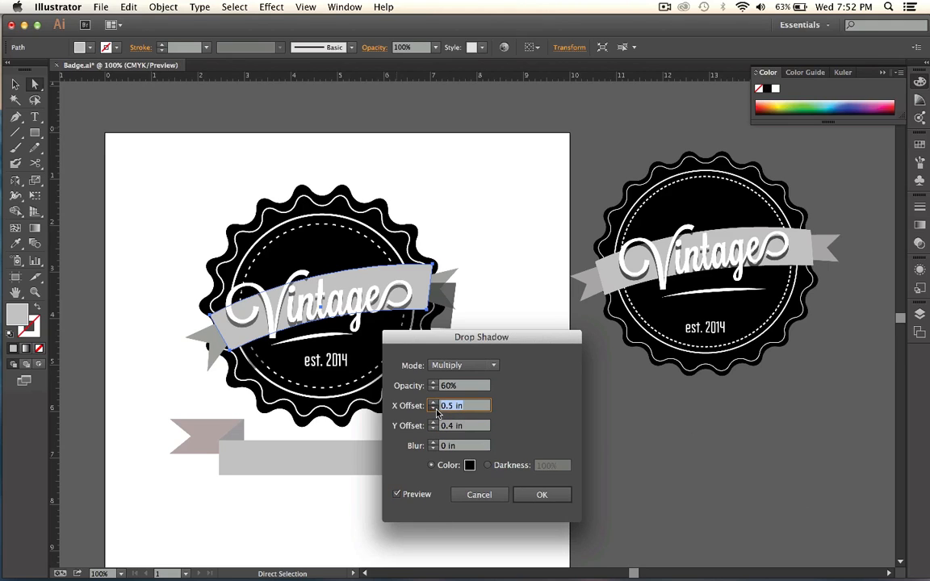
left_click(433, 409)
left_click(434, 408)
left_click(434, 409)
left_click(433, 409)
left_click(435, 409)
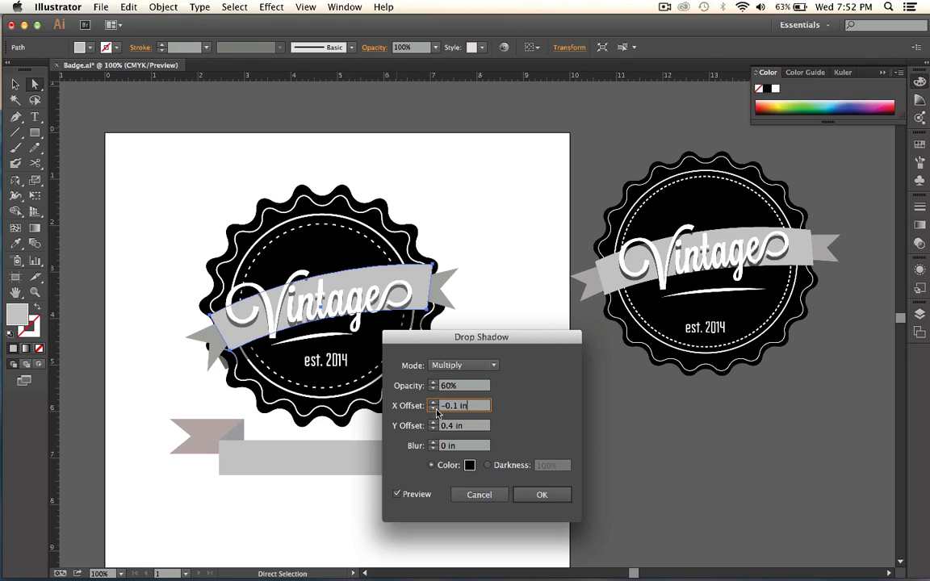
left_click(433, 402)
Set the shadow's Y offset to 0.1 in and apply the drop shadow to the band.
left_click(435, 426)
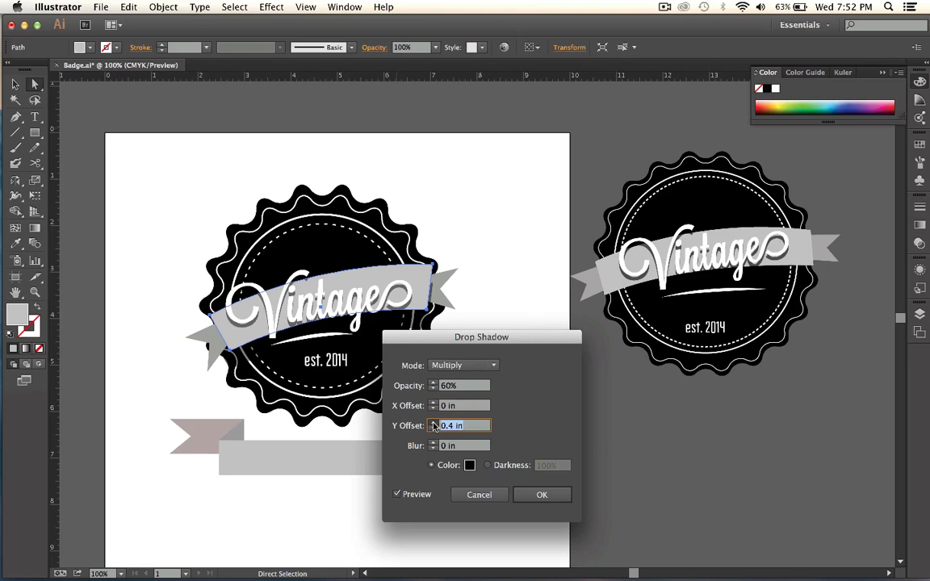
left_click(435, 424)
left_click(434, 429)
left_click(434, 430)
left_click(434, 430)
left_click(435, 430)
left_click(434, 430)
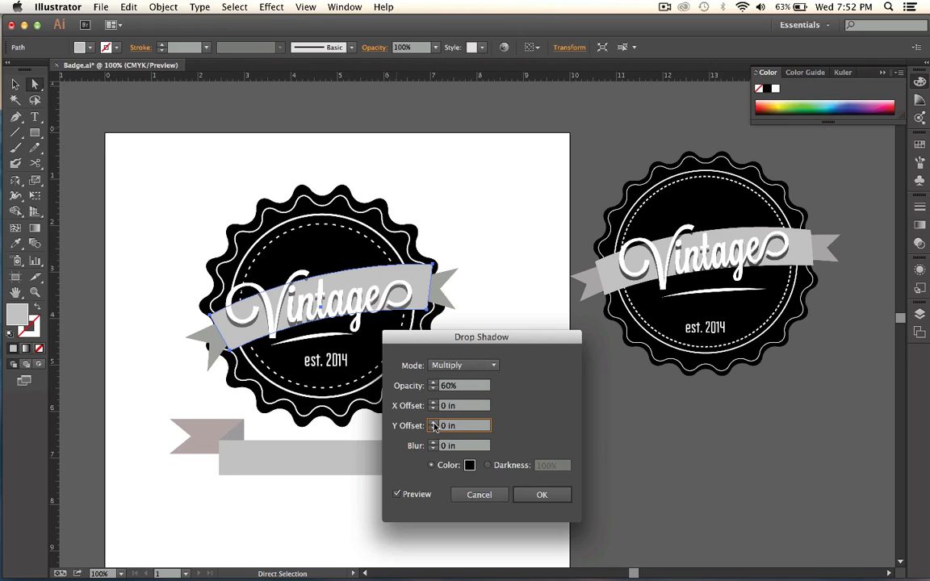
left_click(435, 424)
left_click(540, 494)
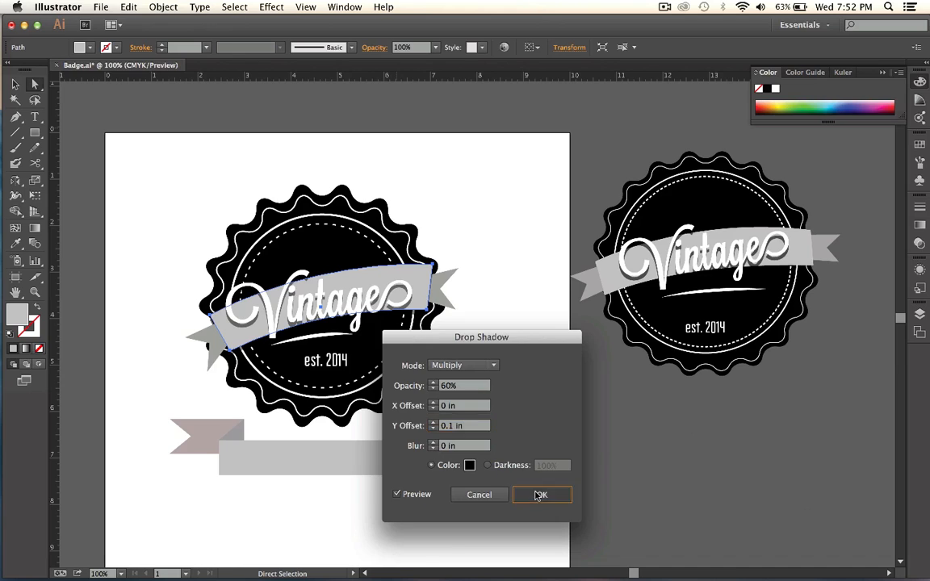
Send the curved ribbon's left tail one level backward in the stacking order and deselect it.
left_click(210, 338)
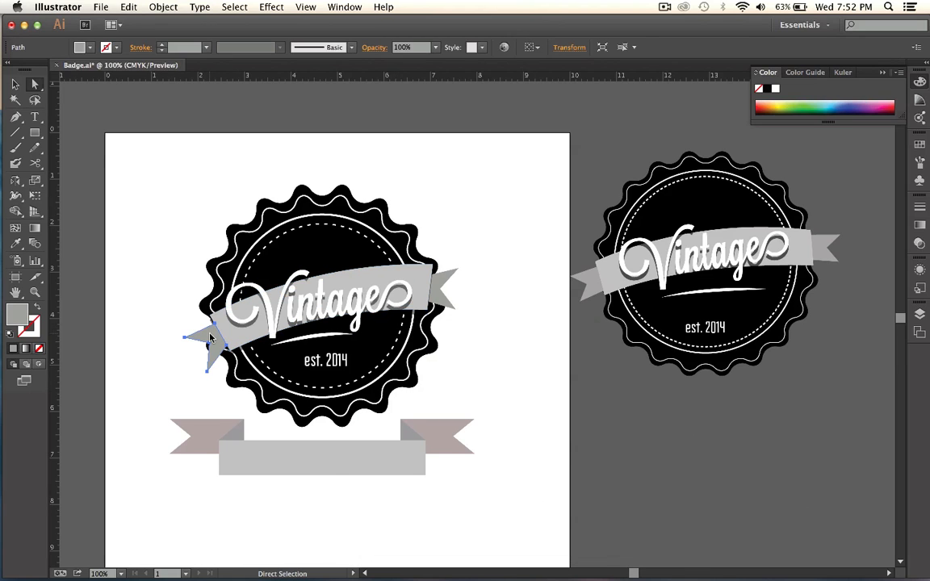
right_click(210, 338)
mouse_move(278, 512)
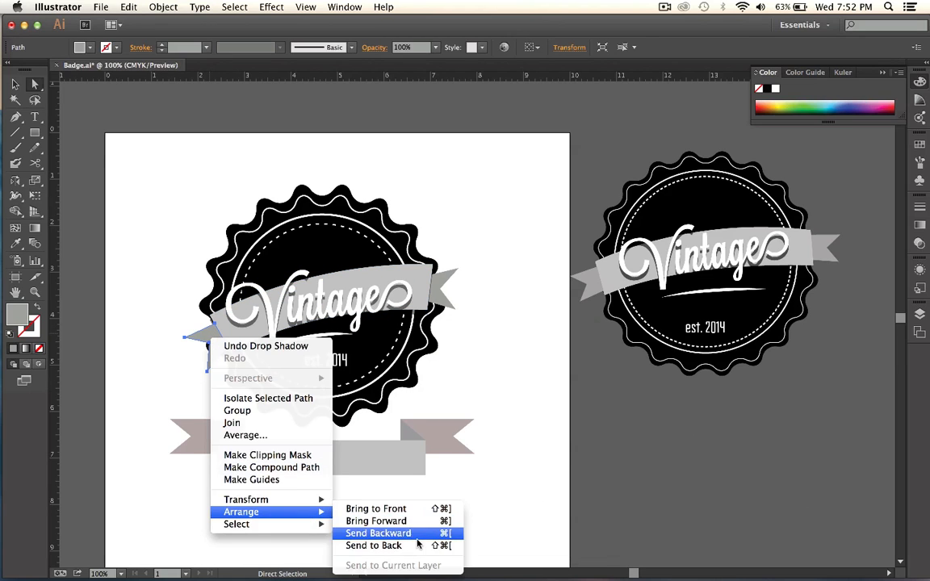
left_click(417, 533)
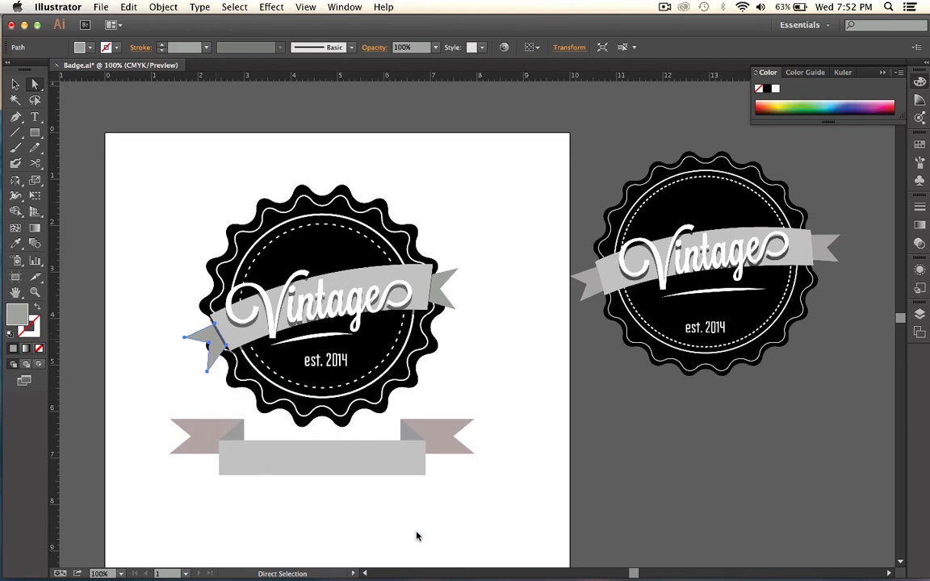
left_click(508, 363)
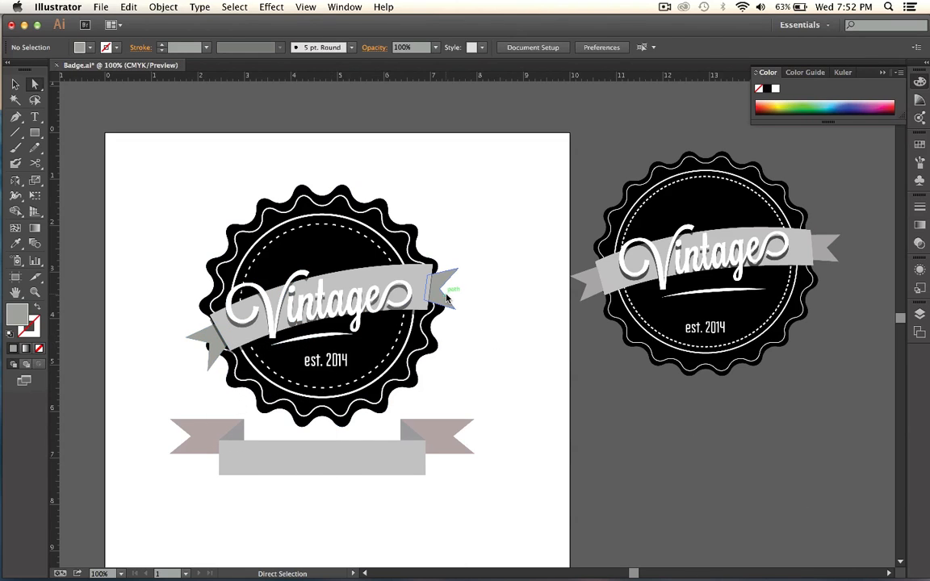
Send the curved ribbon's right tail one level backward in the stacking order.
left_click(437, 293)
right_click(437, 293)
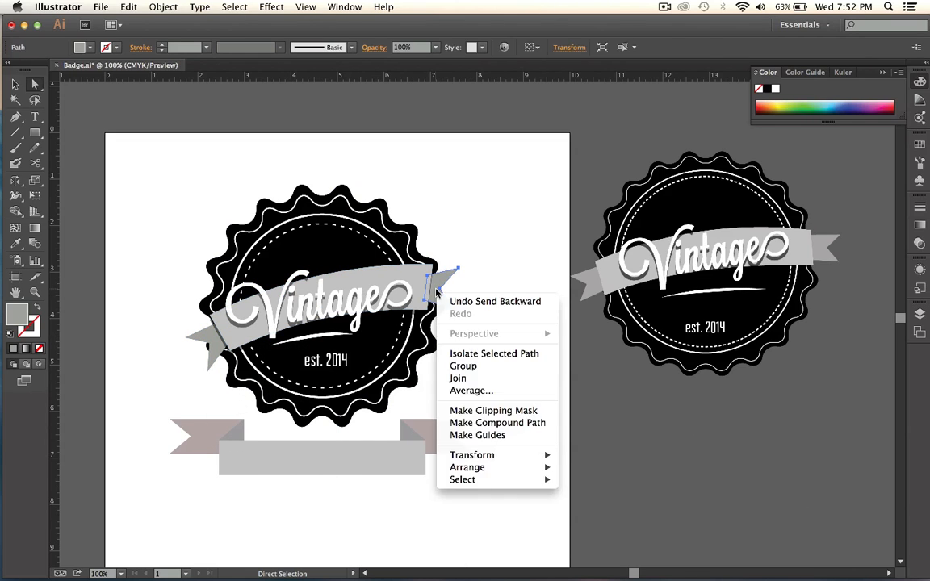
mouse_move(485, 468)
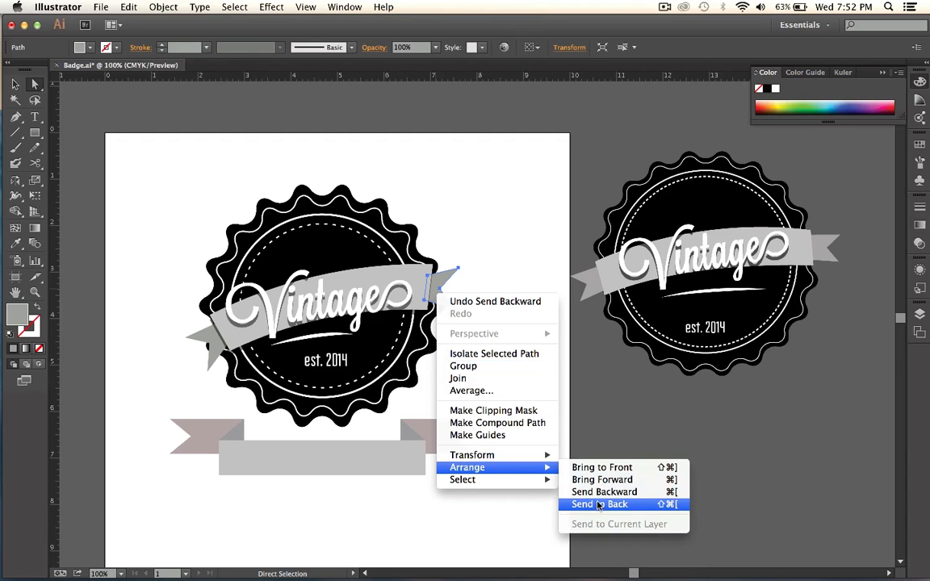
left_click(599, 494)
right_click(431, 282)
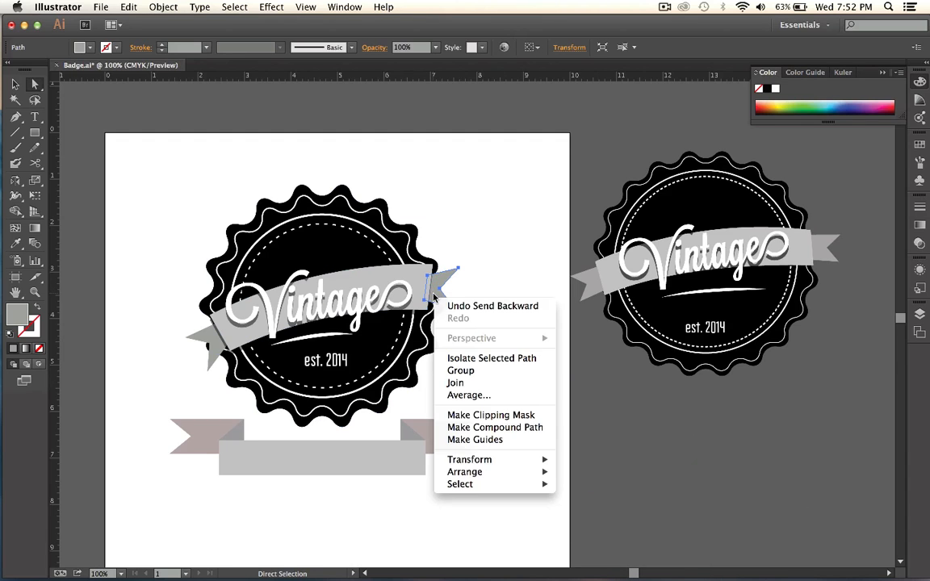
left_click(509, 220)
left_click(508, 219)
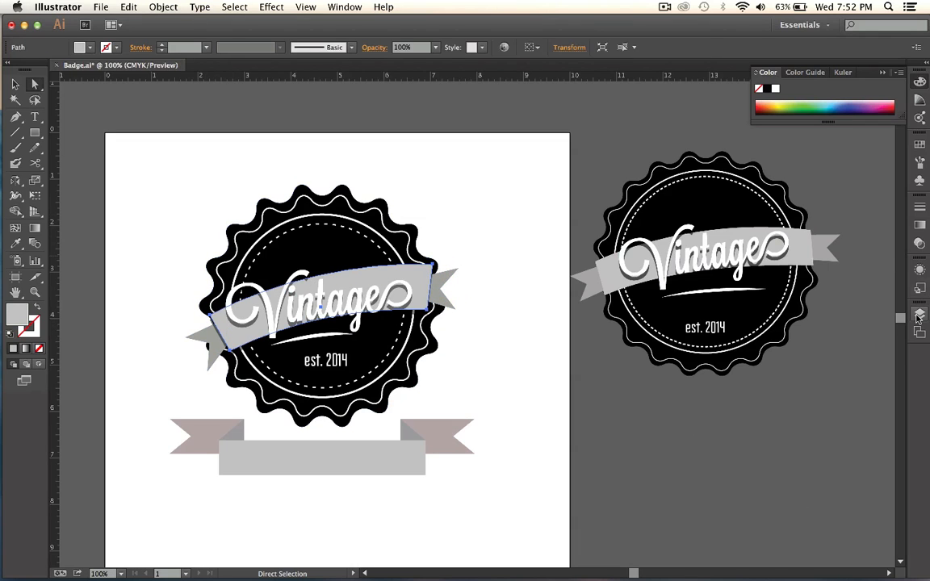
Reopen the curved band's drop shadow settings with preview on and try other offsets, returning to X 0 in and Y 0.1 in.
left_click(298, 304)
left_click(921, 269)
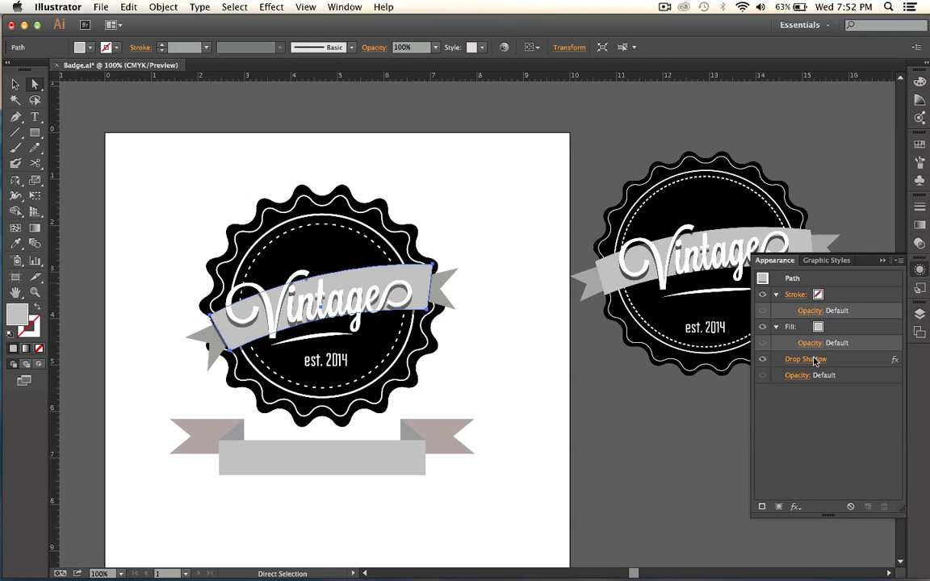
left_click(808, 360)
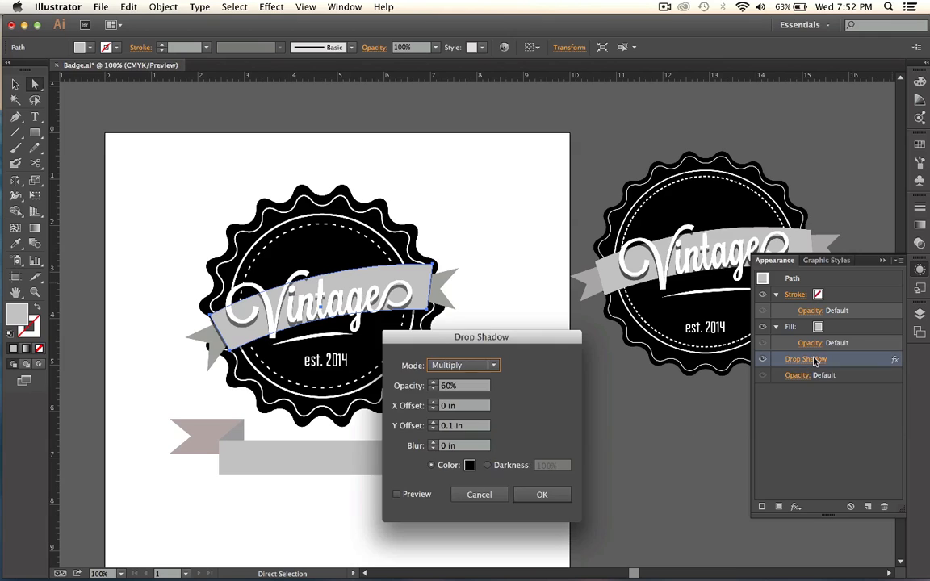
left_click(411, 492)
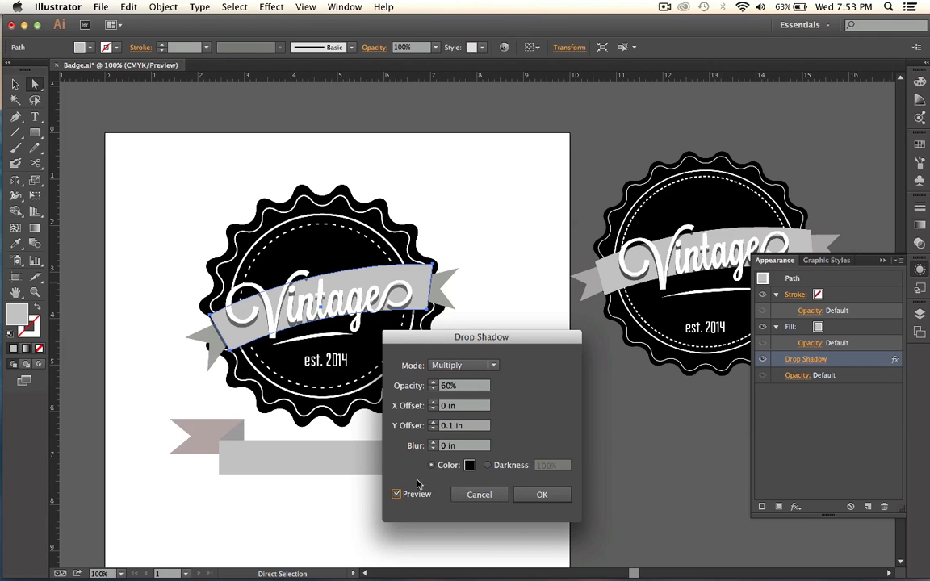
left_click(434, 404)
left_click(435, 408)
left_click(435, 428)
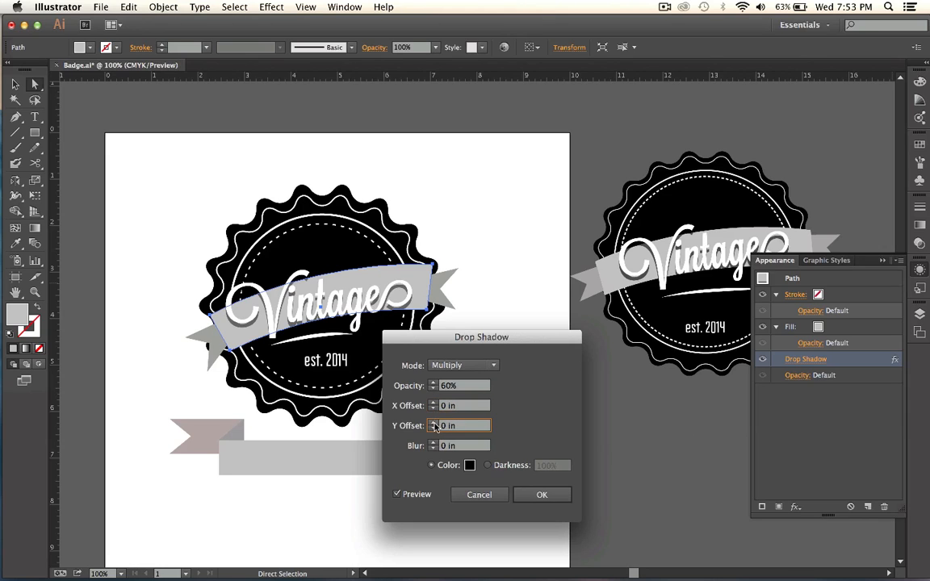
left_click(434, 423)
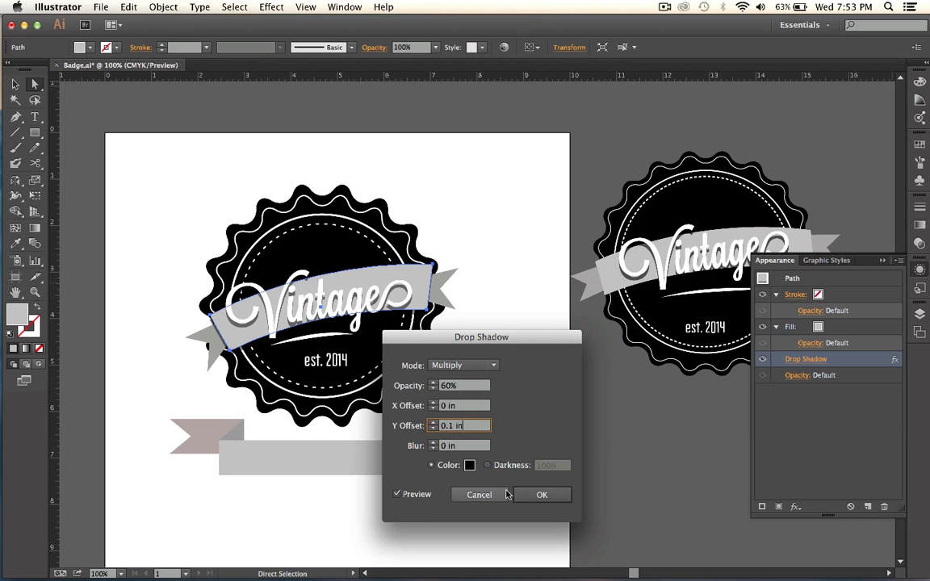
left_click(542, 495)
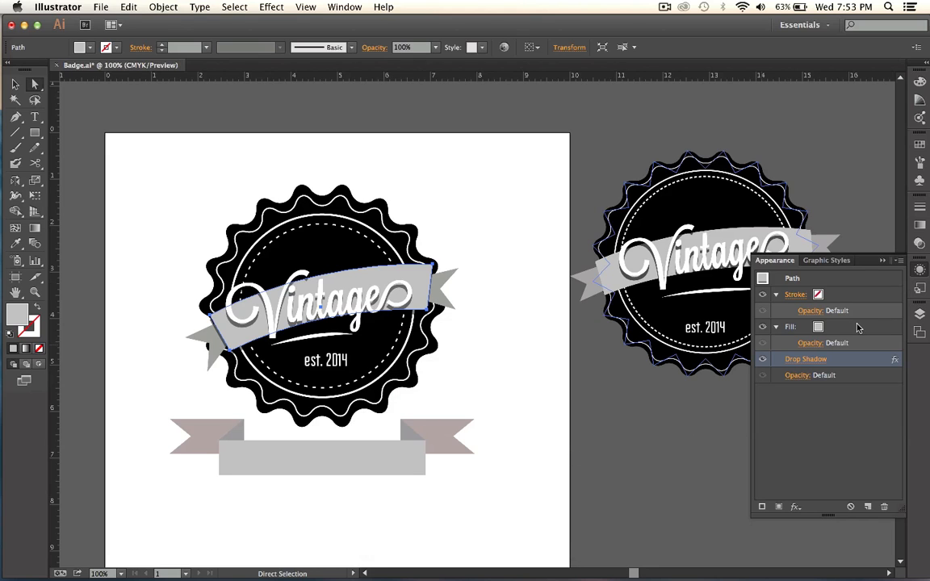
Give the curved band a 1 pt stroke in a light beige swatch and deselect it.
left_click(812, 296)
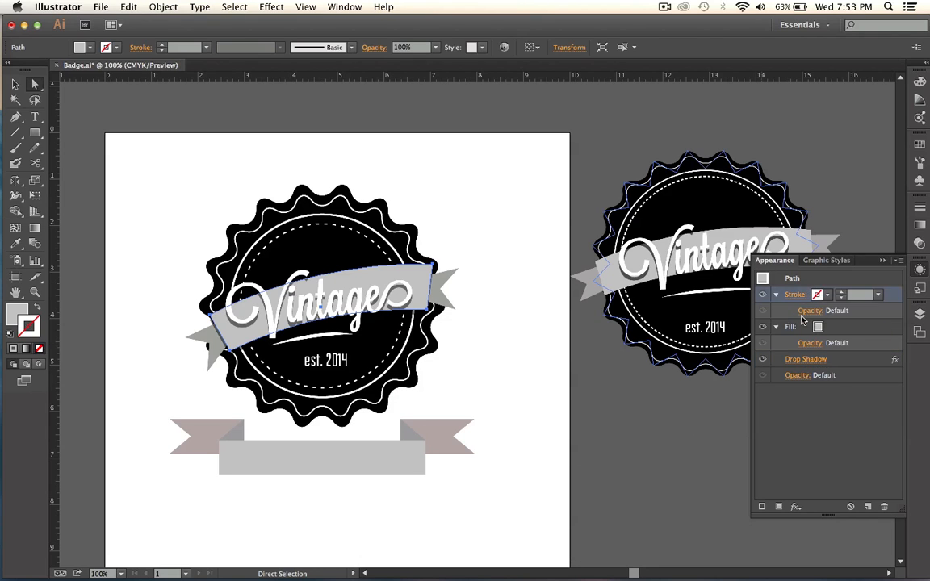
left_click(877, 296)
left_click(878, 296)
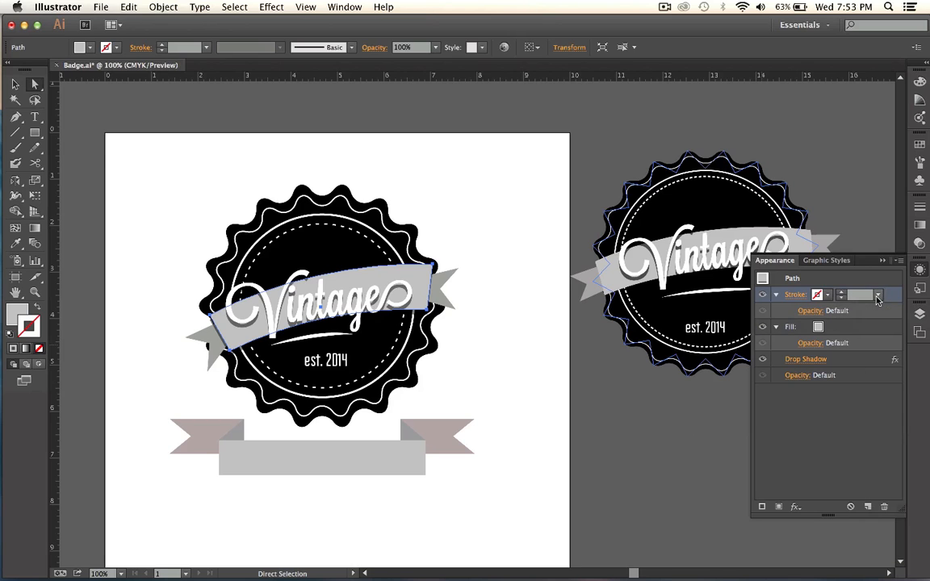
left_click(827, 294)
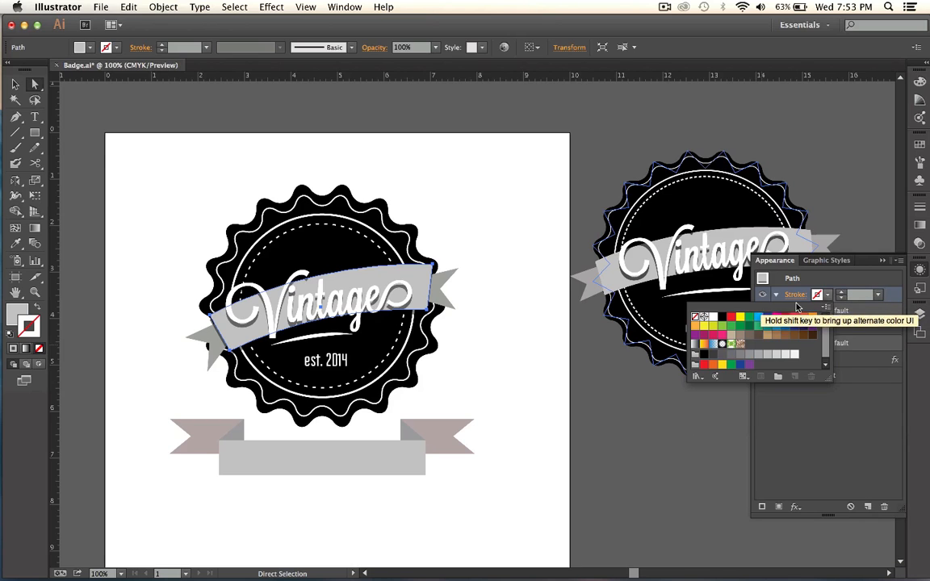
left_click(732, 336)
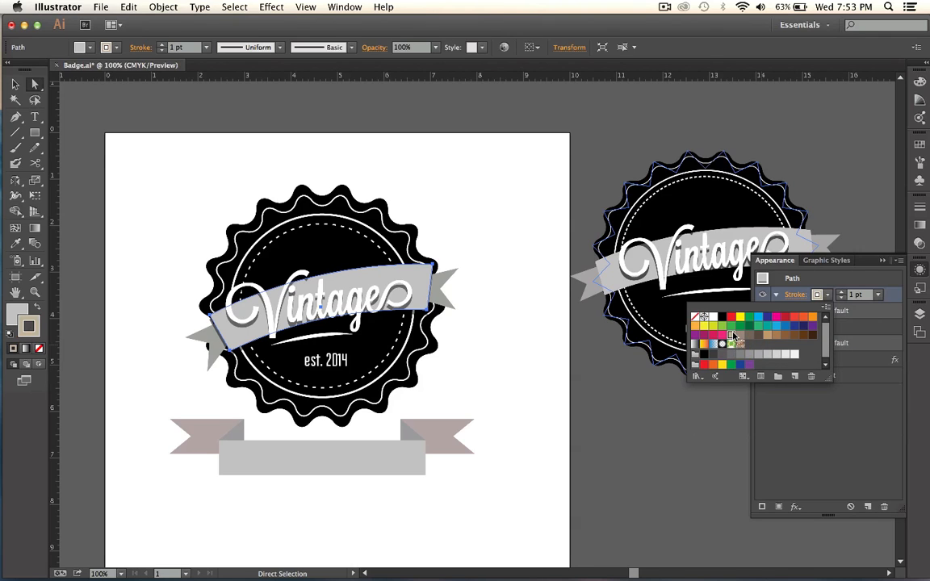
left_click(524, 265)
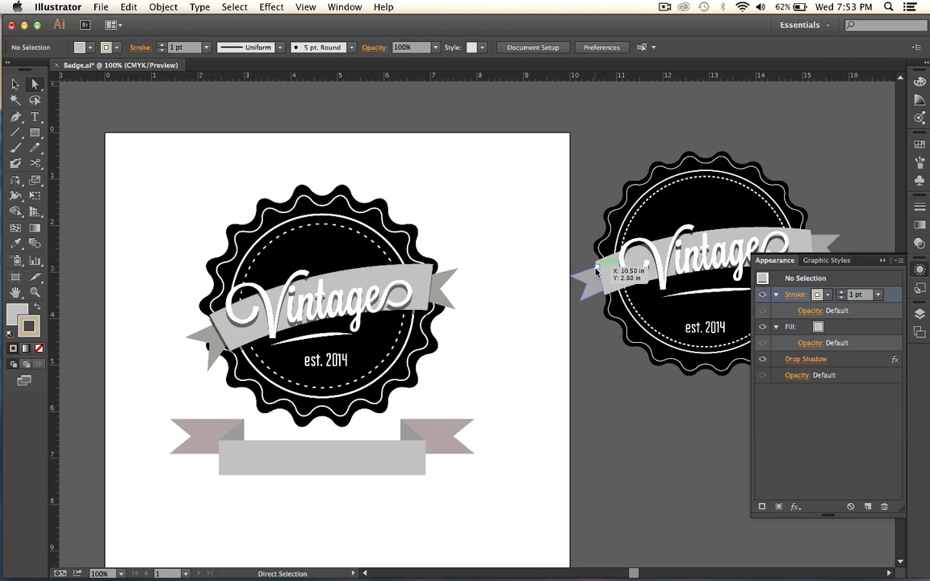
Enlarge the badge's dashed inner circle proportionally about its centre to about 3.75 in across and deselect it.
left_click(360, 233)
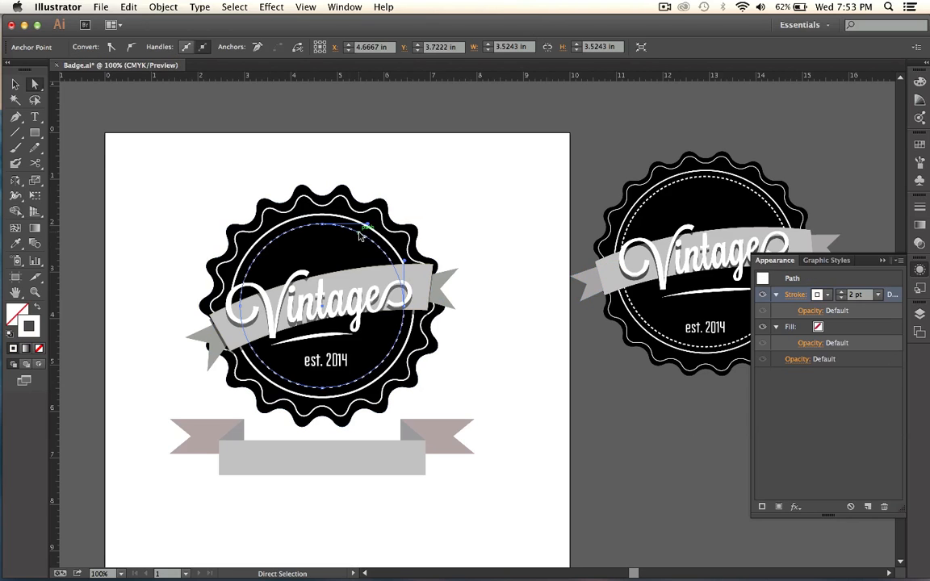
key("v")
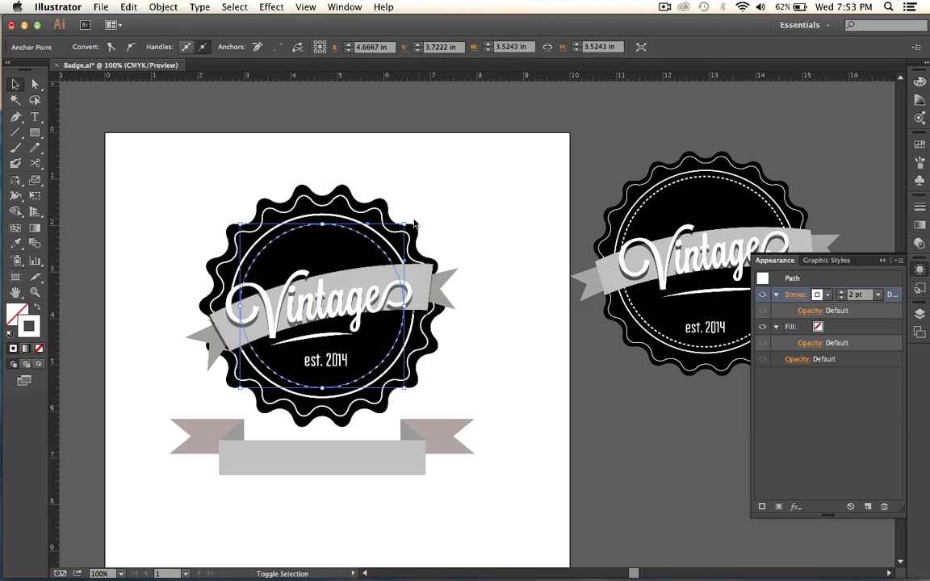
left_click_drag(406, 226, 406, 223)
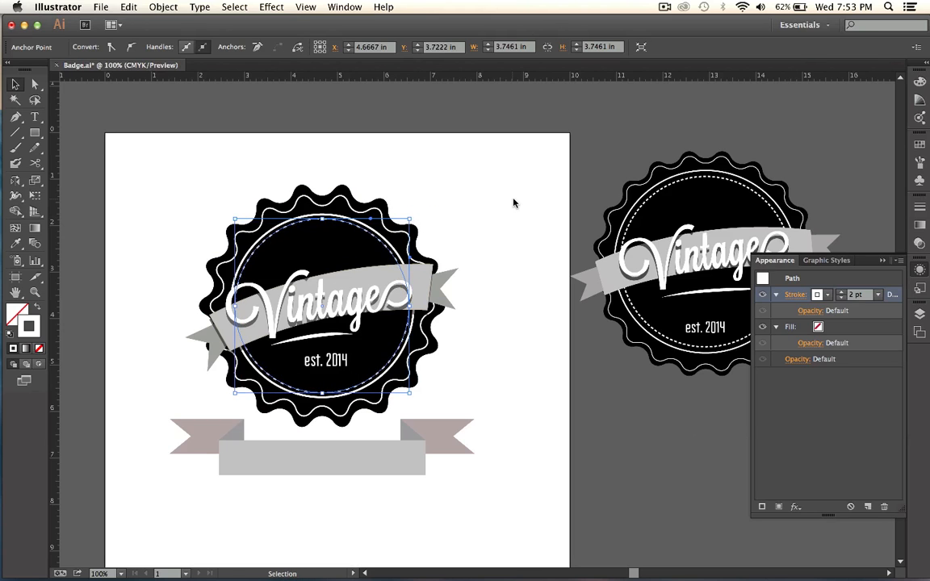
left_click(513, 202)
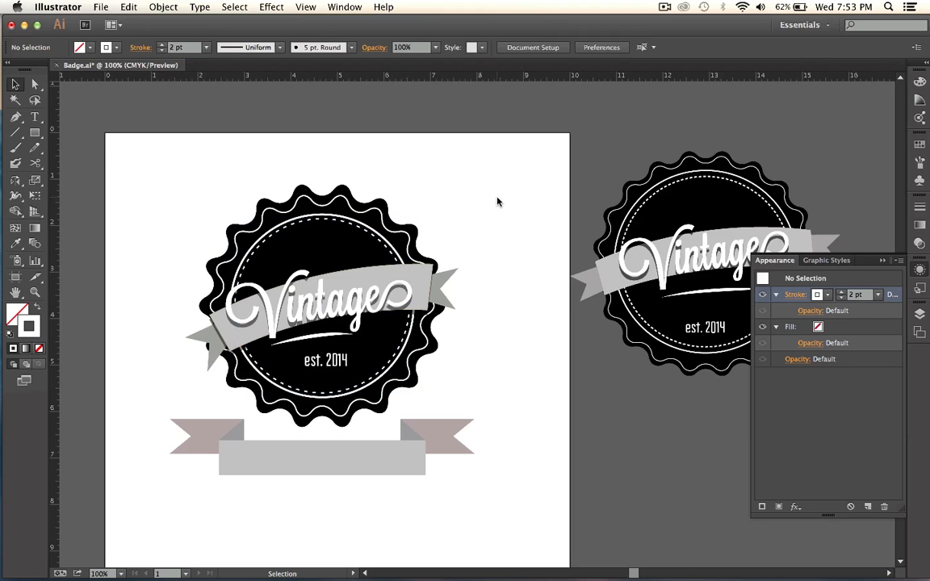